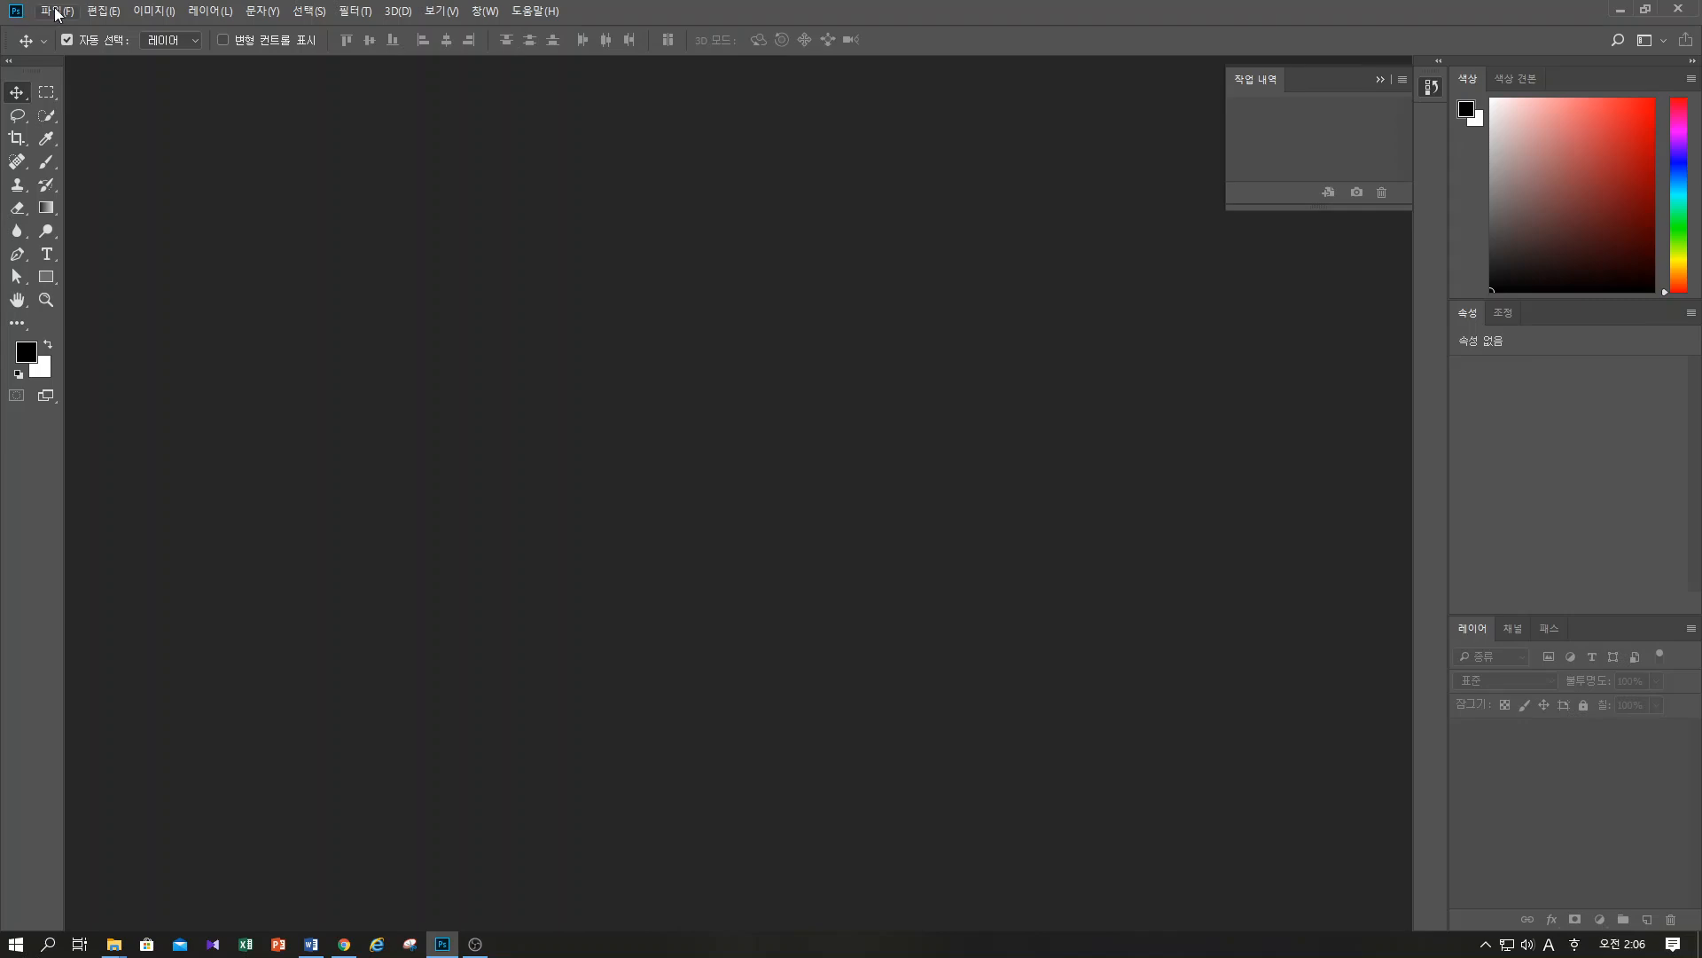
left_click(56, 13)
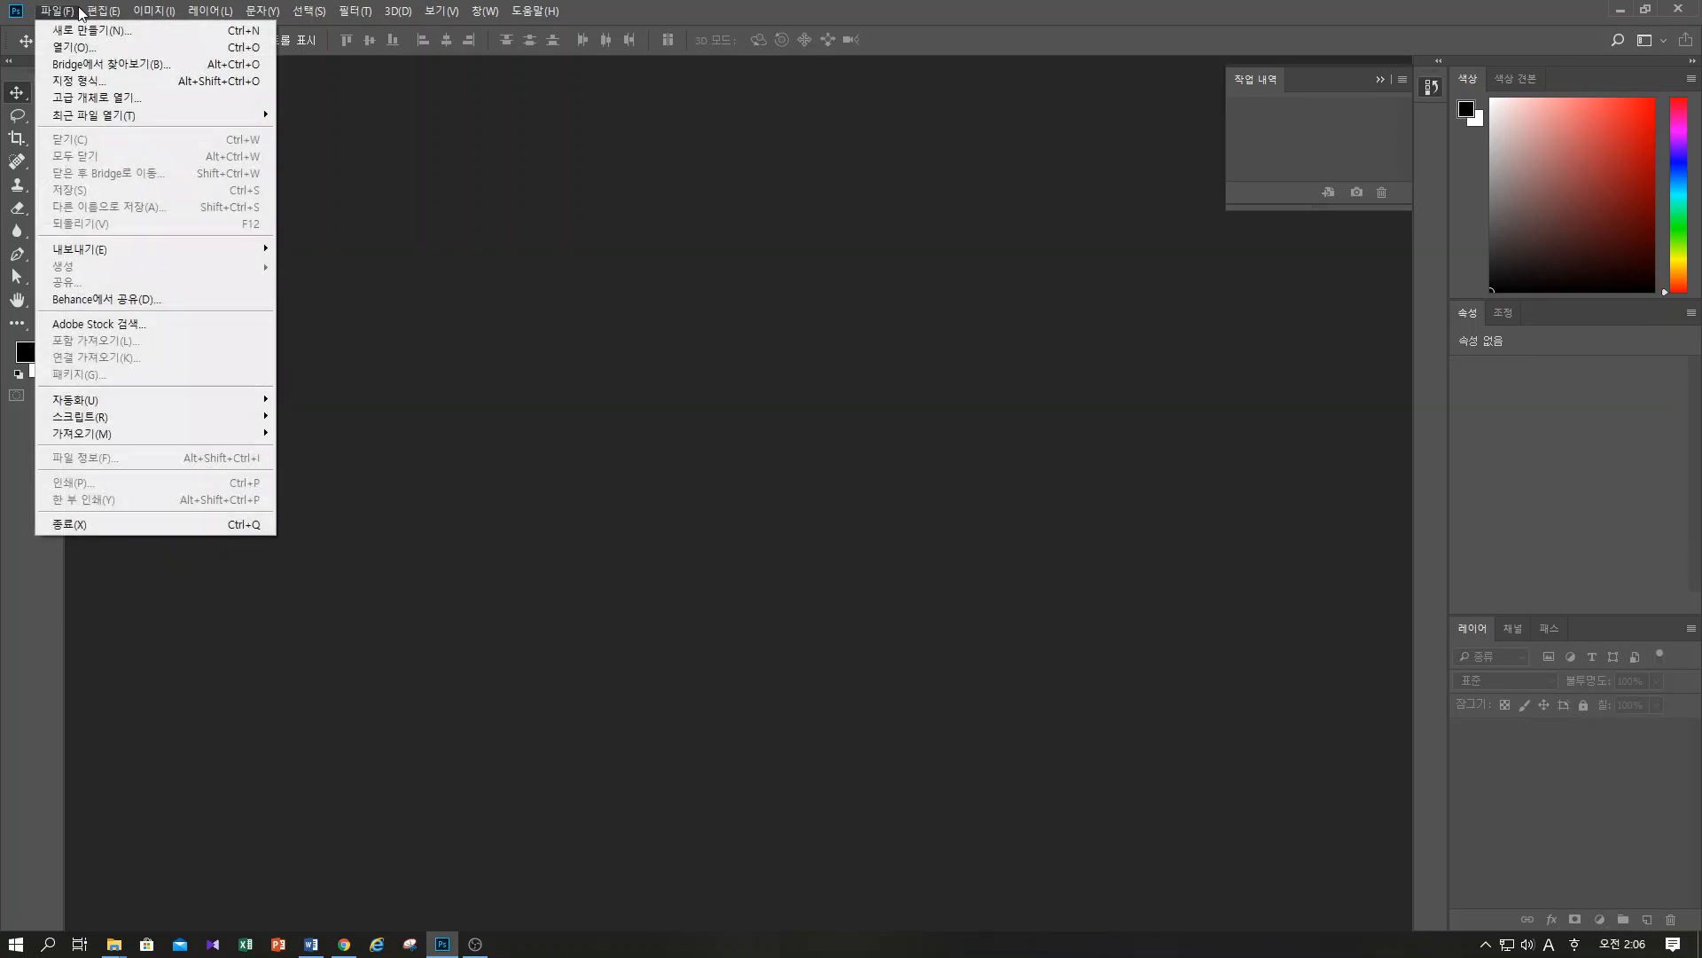
left_click(103, 10)
left_click(151, 13)
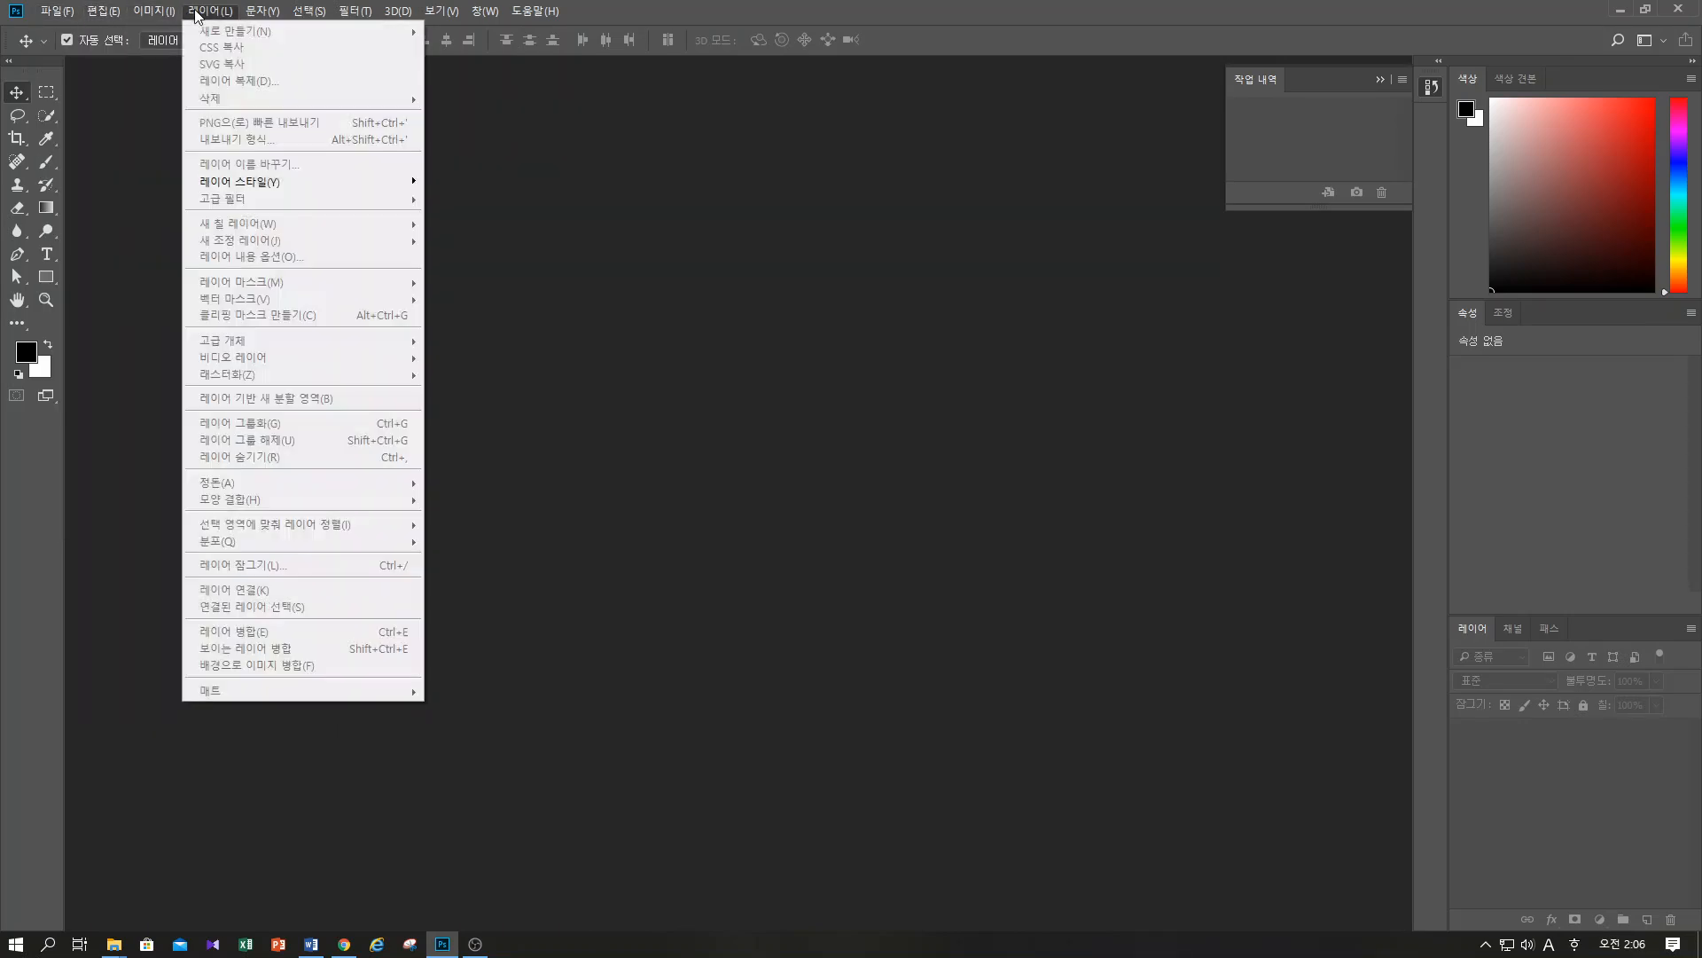
left_click(210, 11)
left_click(258, 12)
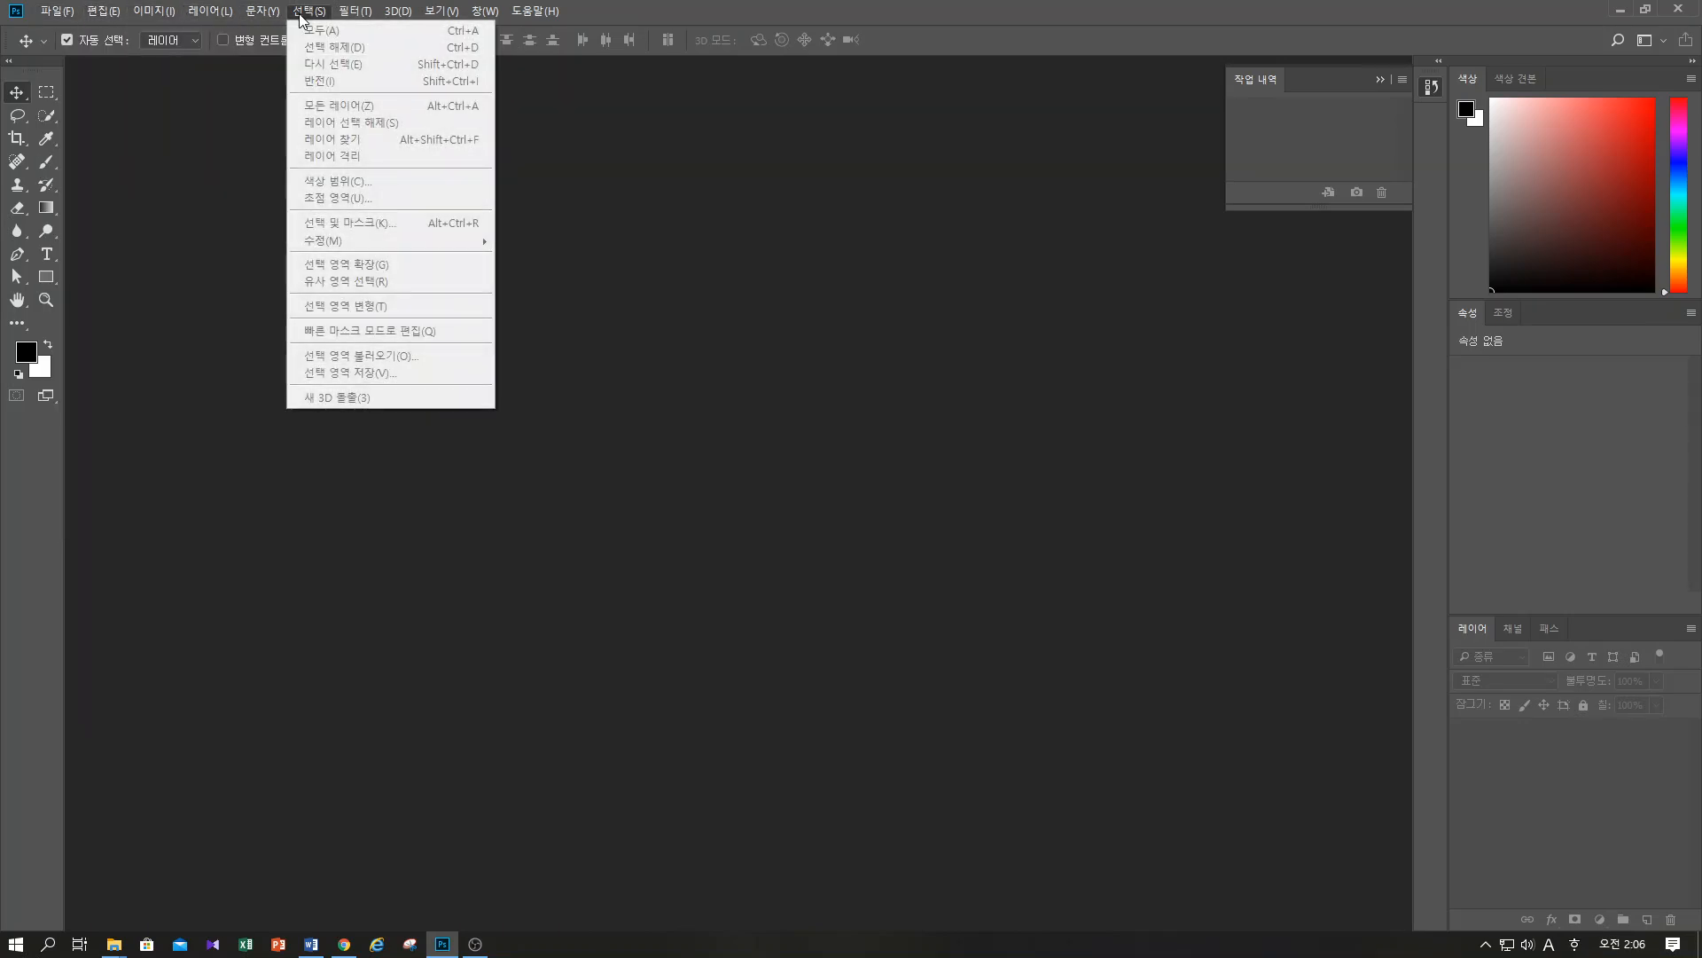
left_click(396, 16)
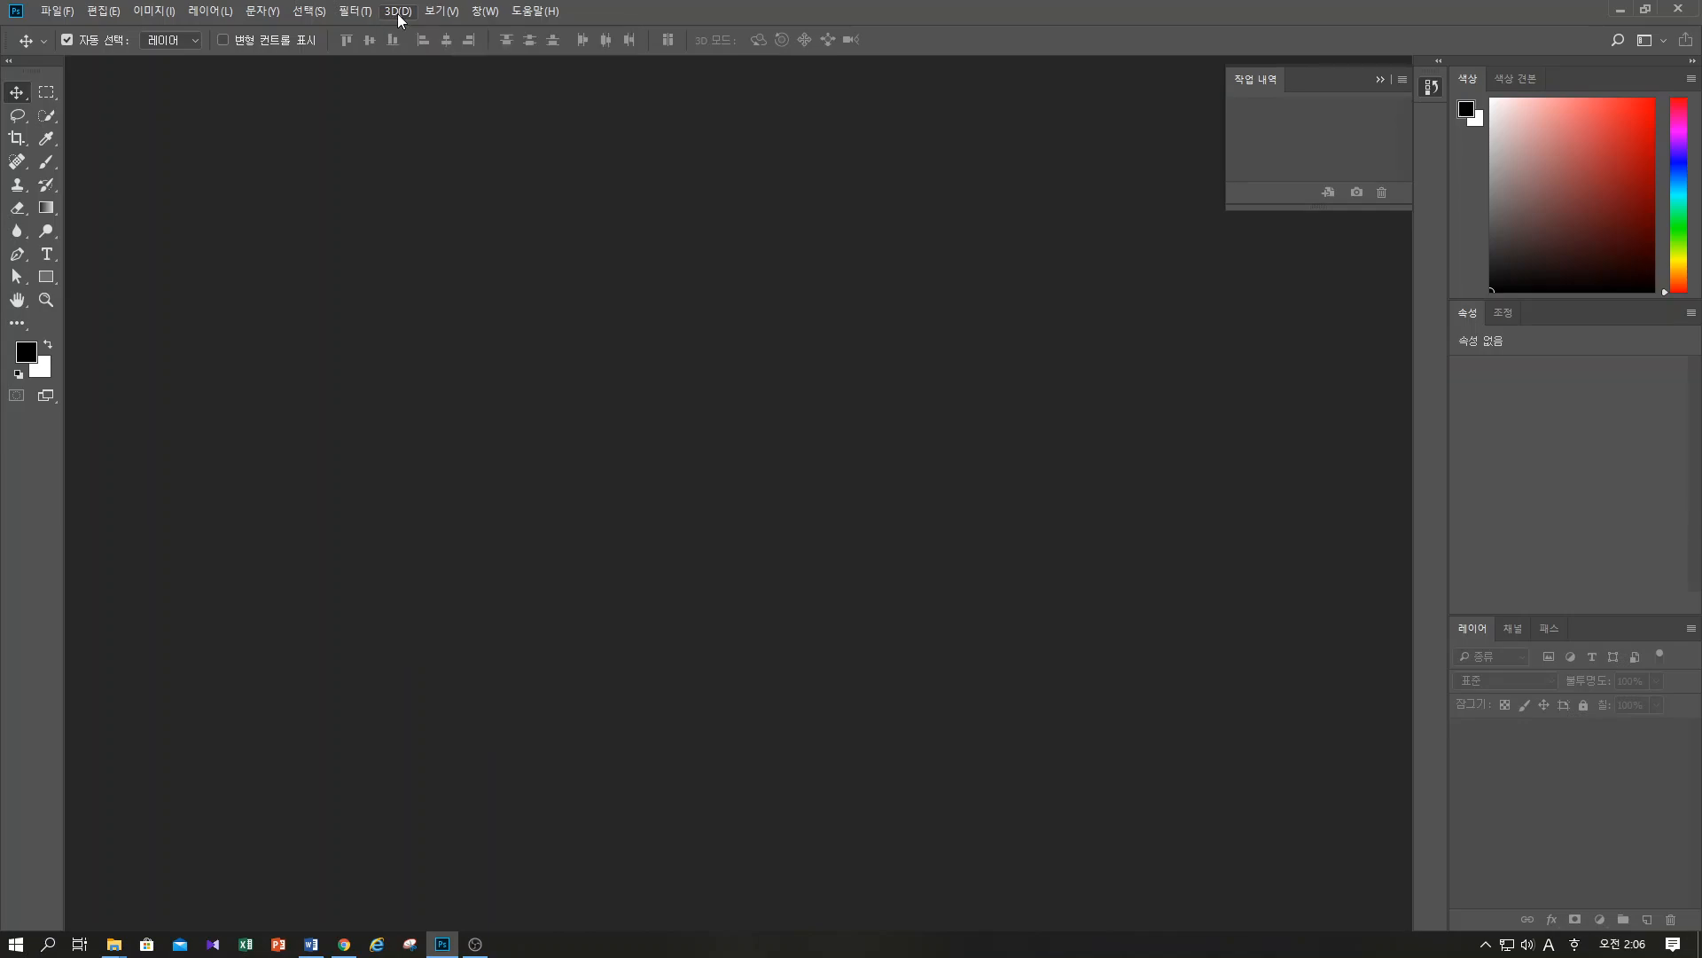
left_click(438, 14)
left_click(484, 13)
left_click(522, 10)
left_click(589, 8)
Switch the toolbox back and forth between its single-column and double-column layouts
left_click(9, 62)
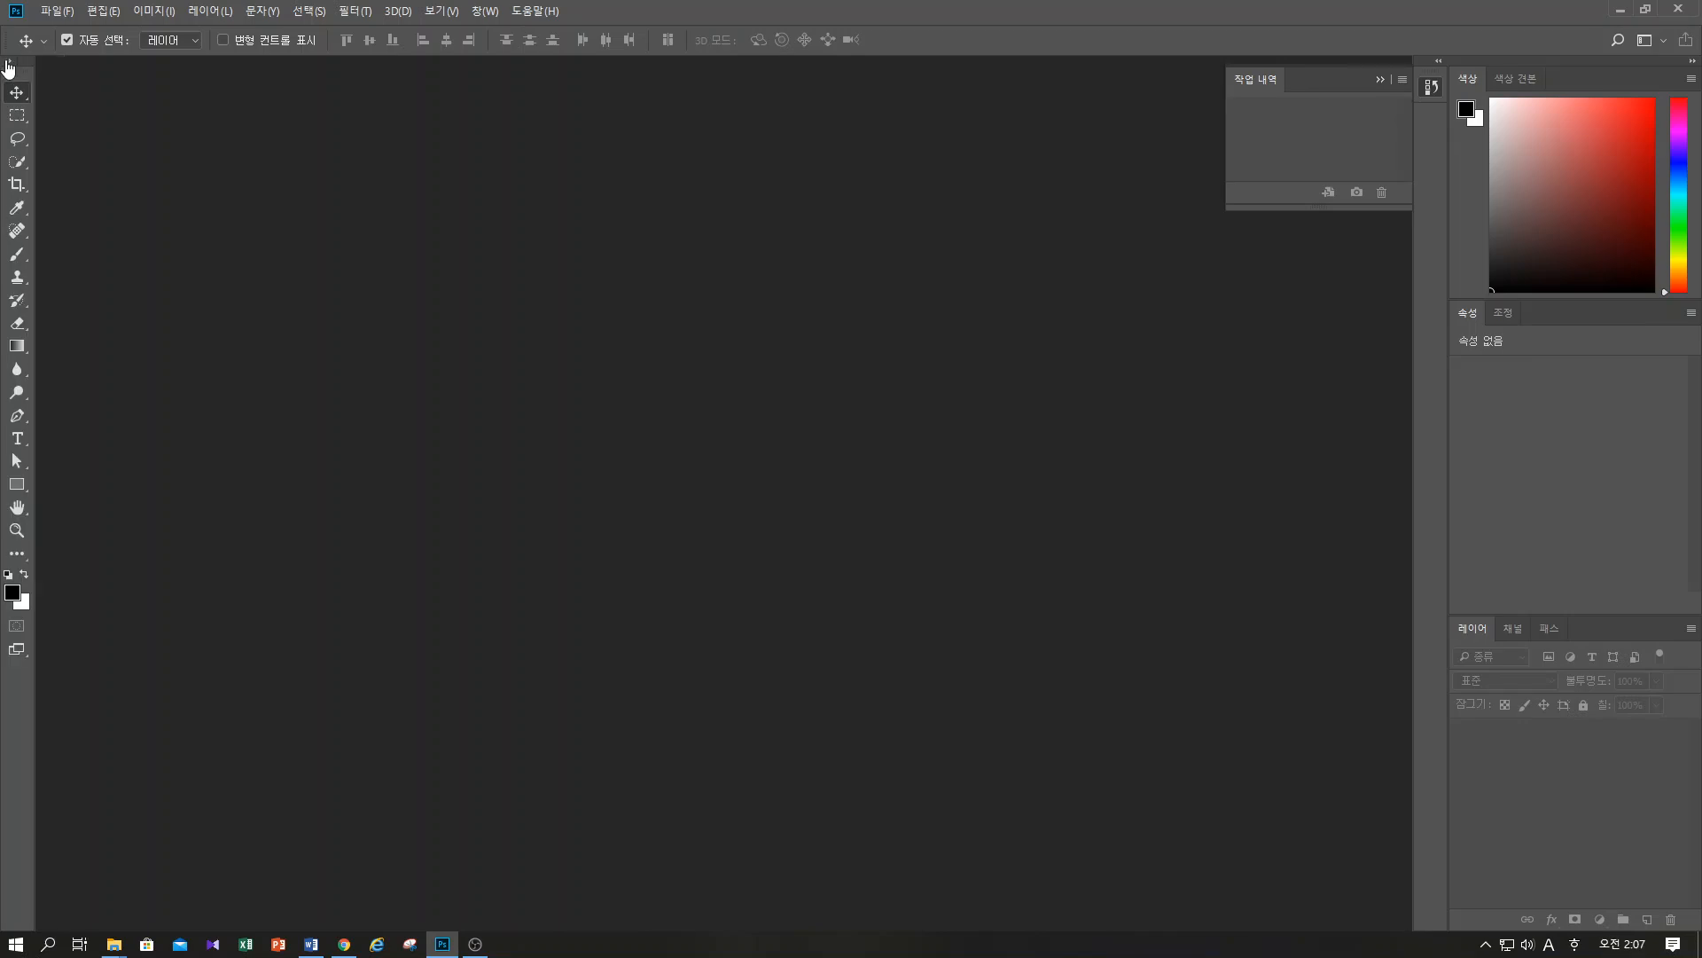
left_click(9, 62)
left_click(9, 62)
left_click(9, 62)
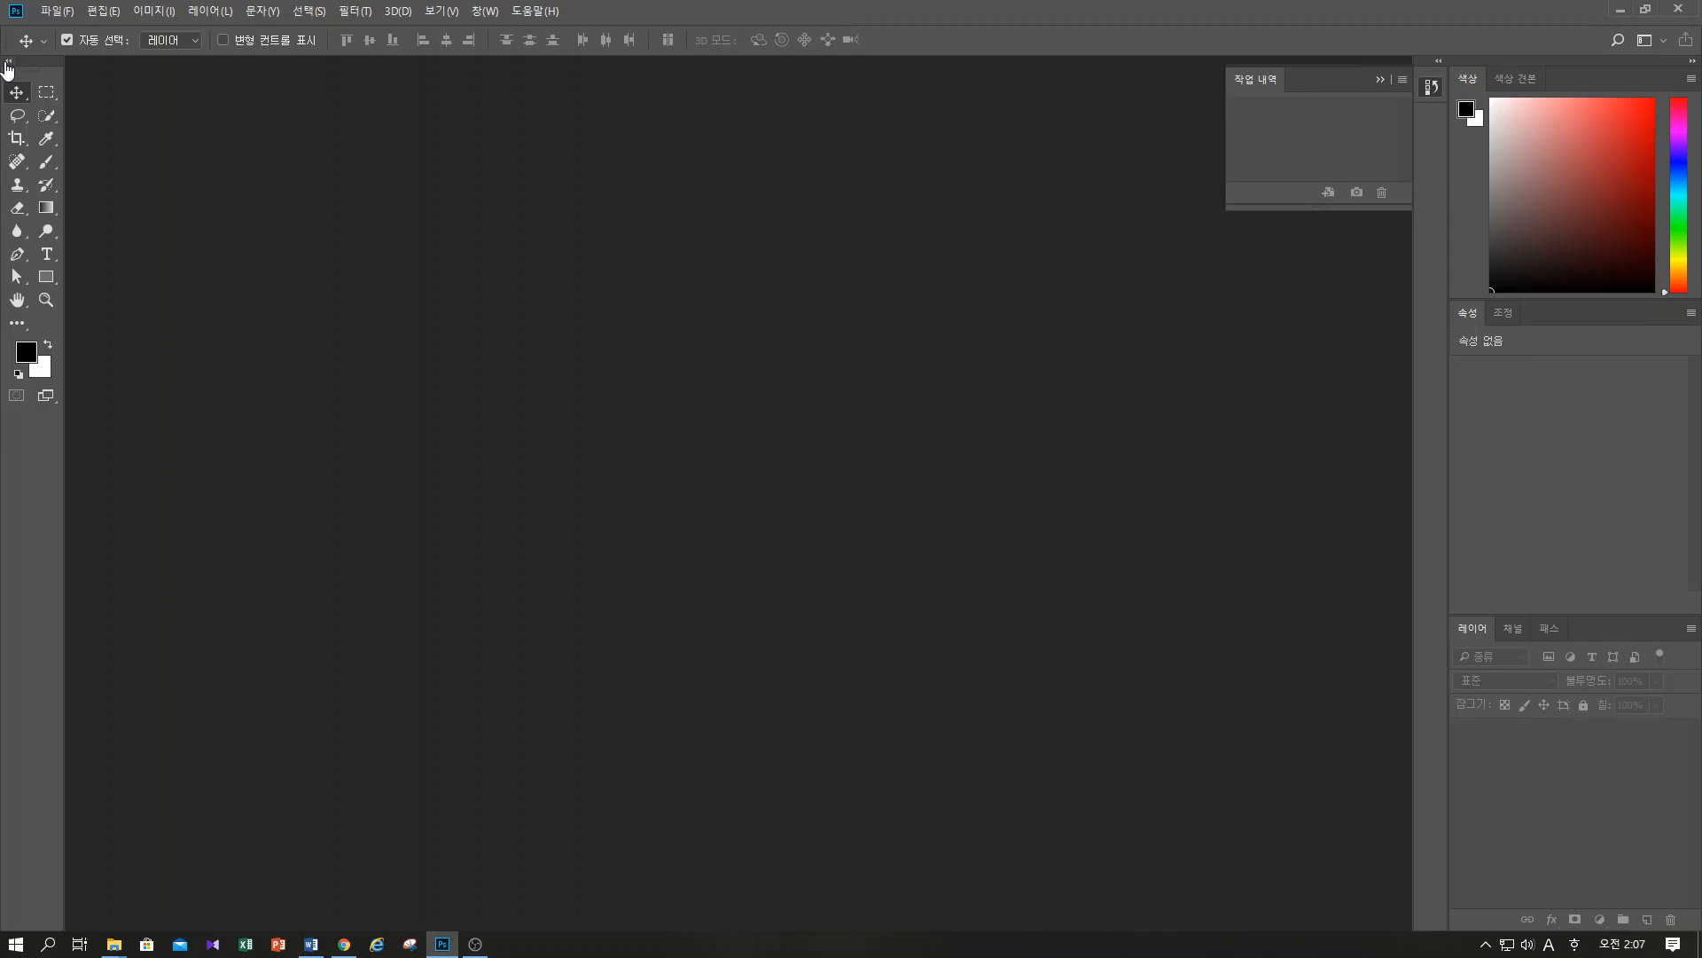
left_click(8, 62)
left_click(9, 62)
left_click(483, 11)
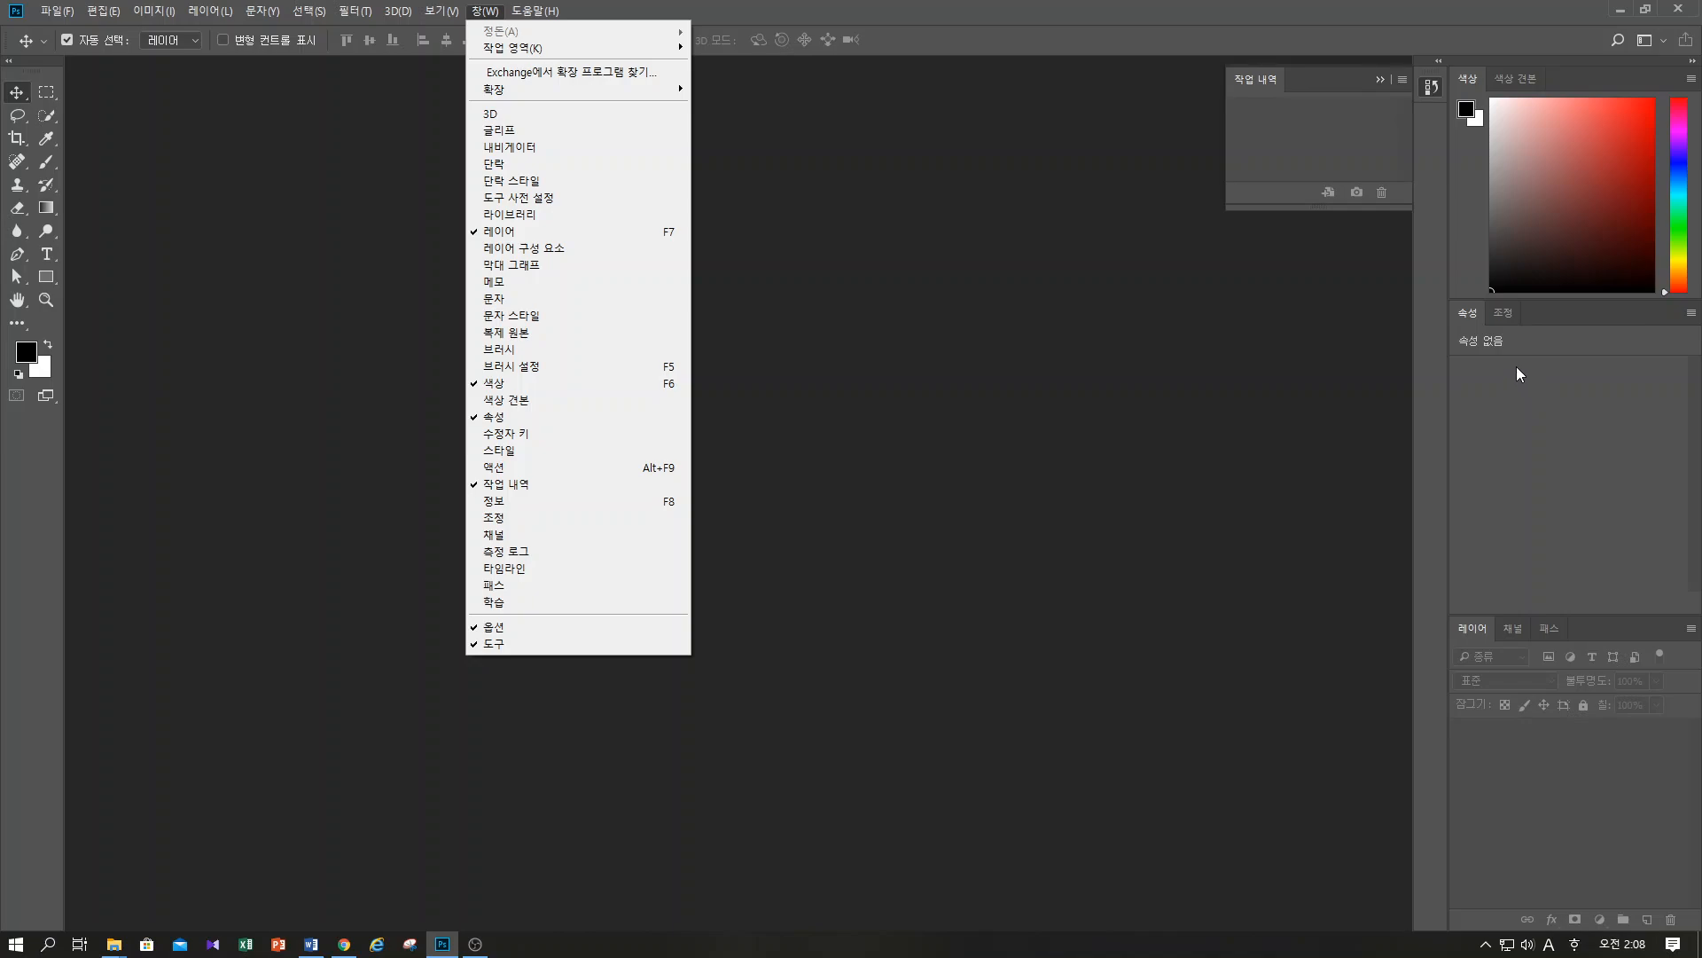
left_click(1144, 367)
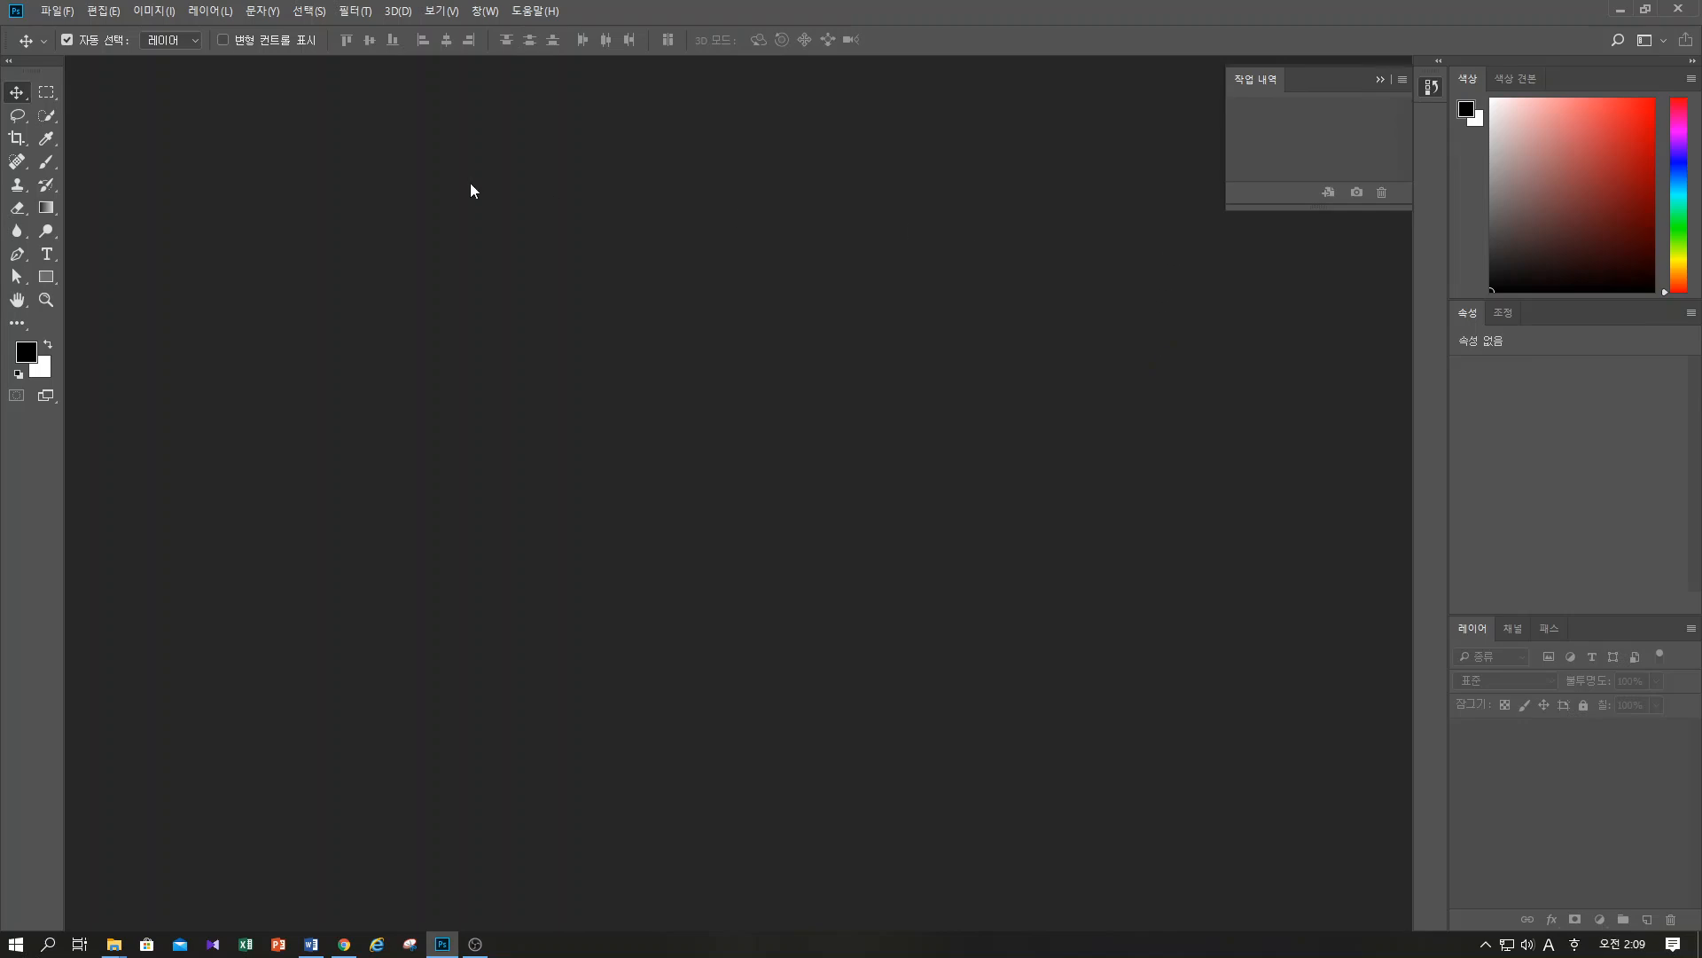
Open the image 측면 from the 상명대 folder on the desktop
left_click(55, 12)
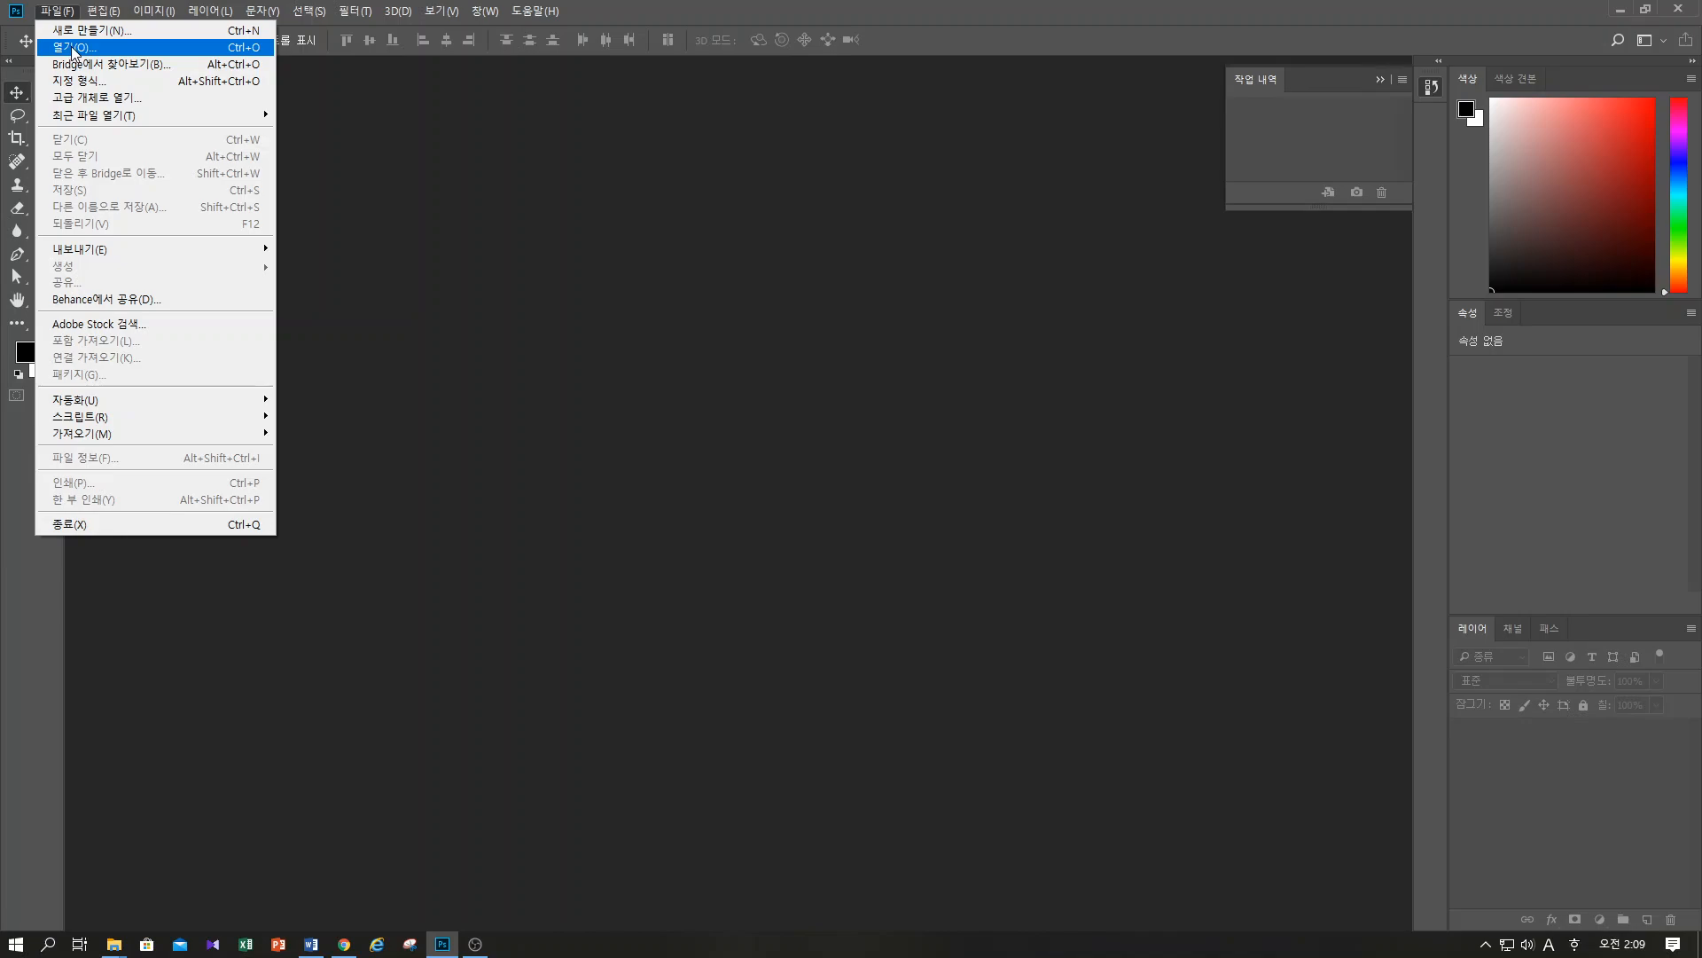
left_click(73, 50)
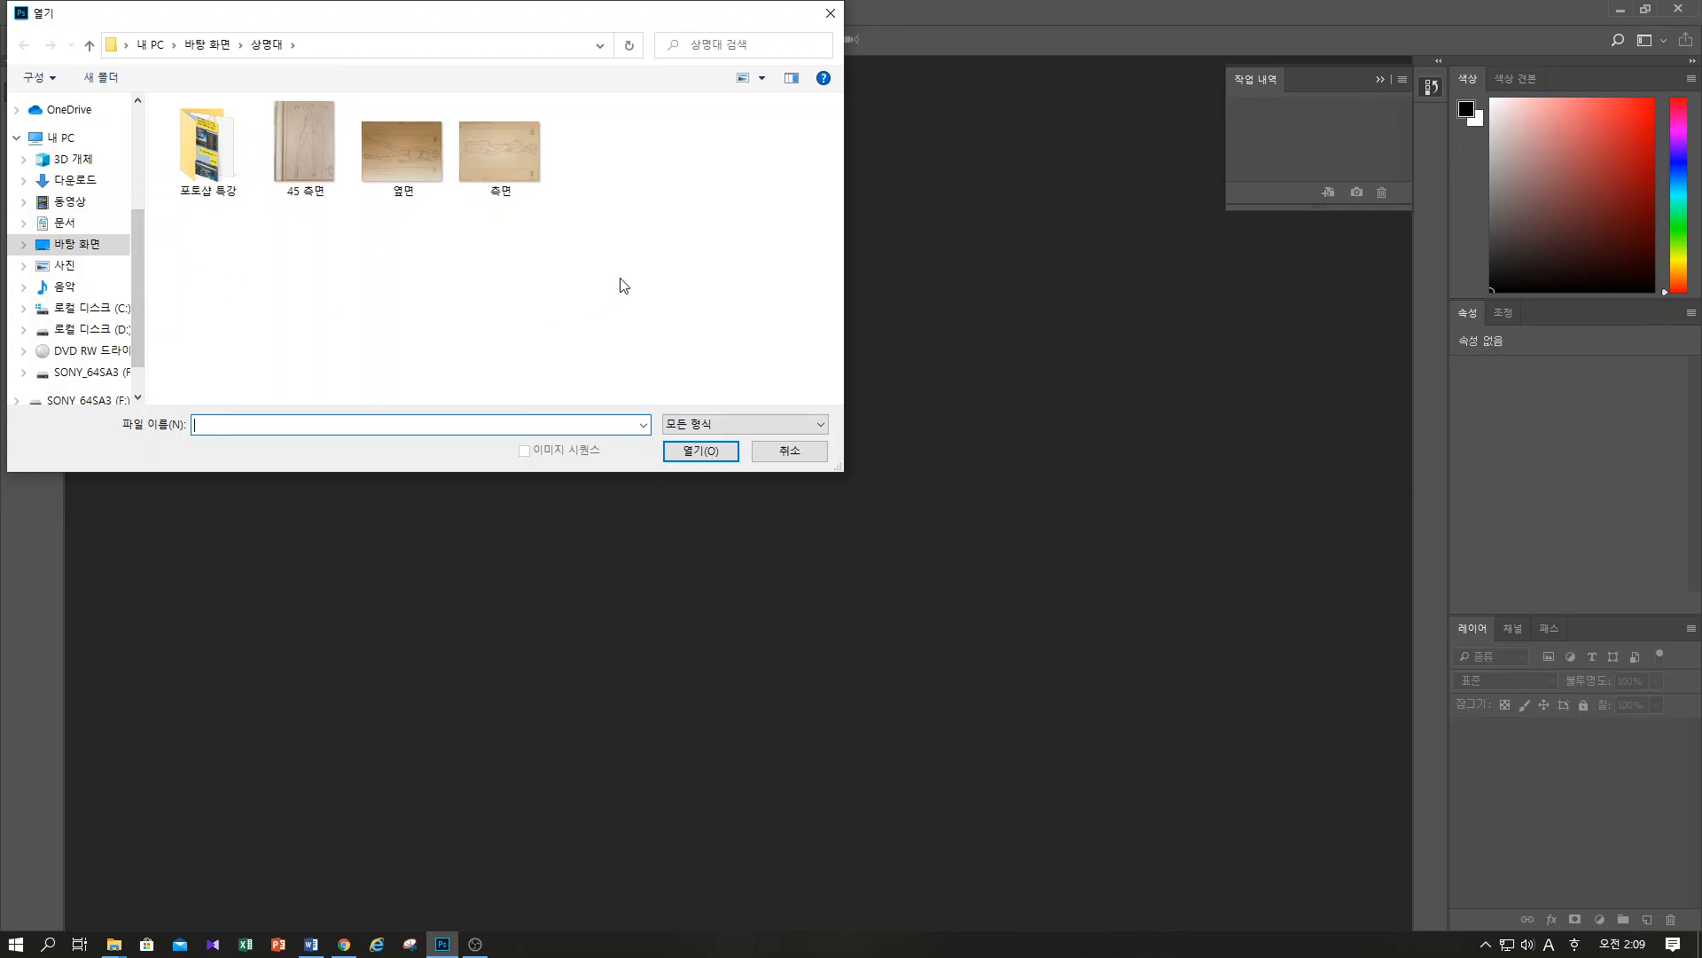
left_click(502, 165)
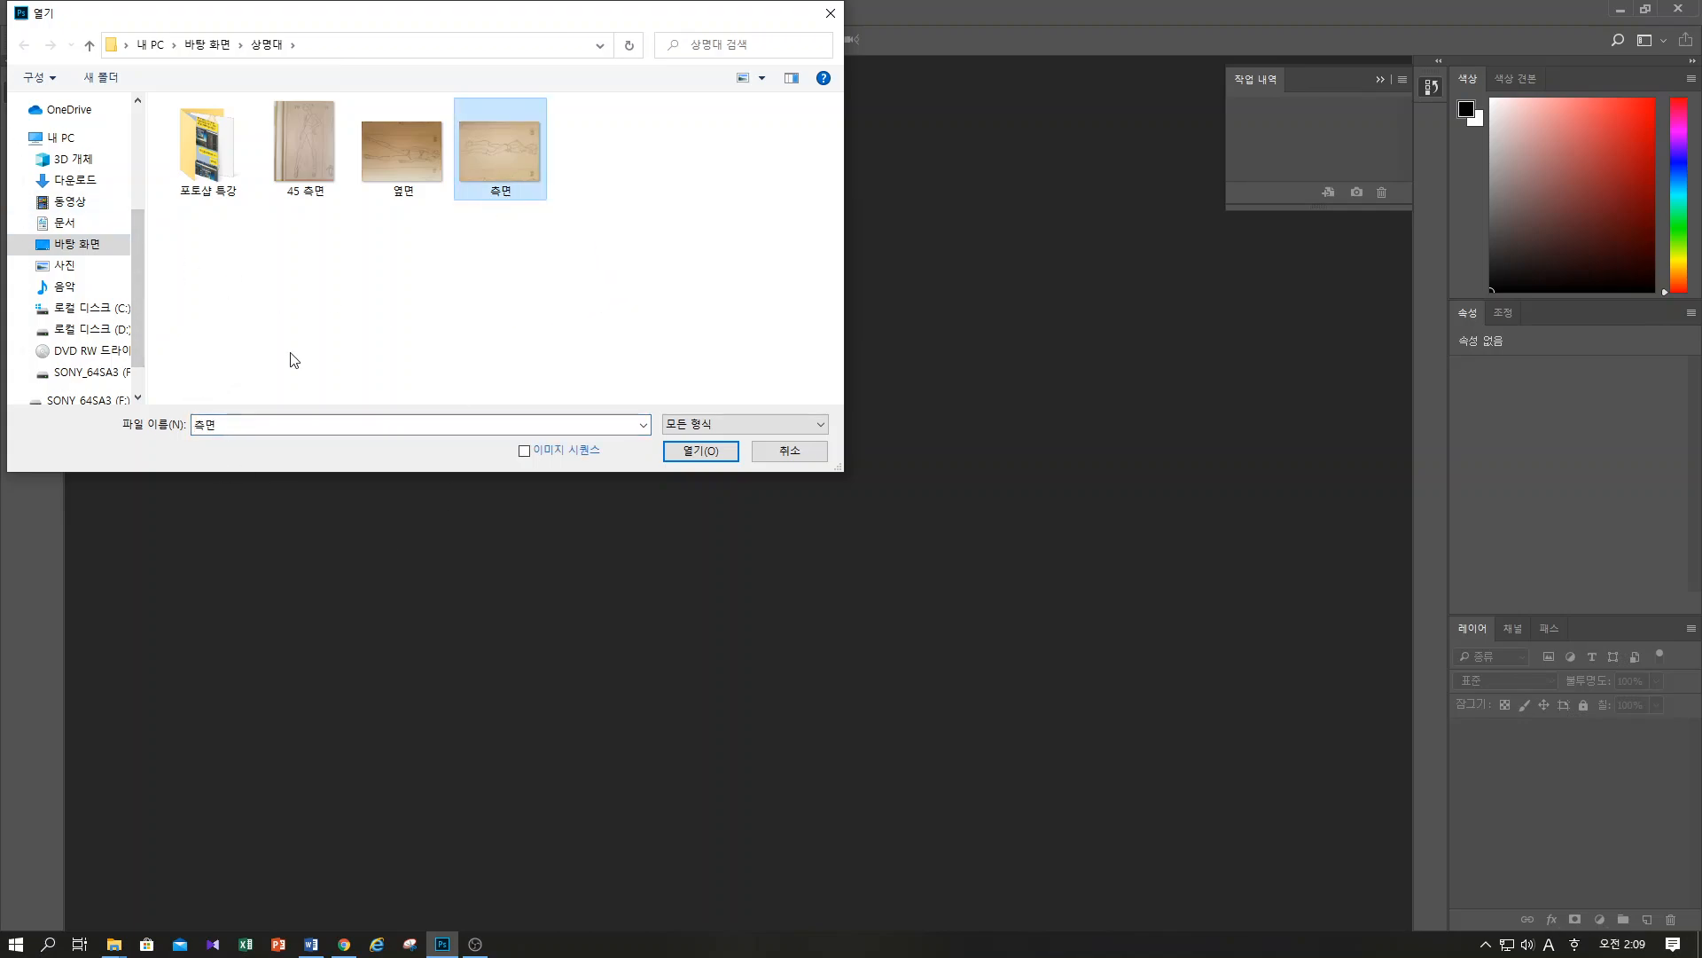
left_click(700, 452)
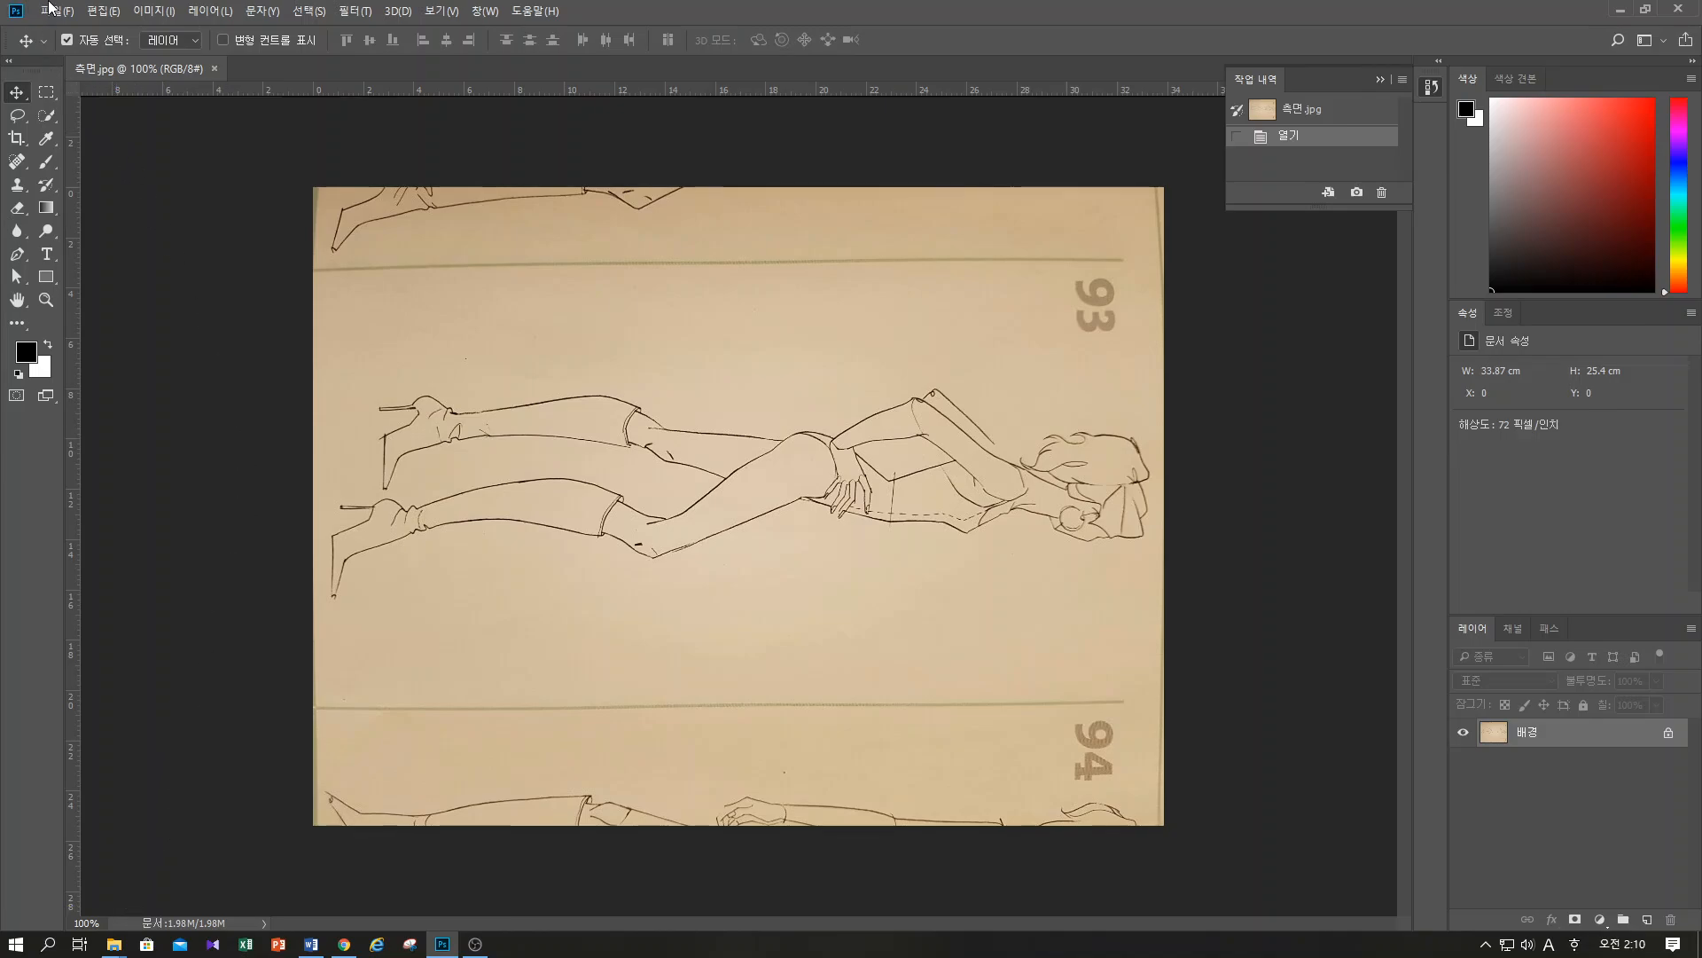
Rotate the whole image 90° counterclockwise so the figure stands upright
left_click(164, 12)
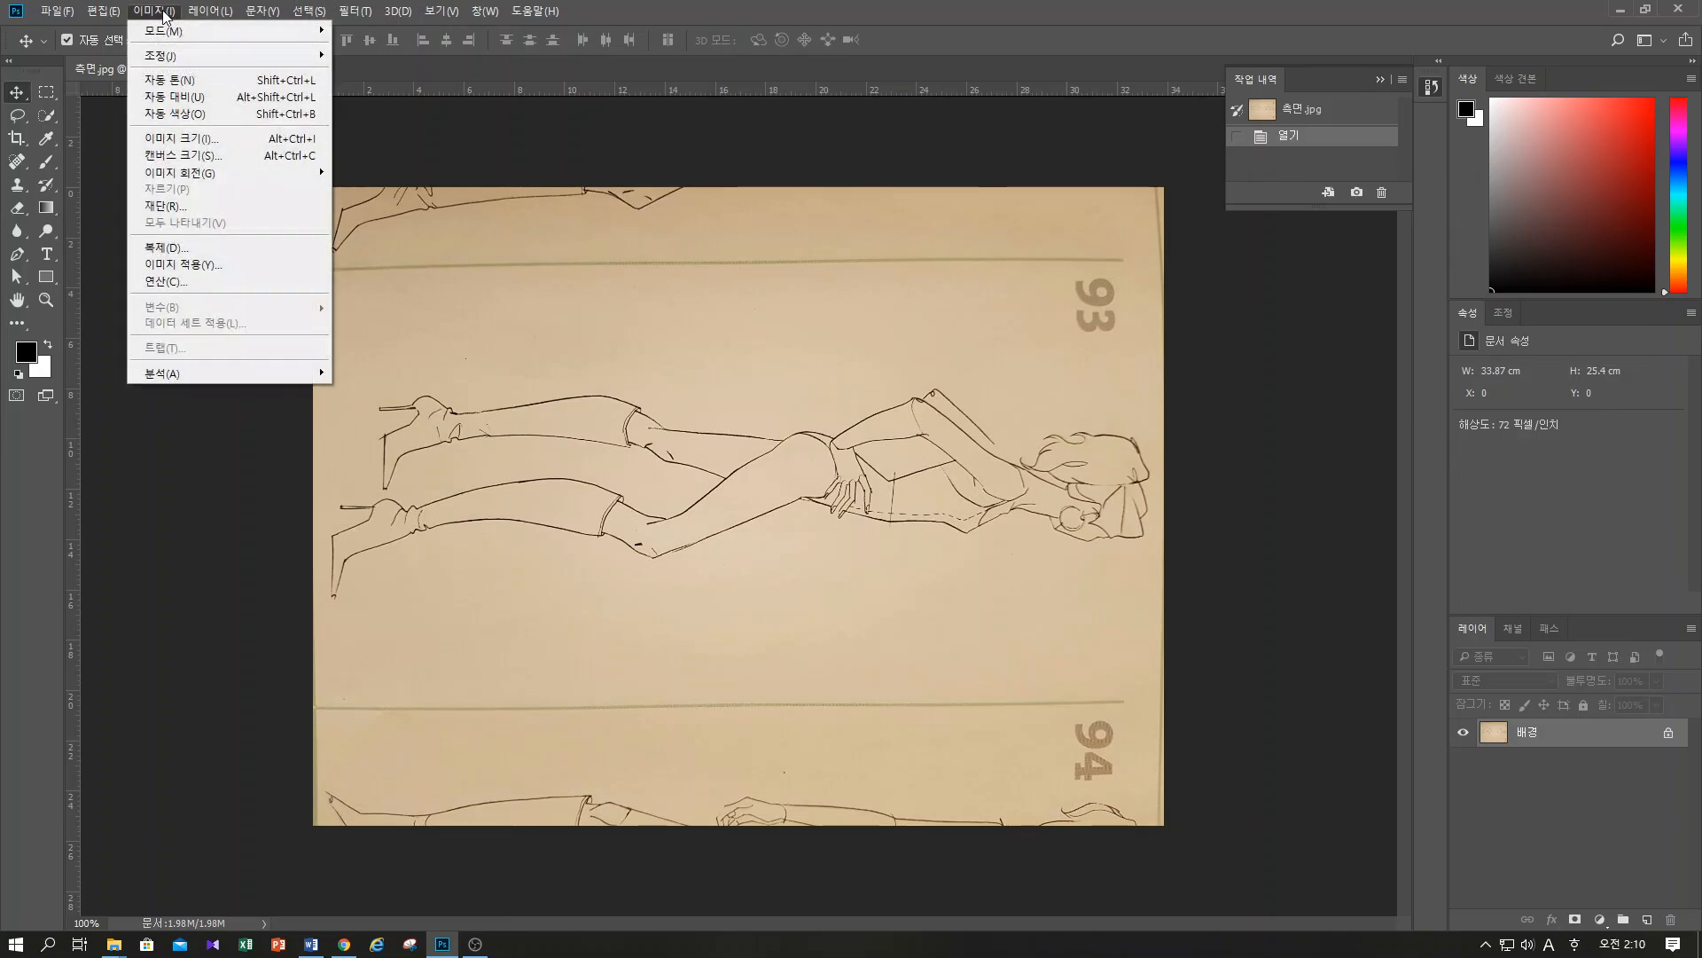
mouse_move(186, 176)
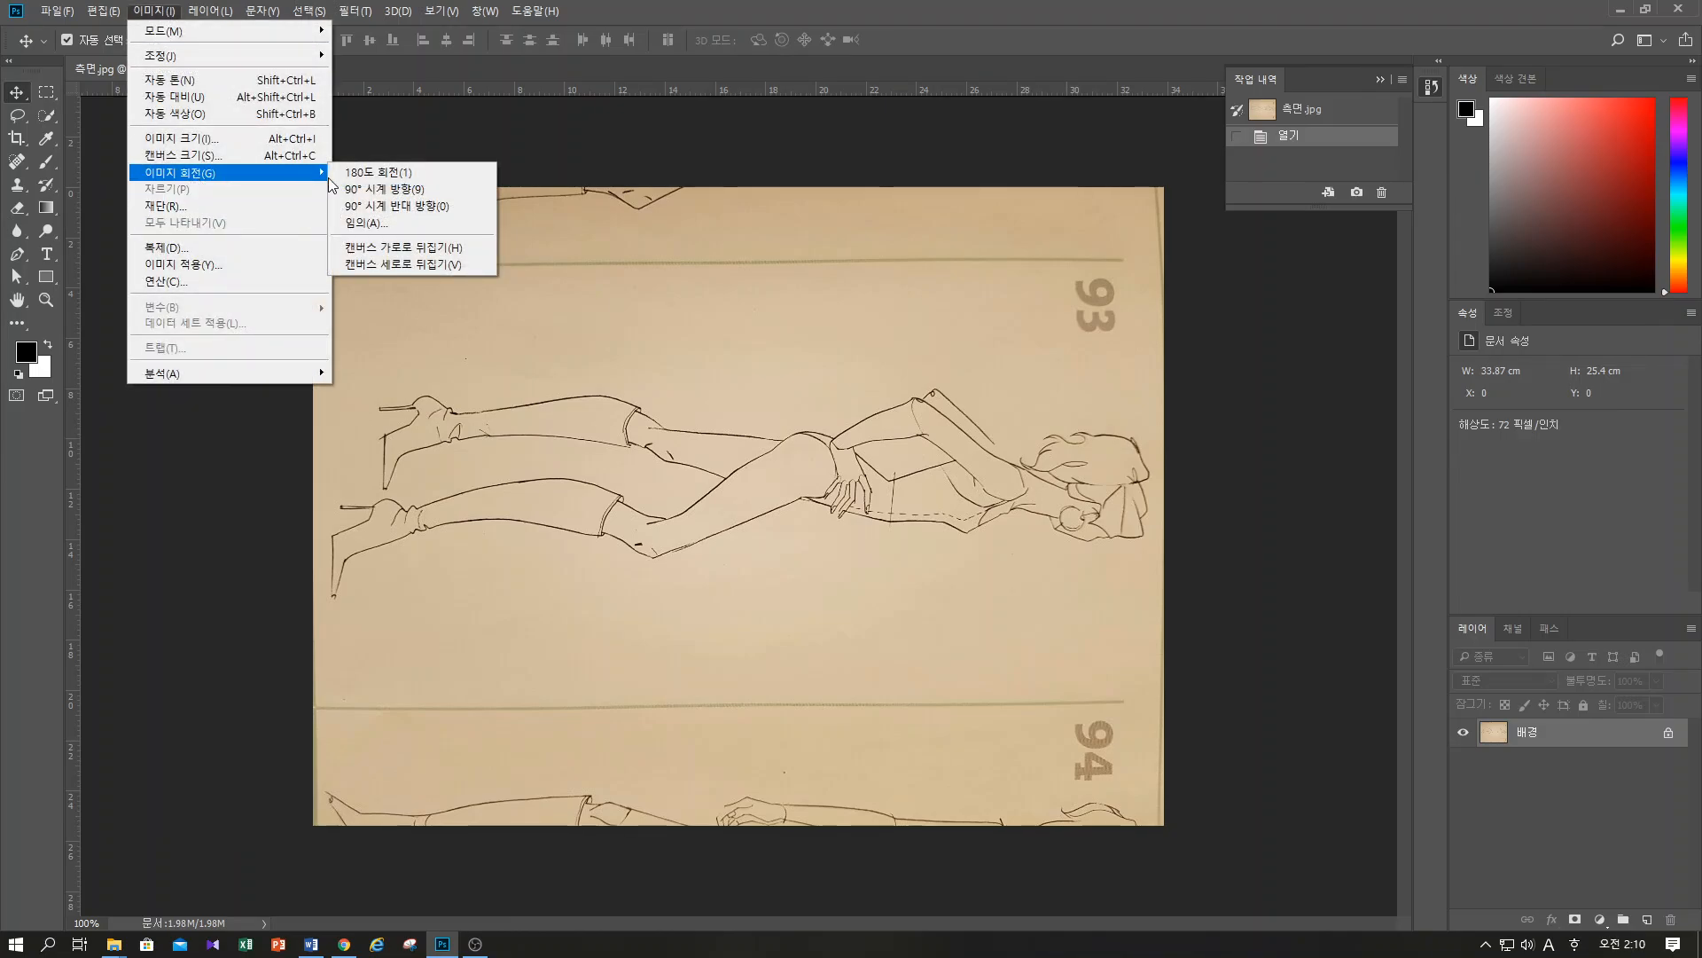
left_click(433, 215)
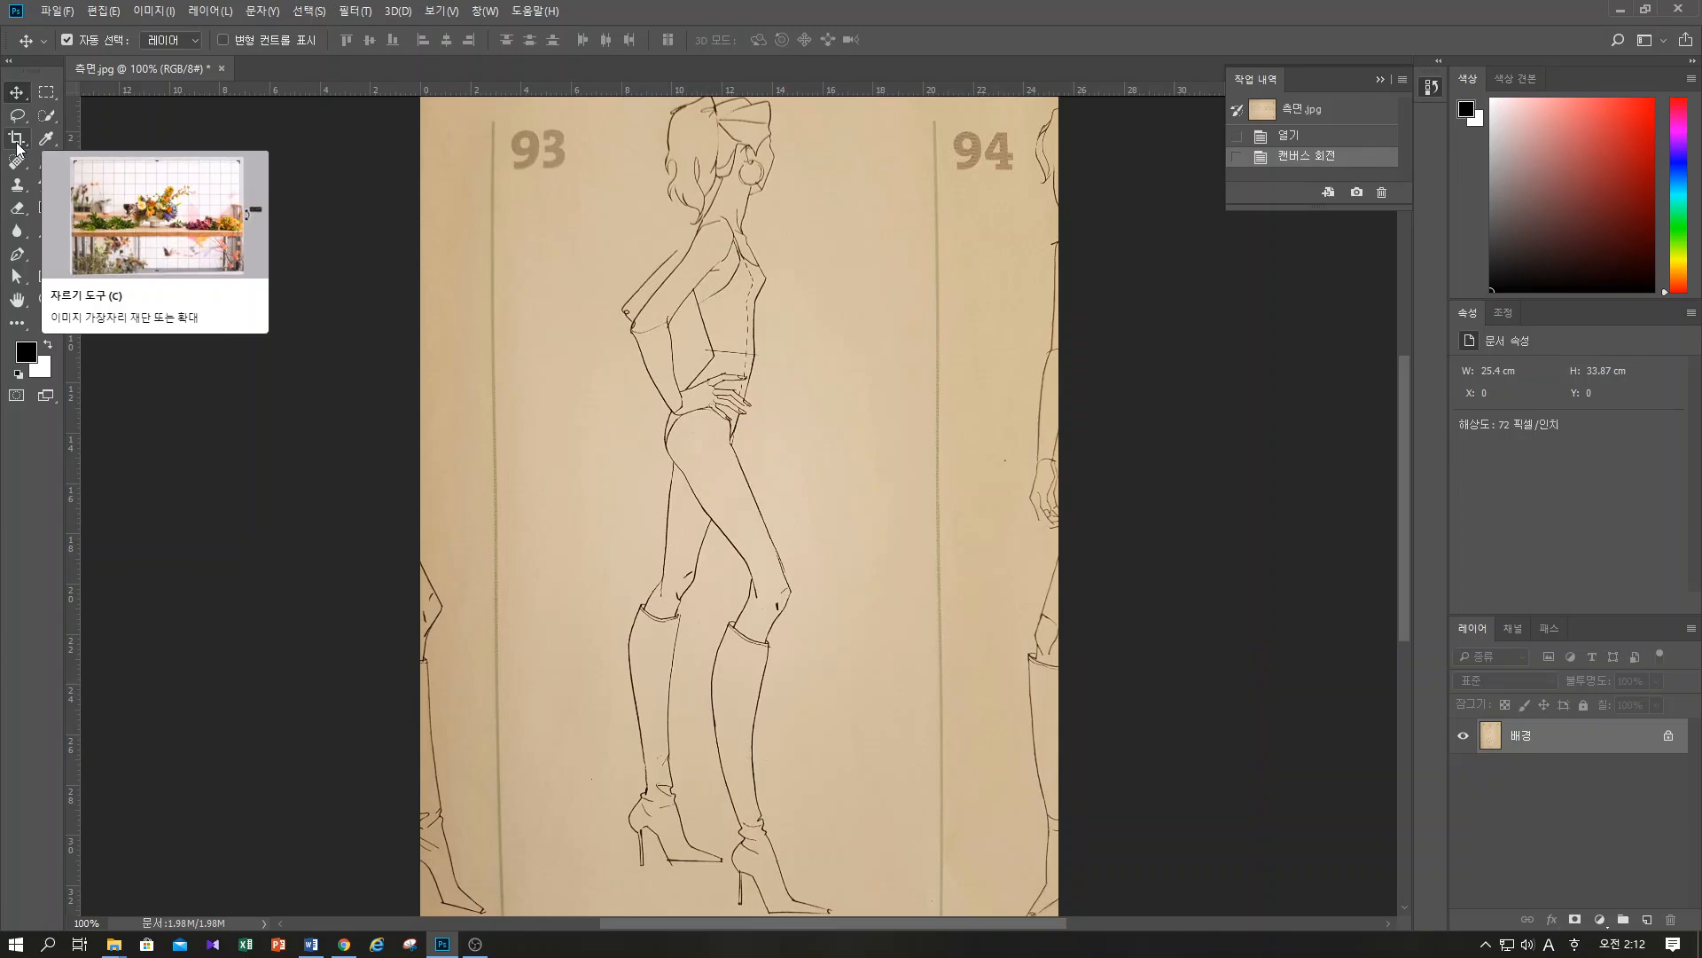
Set the document's zoom level to 90% to fit the entire figure page in view
left_click(16, 140)
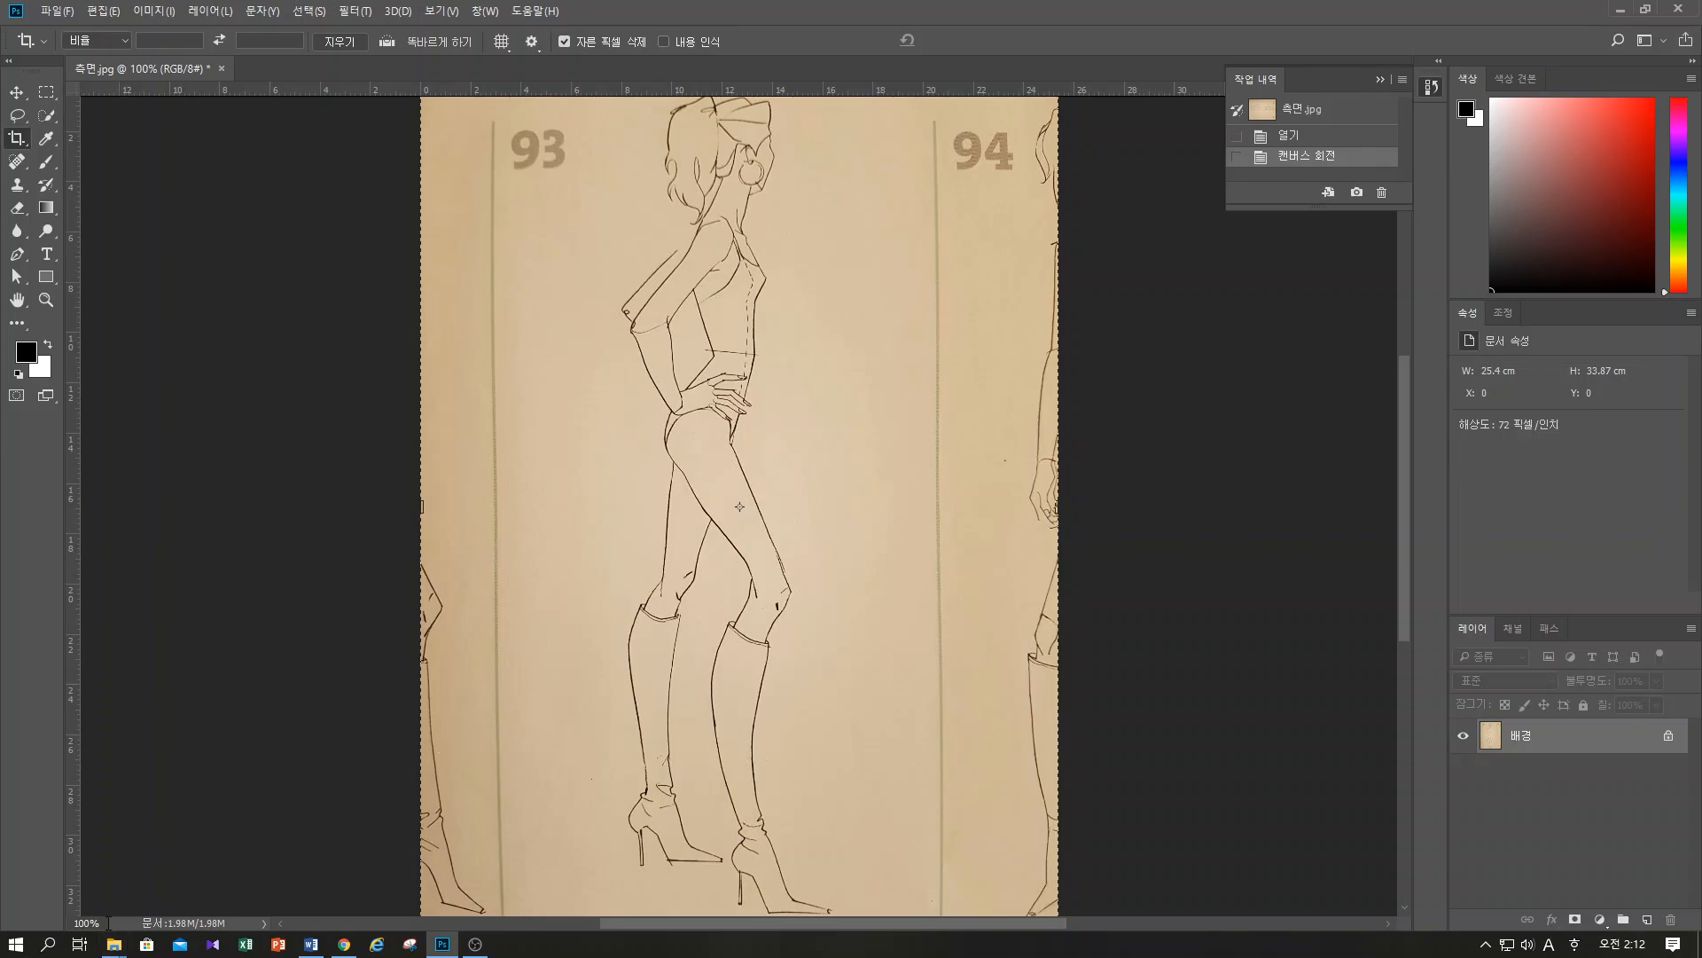
left_click_drag(107, 924, 49, 923)
type("90")
key("Return")
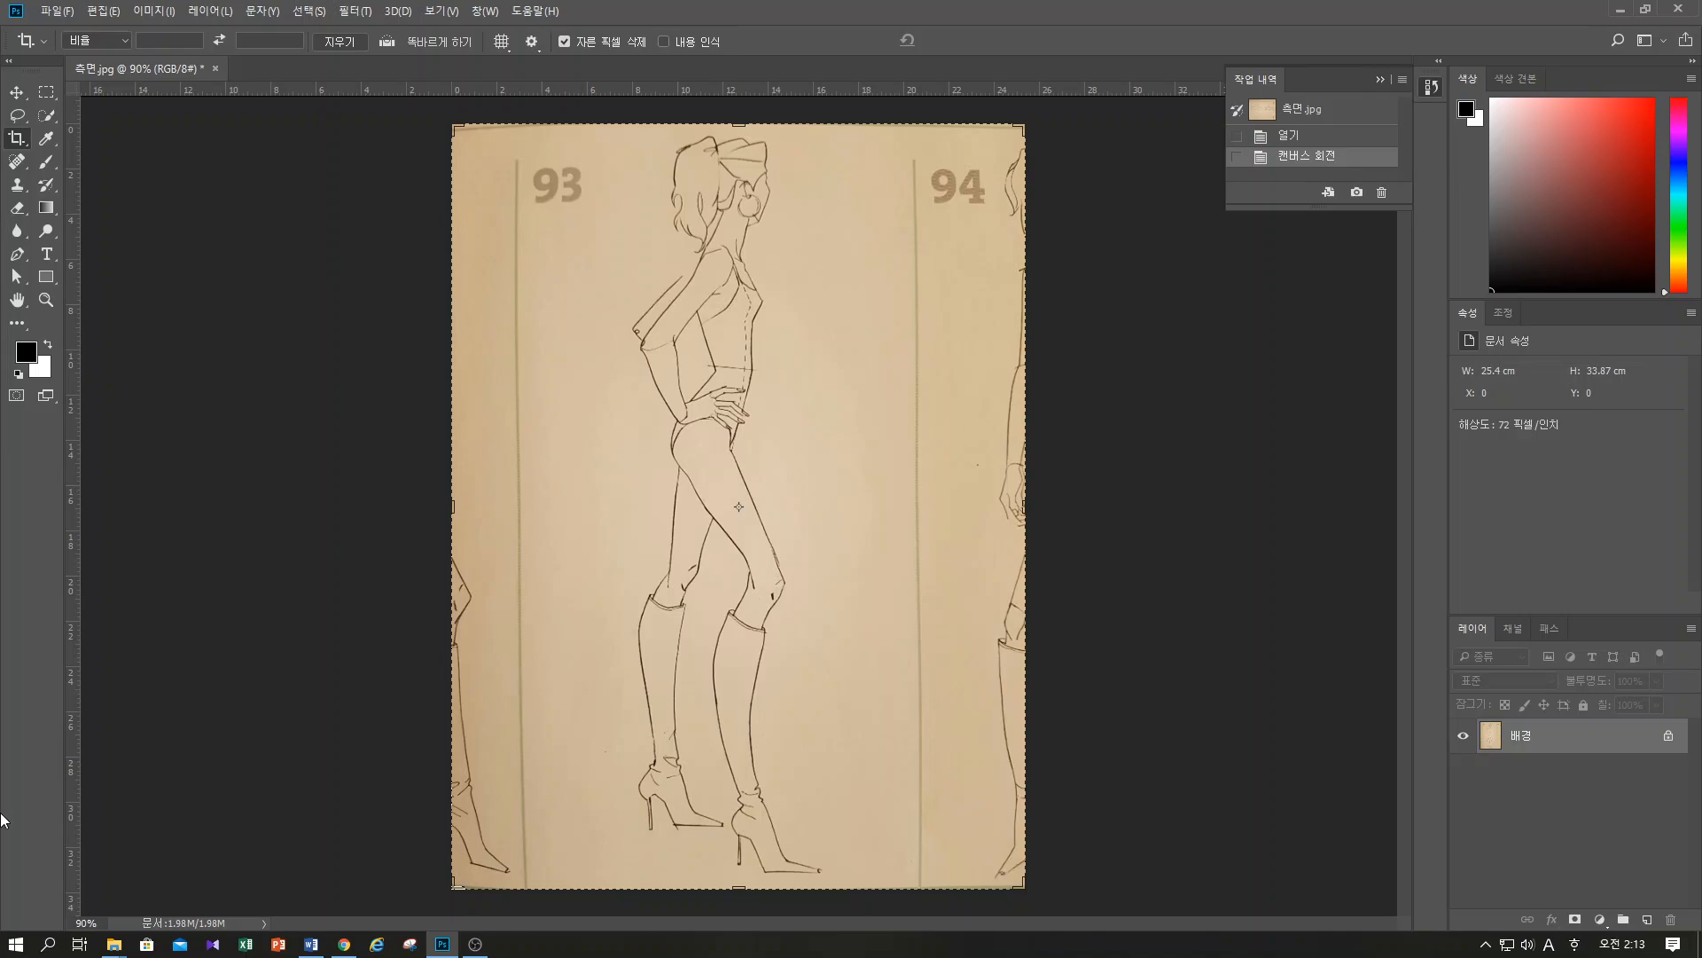
Examine the figure drawing at different magnifications by zooming out and in with the Zoom tool
left_click(48, 303)
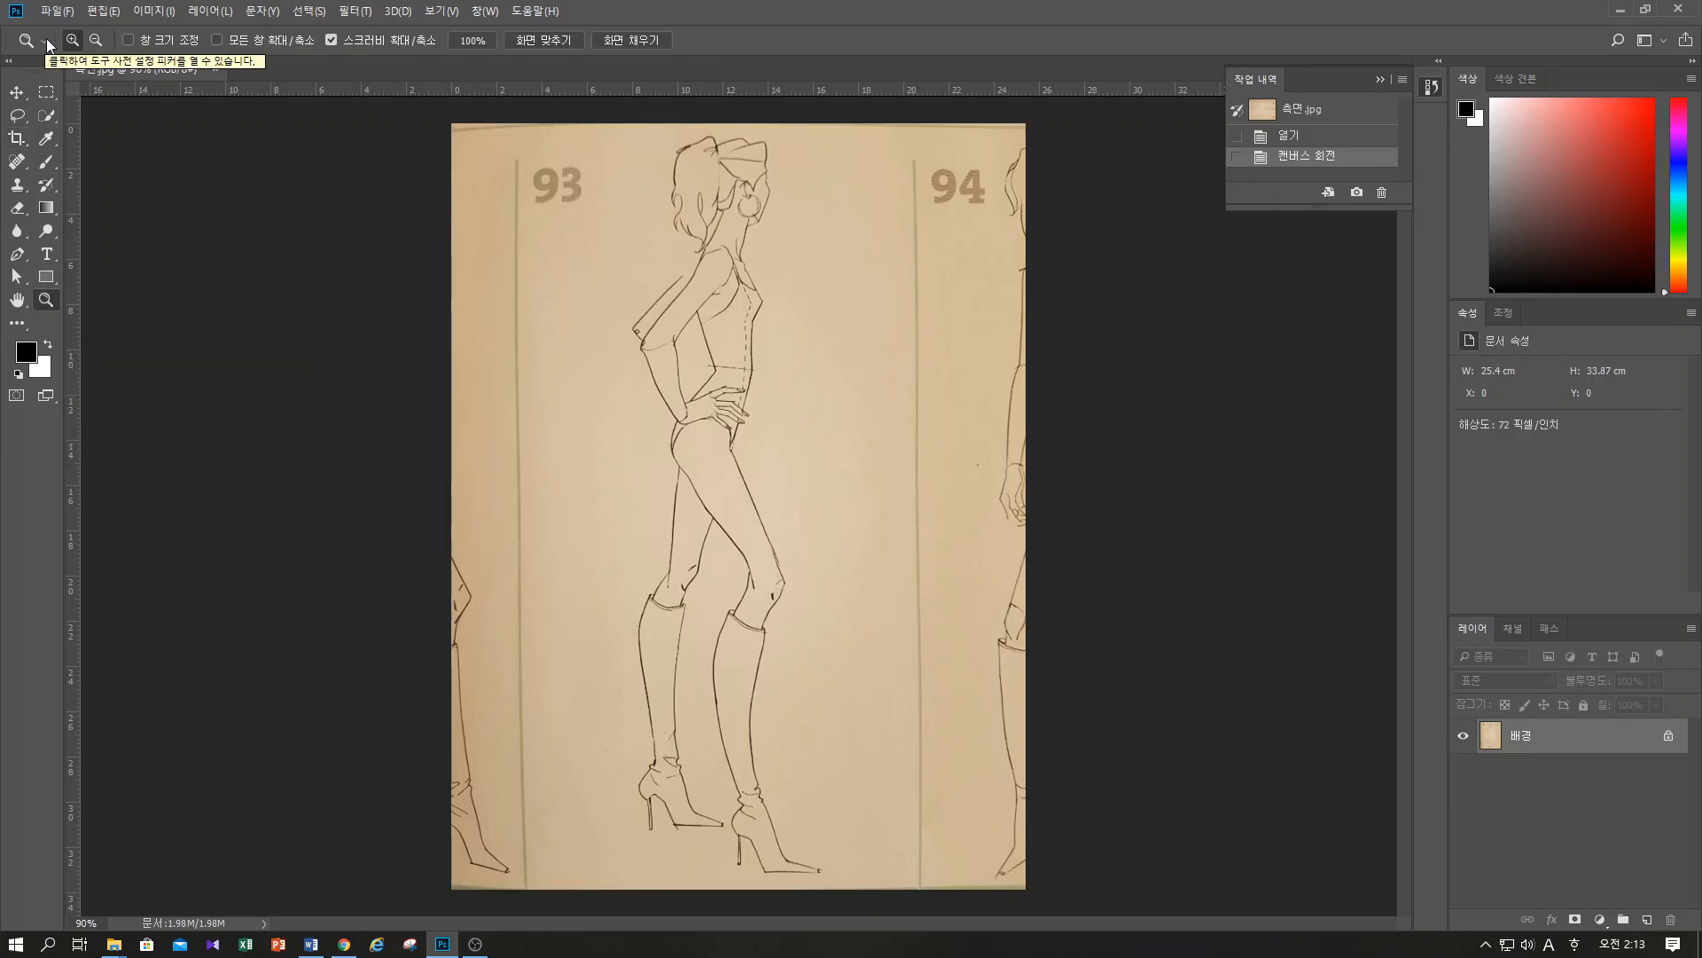
left_click(94, 40)
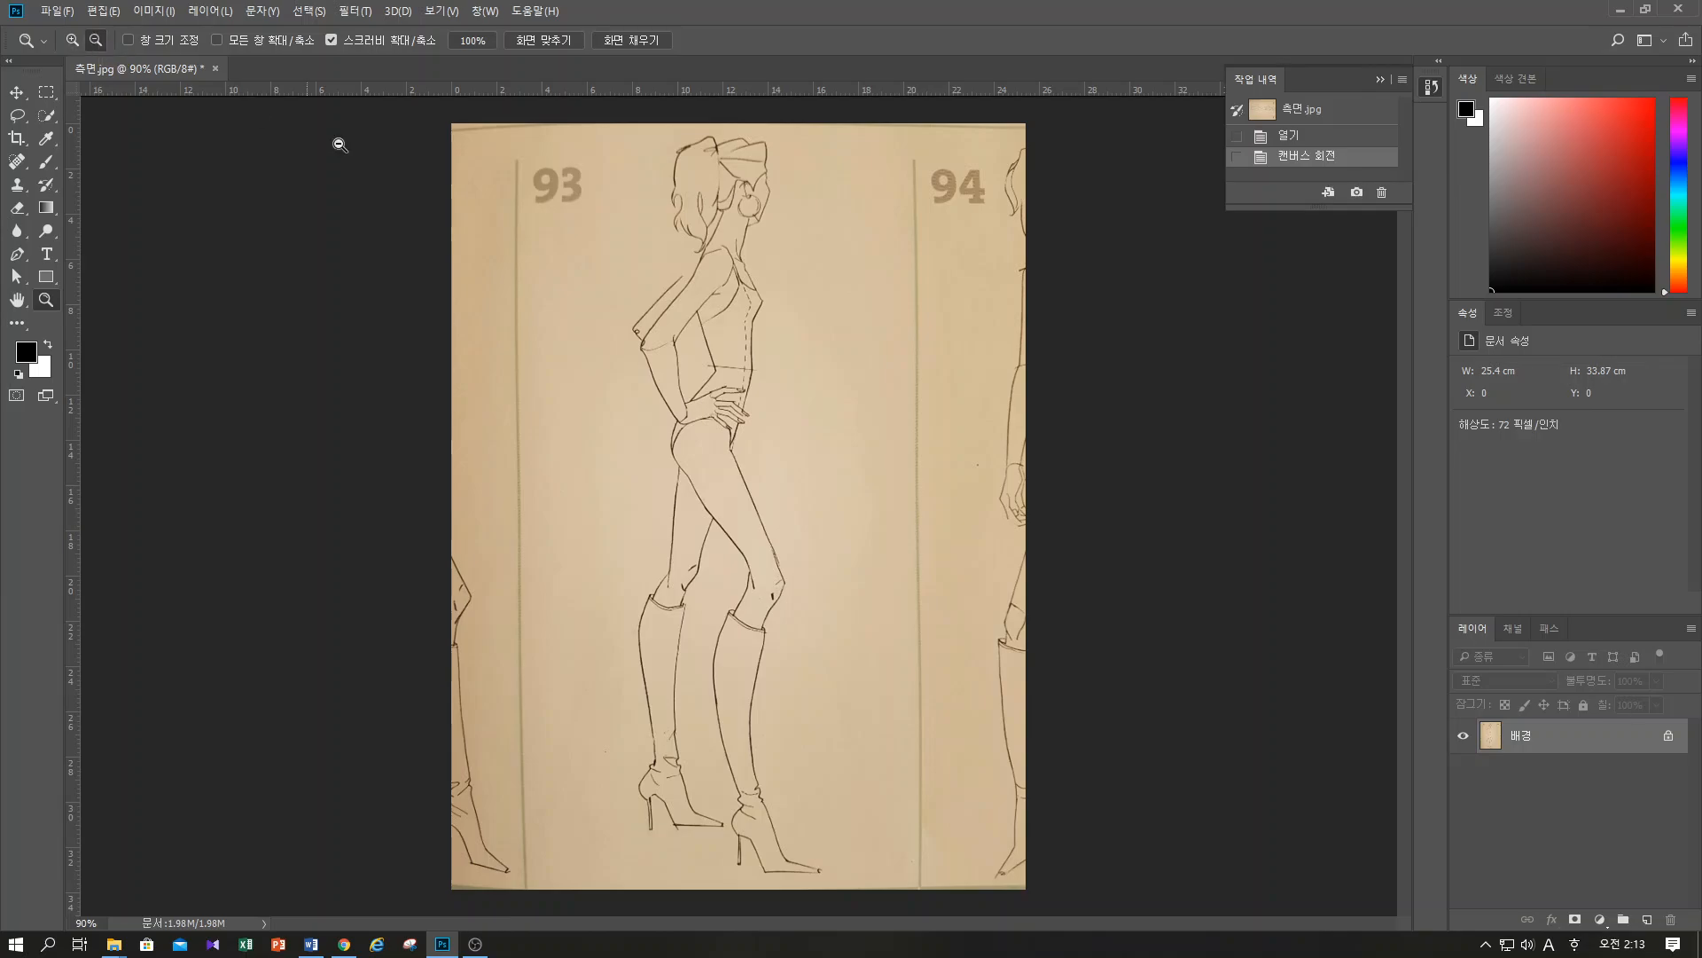
left_click(611, 400)
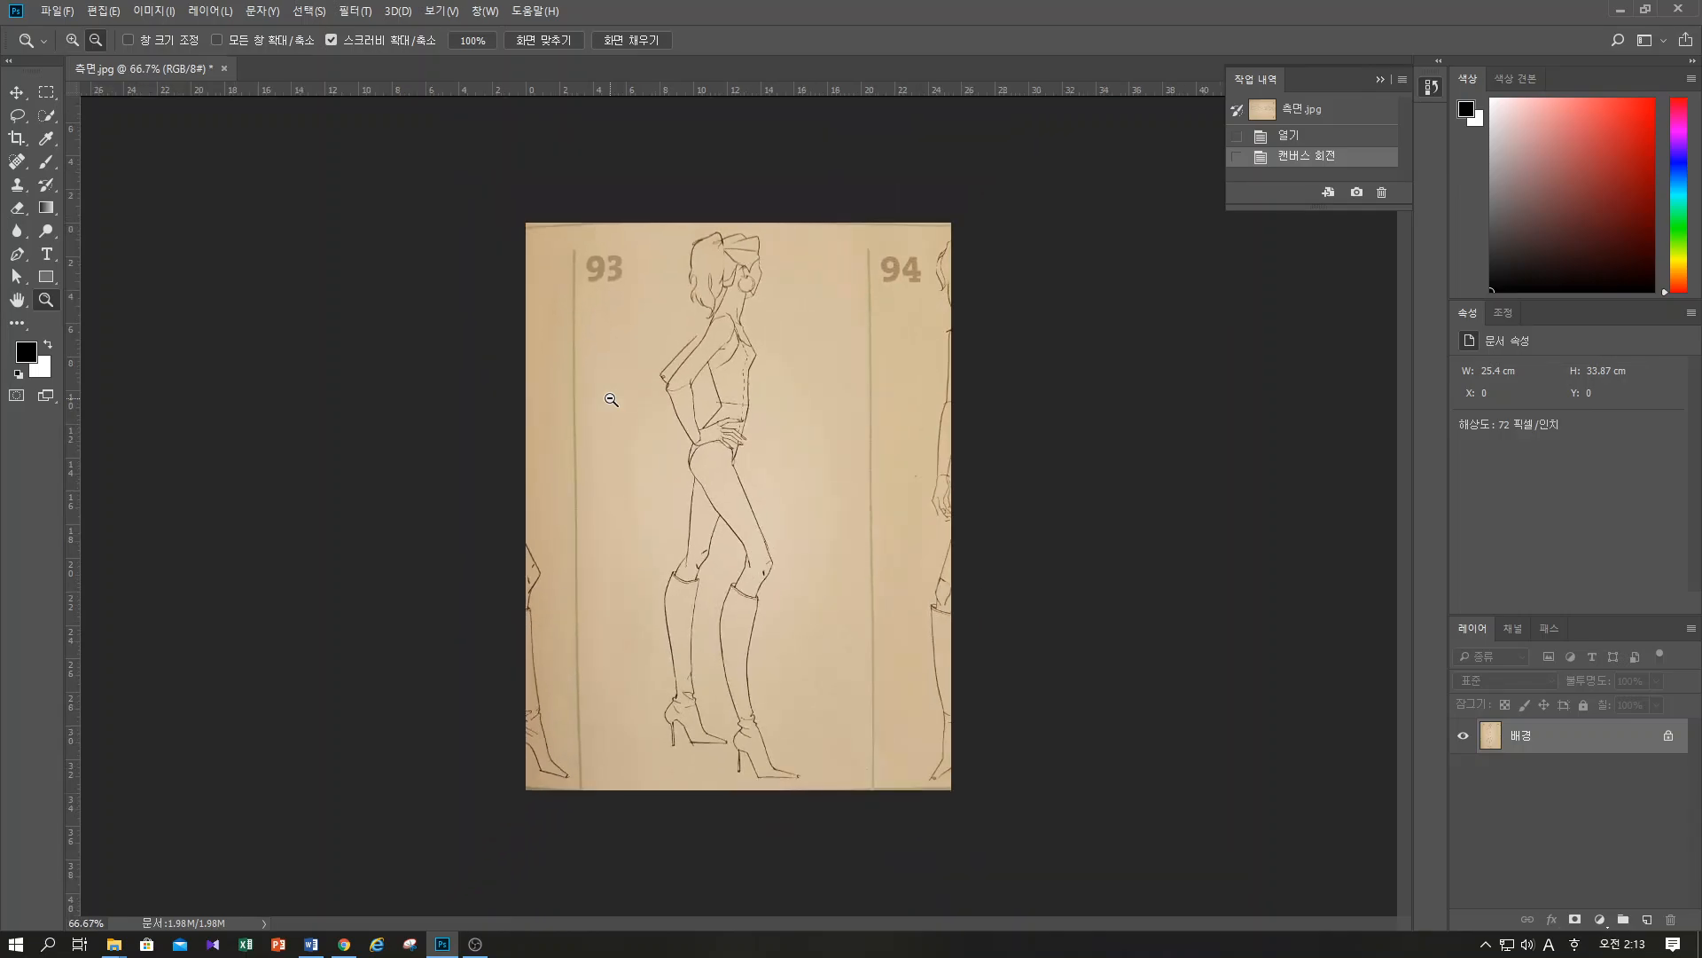
left_click(632, 402)
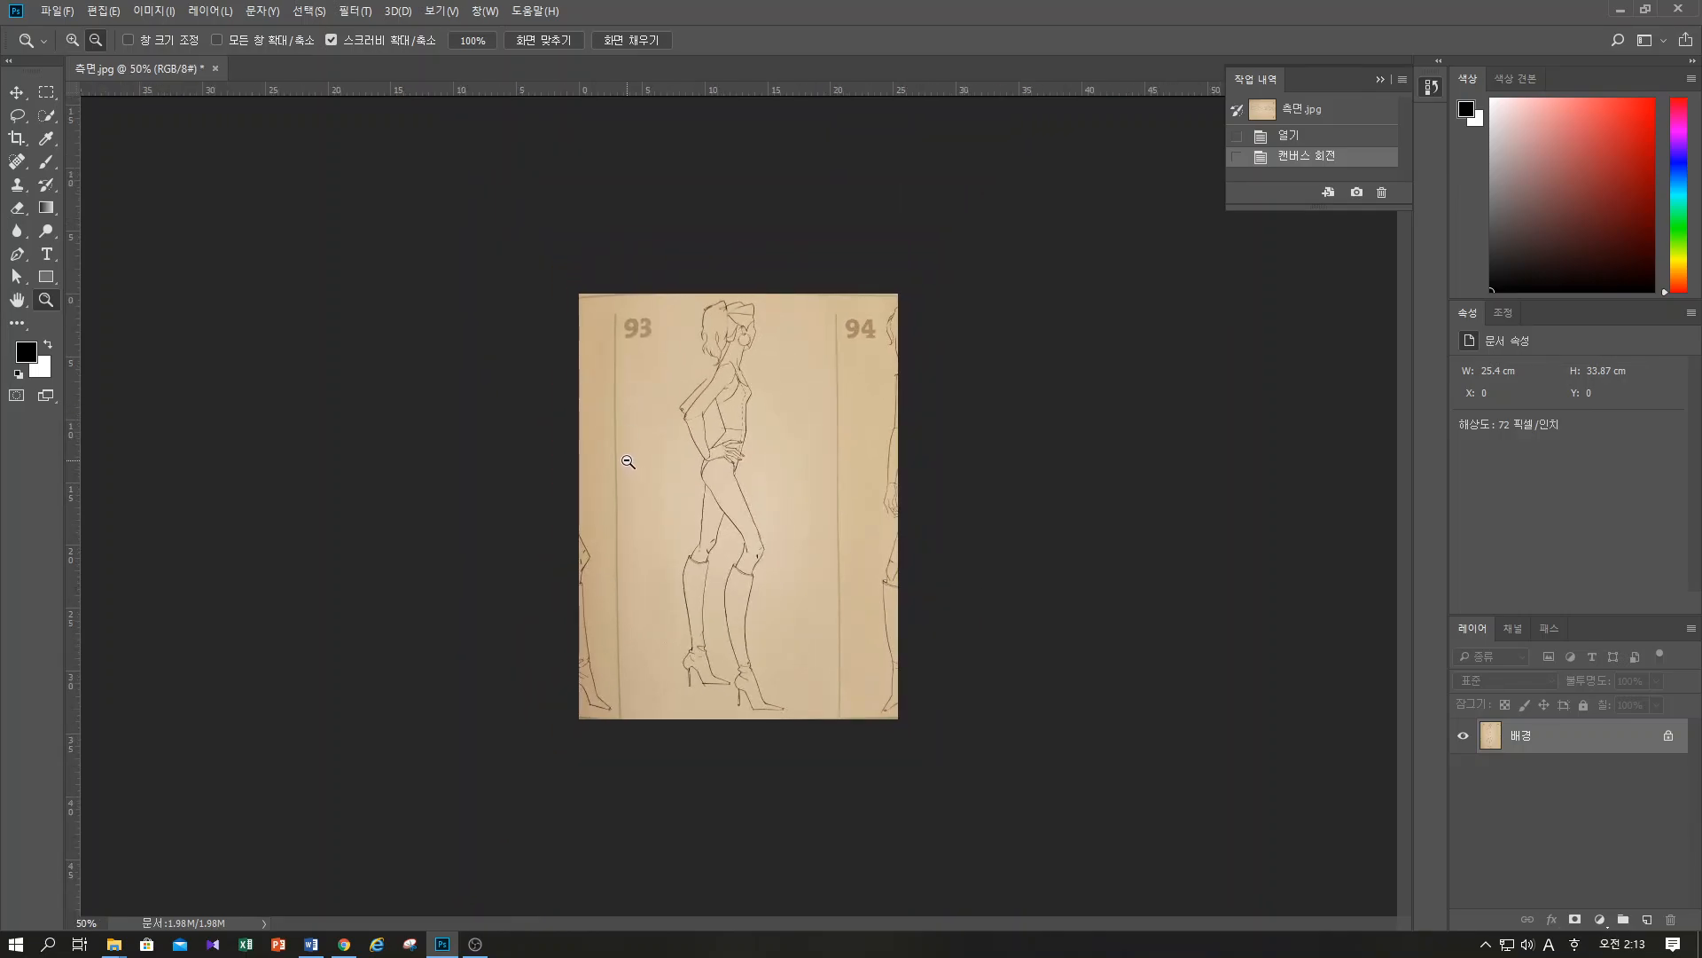
left_click(72, 39)
left_click(681, 468)
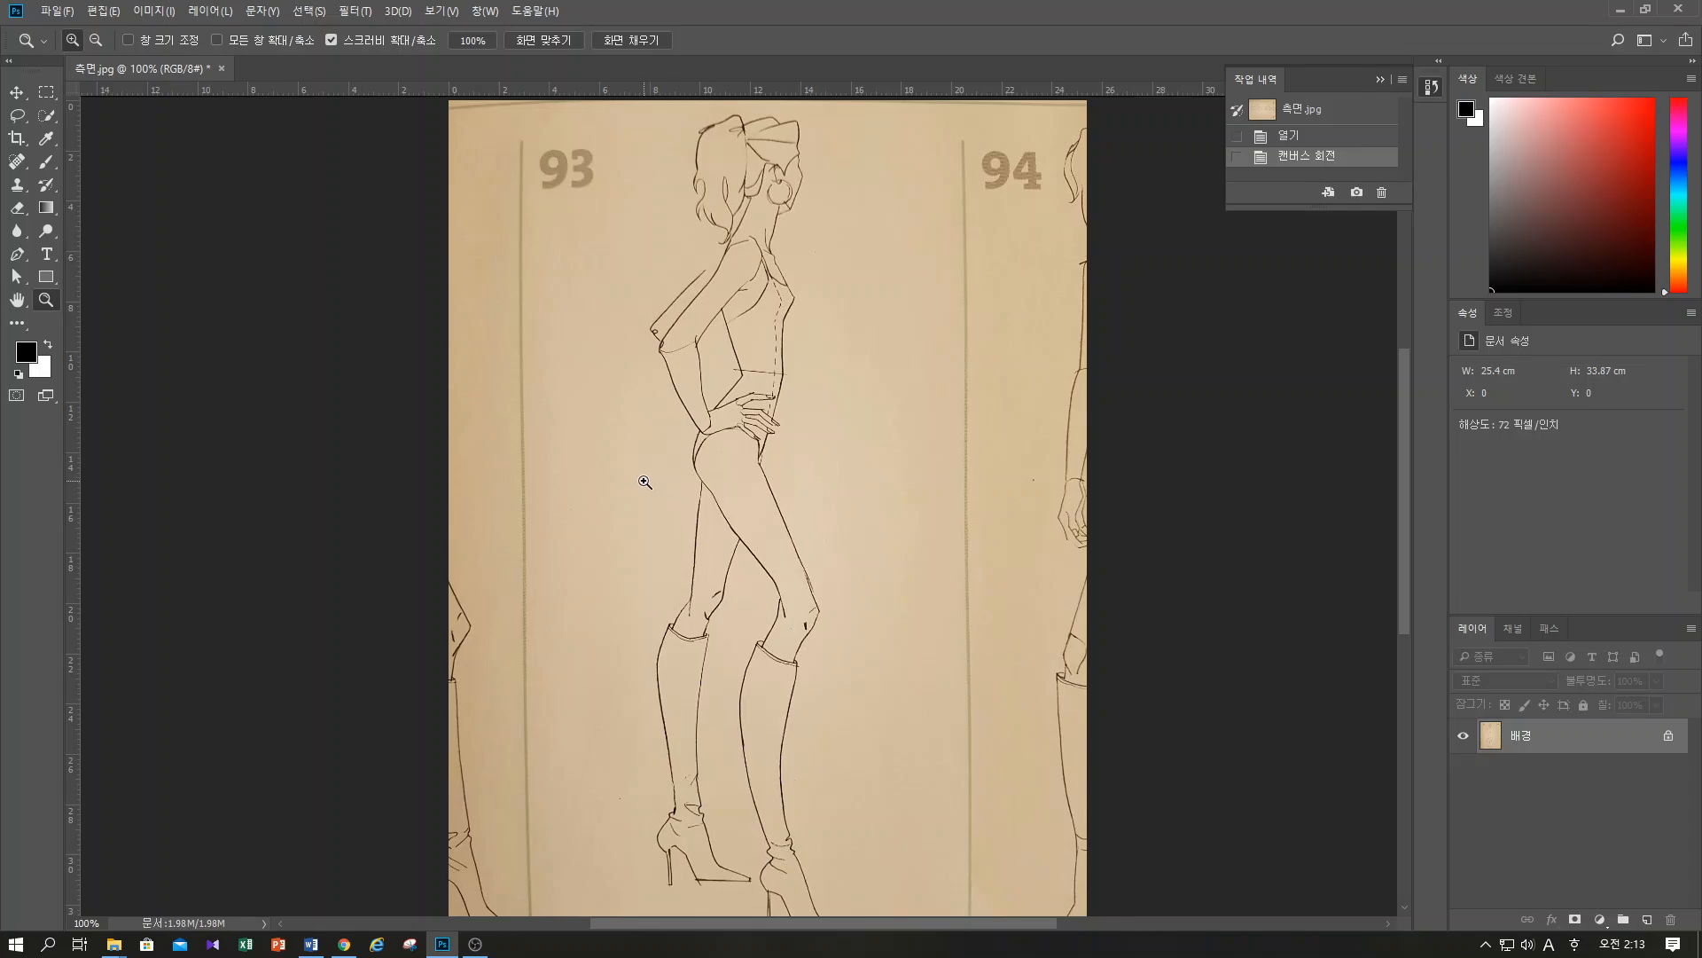
scroll(643, 481, "up", 2)
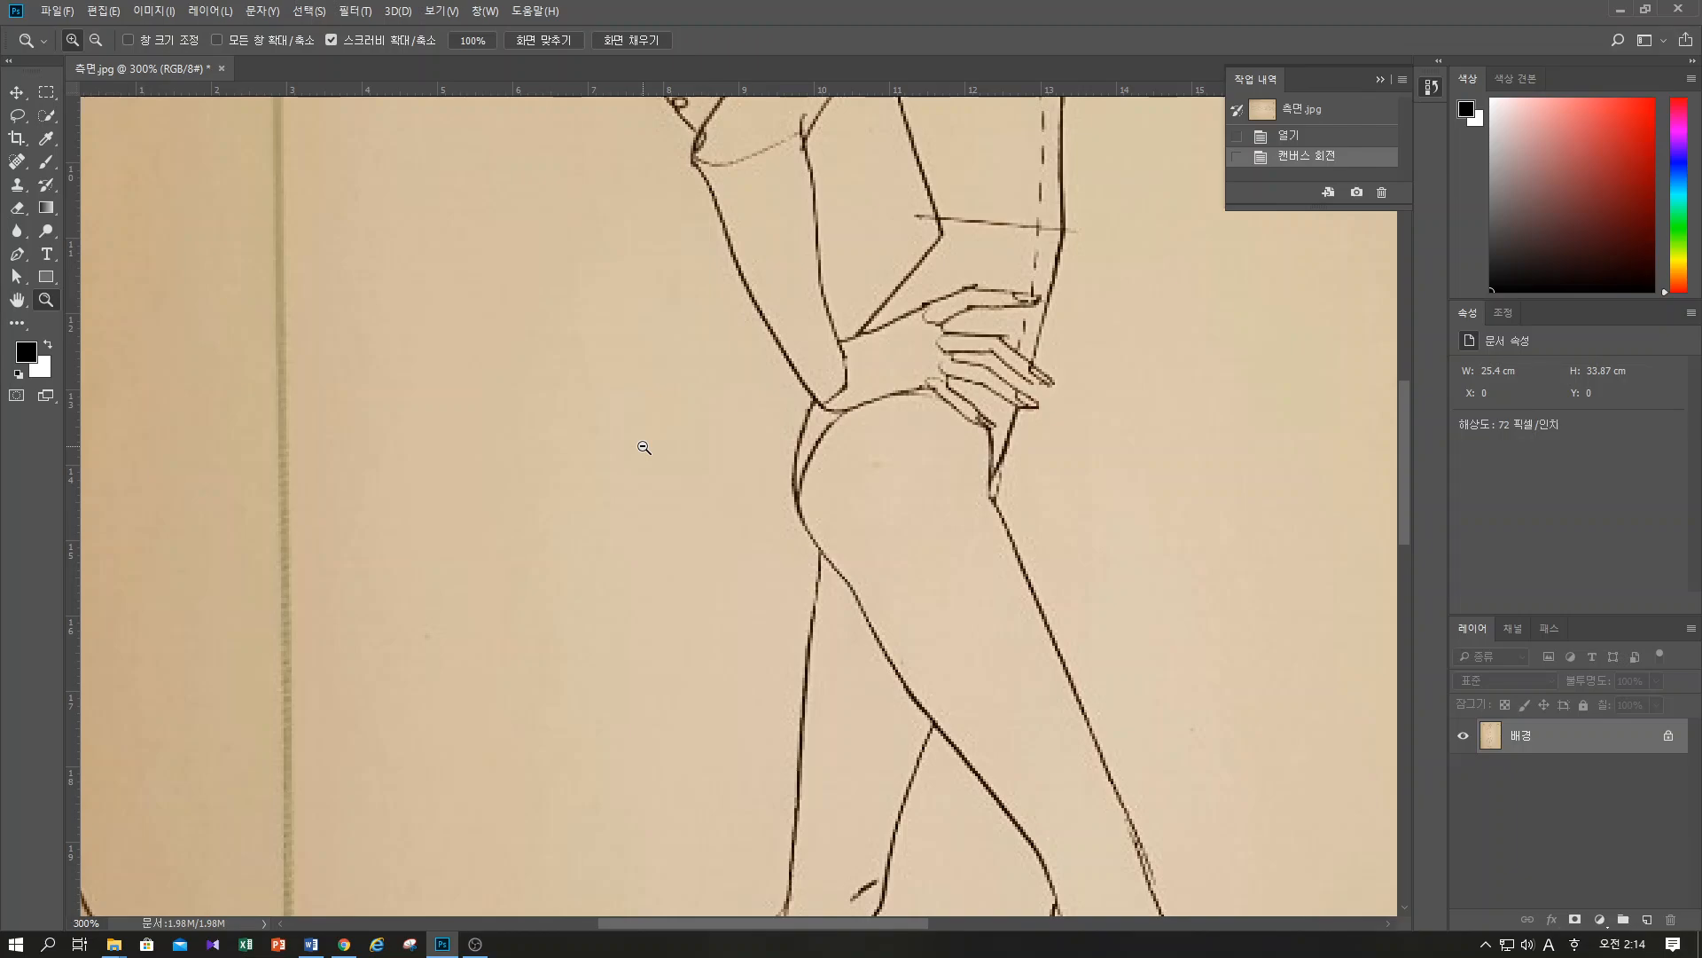
scroll(644, 447, "down", 1)
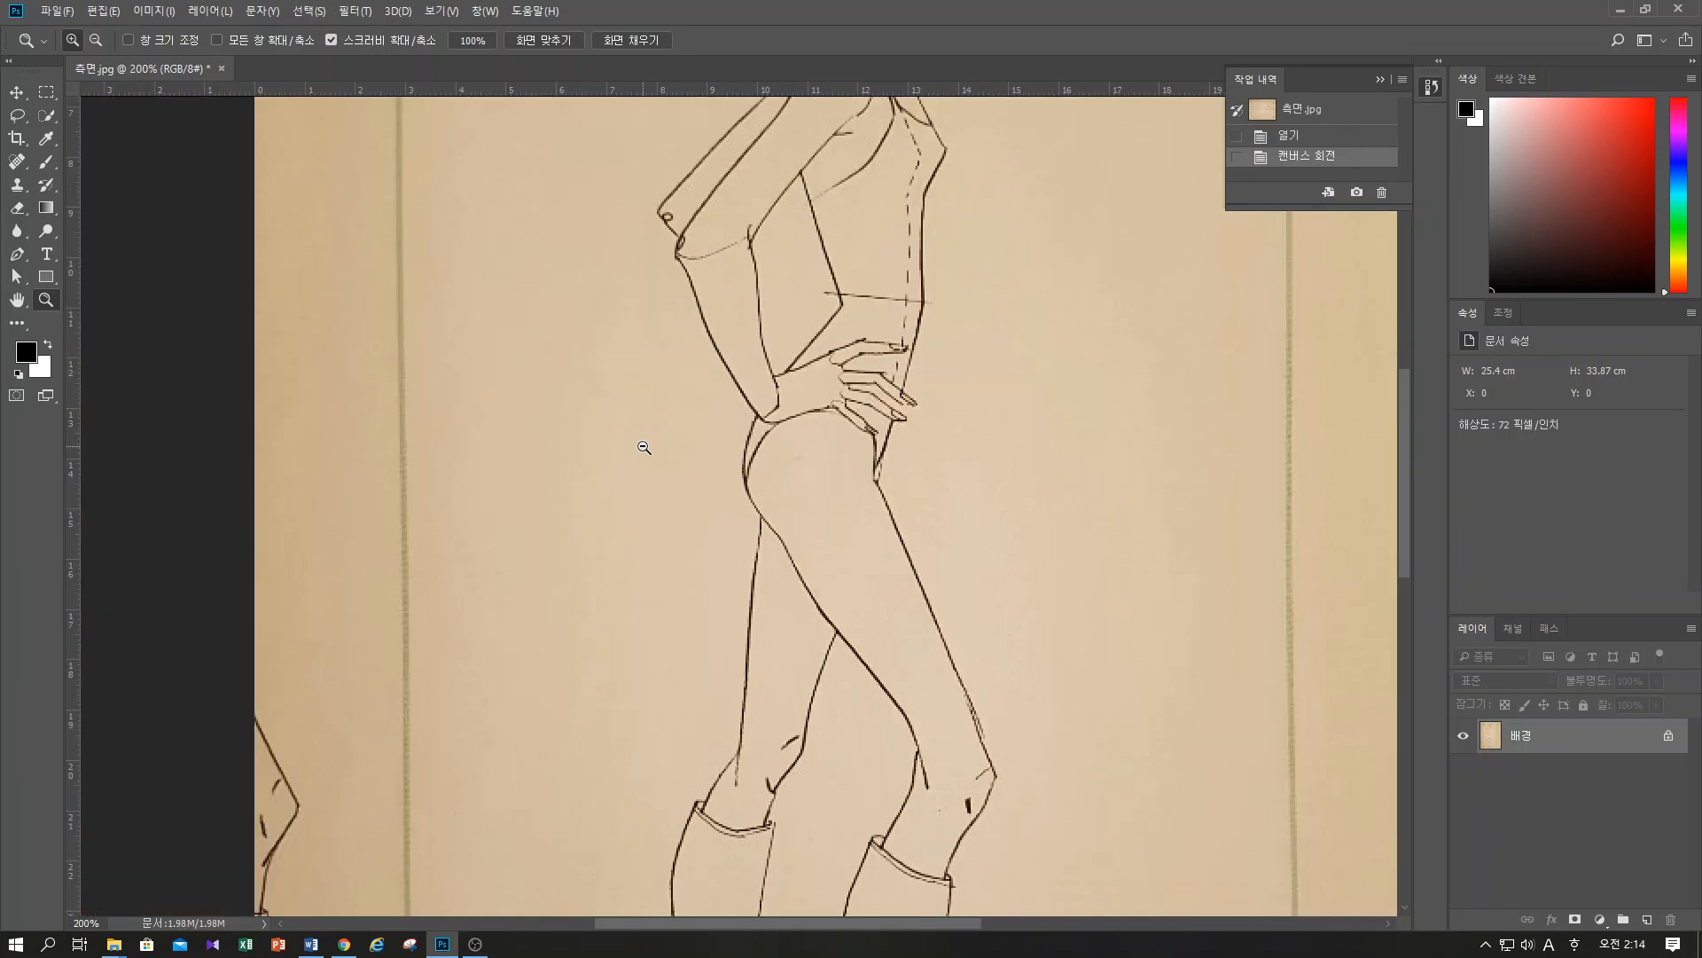
scroll(644, 447, "down", 1)
scroll(644, 447, "down", 1)
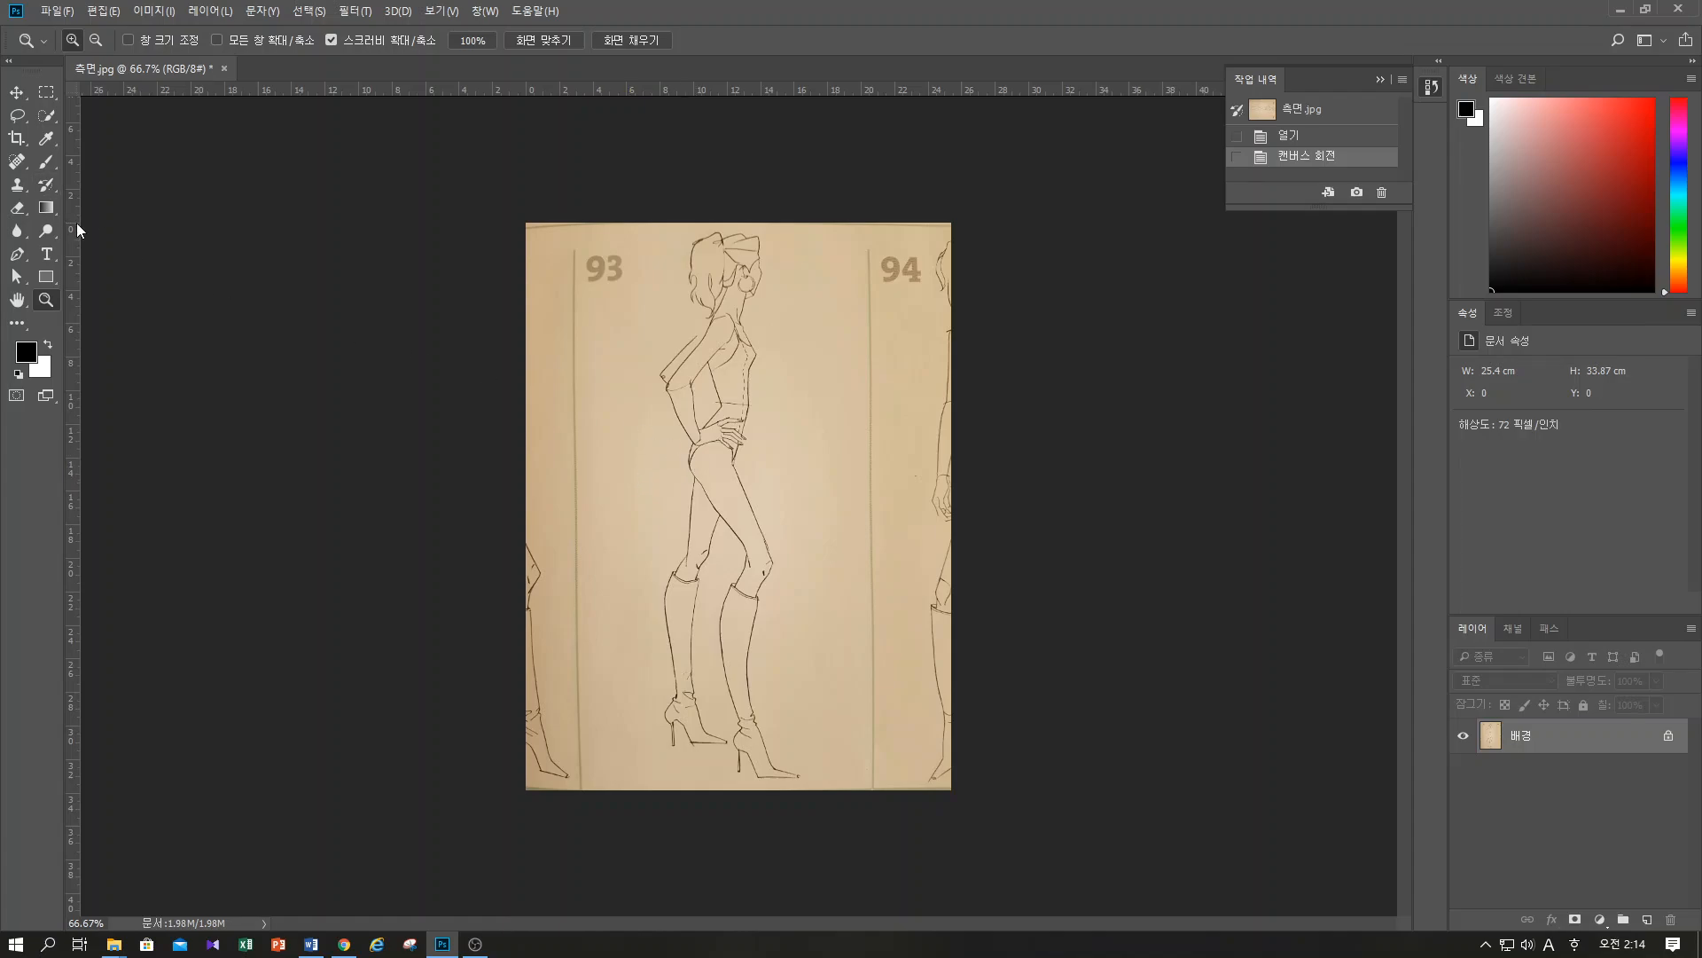
Crop the image's two sides to keep only the figure numbered 93, cutting off the neighbouring figures
left_click(17, 140)
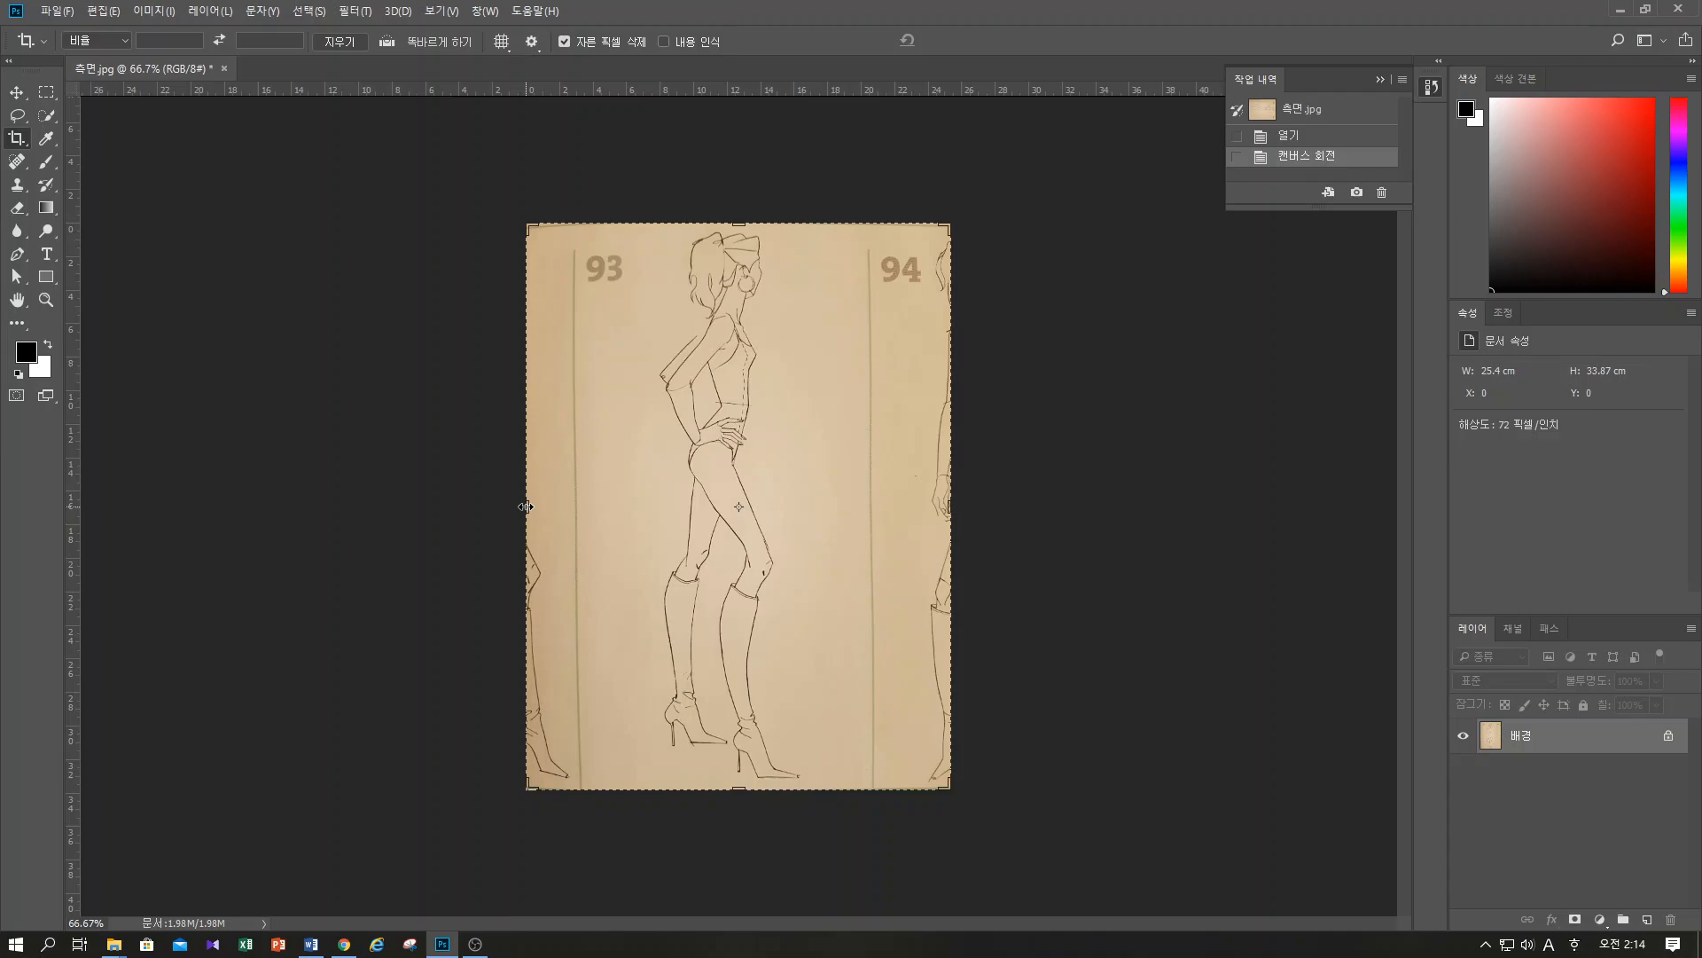
left_click_drag(525, 506, 554, 514)
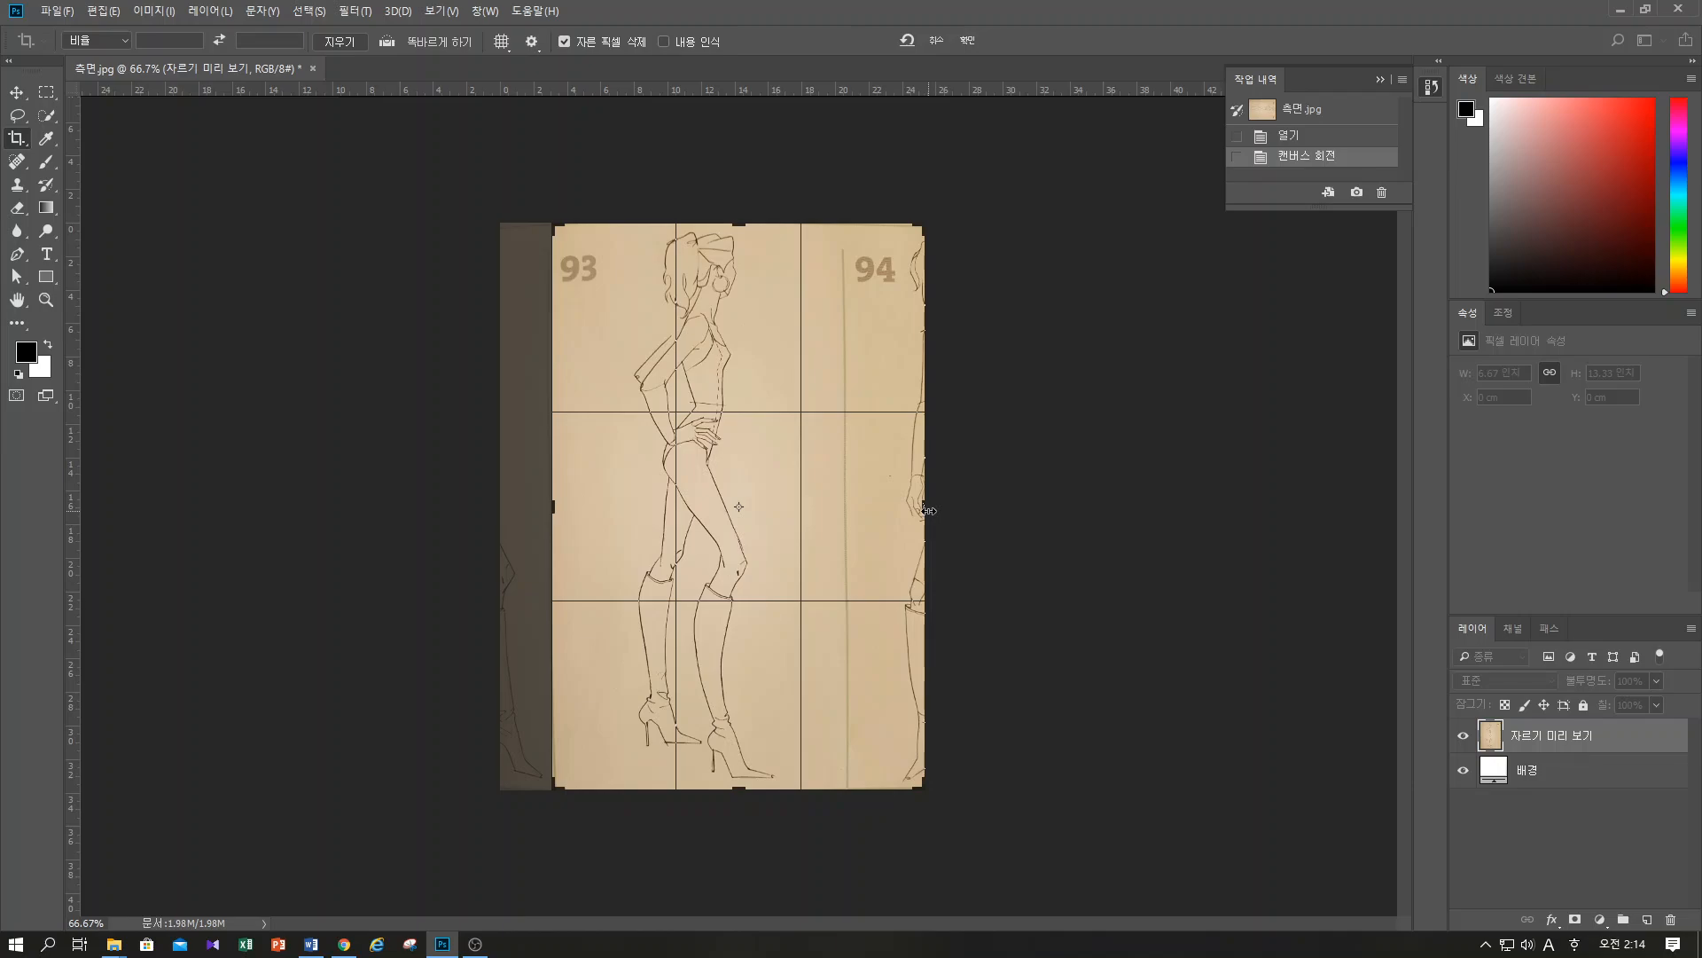
left_click_drag(923, 506, 885, 513)
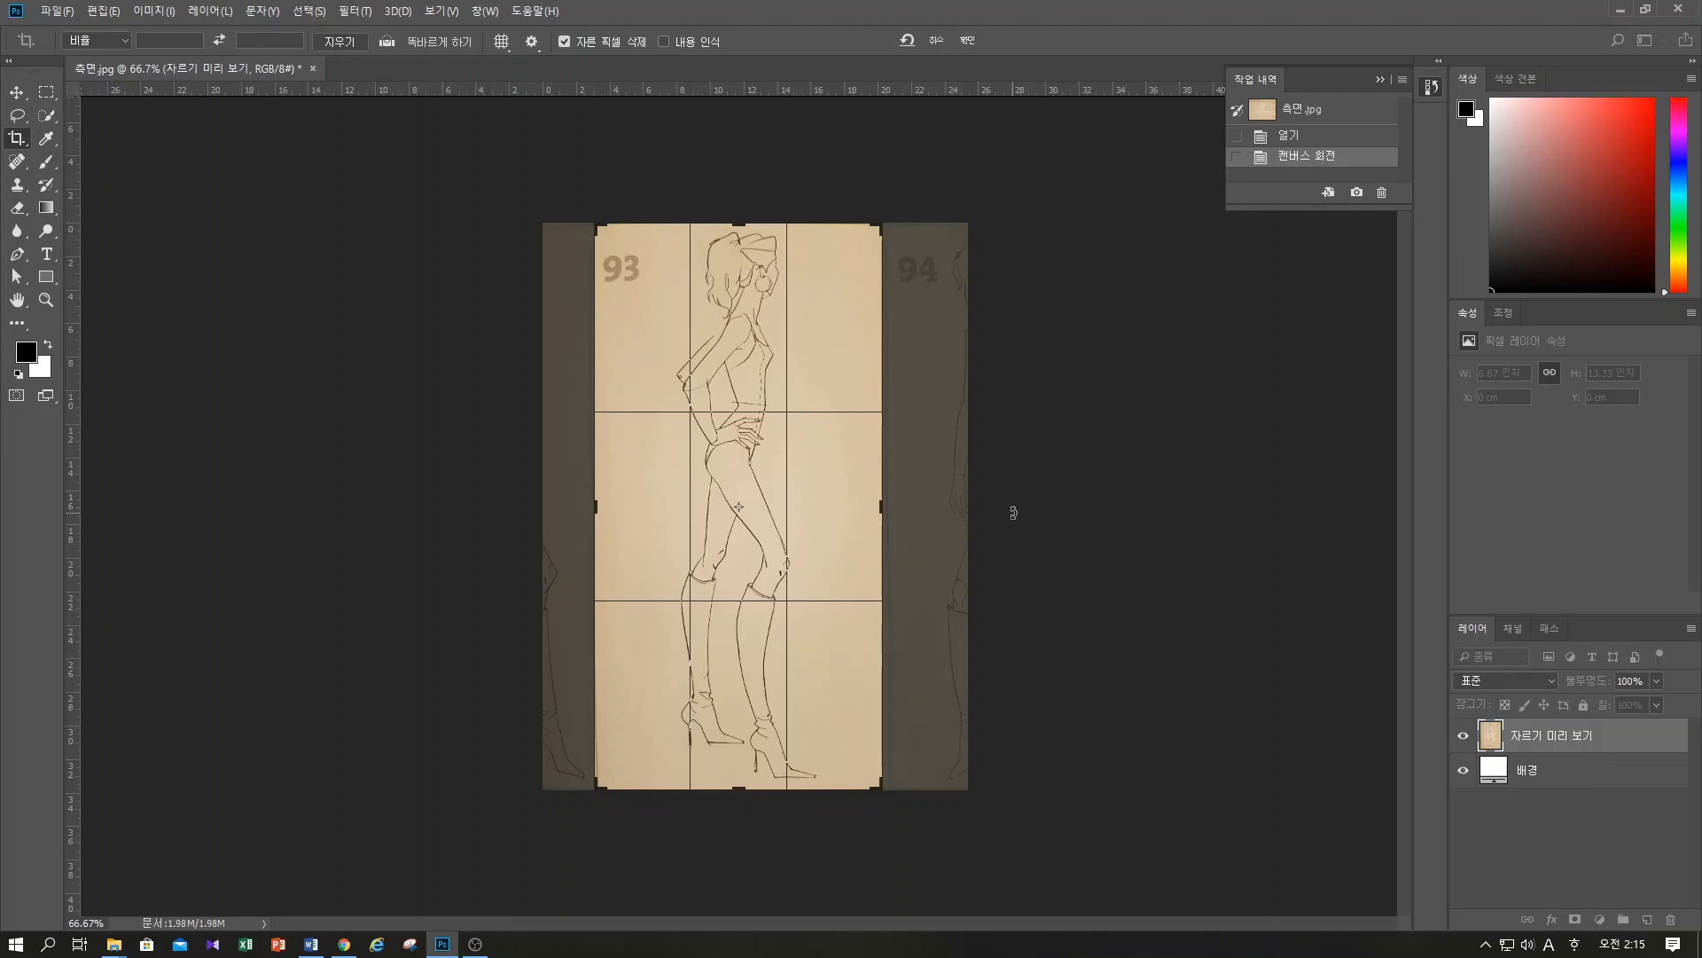
key("Return")
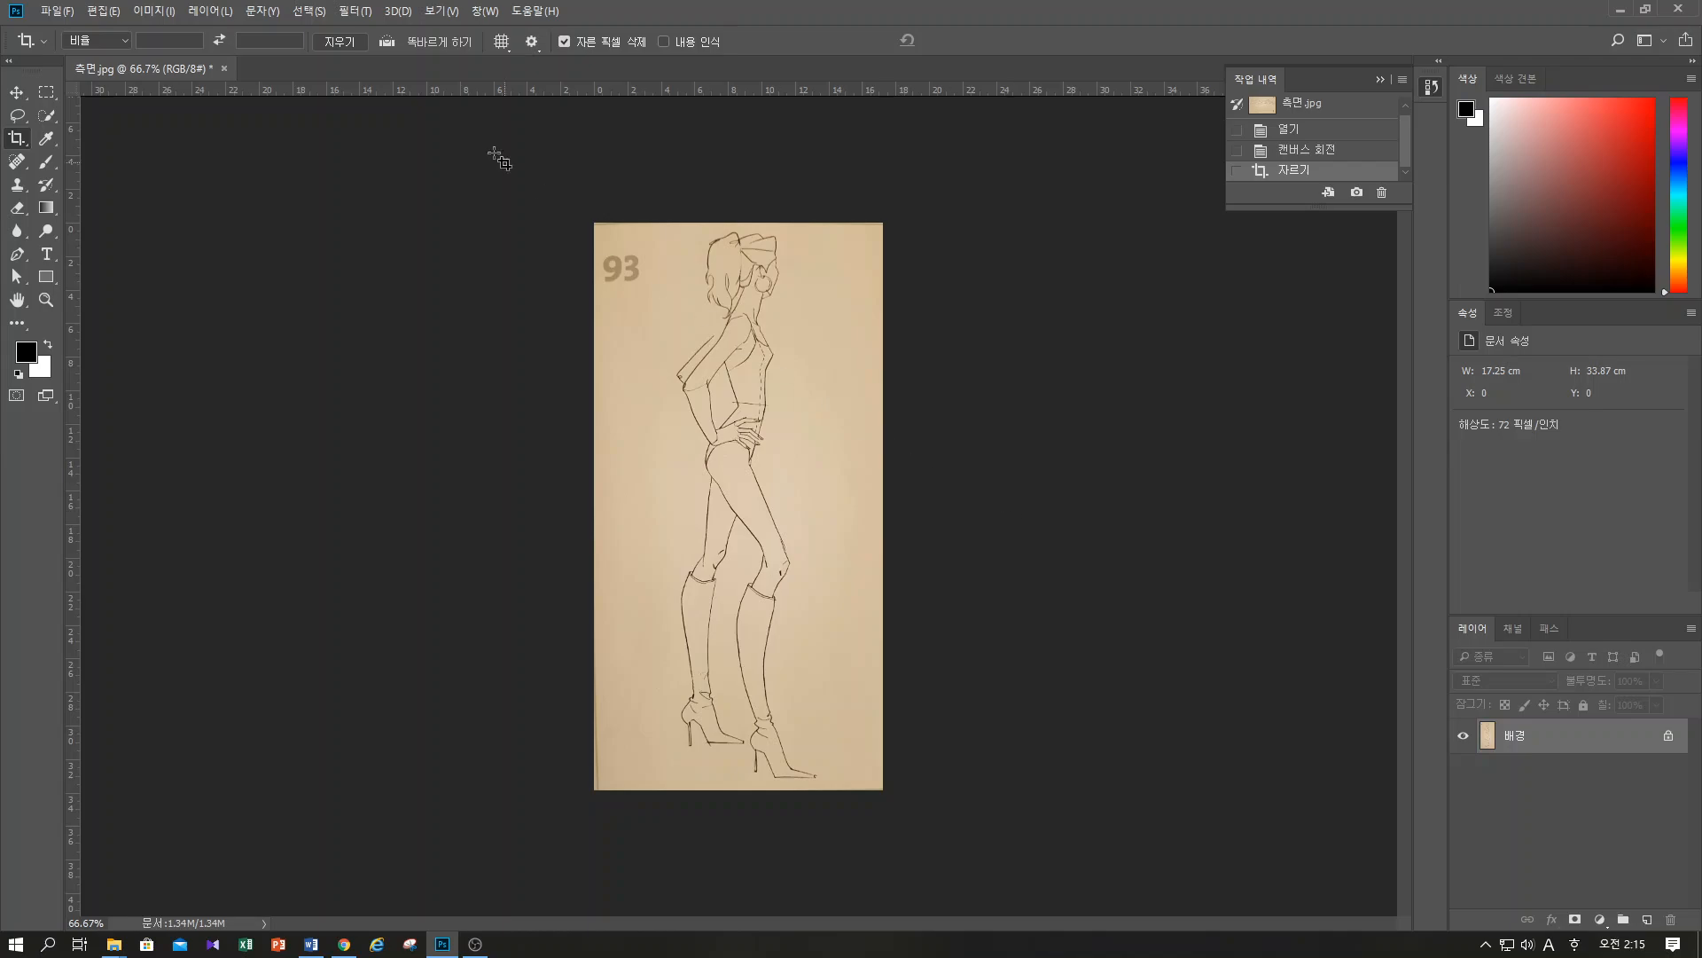
left_click(155, 12)
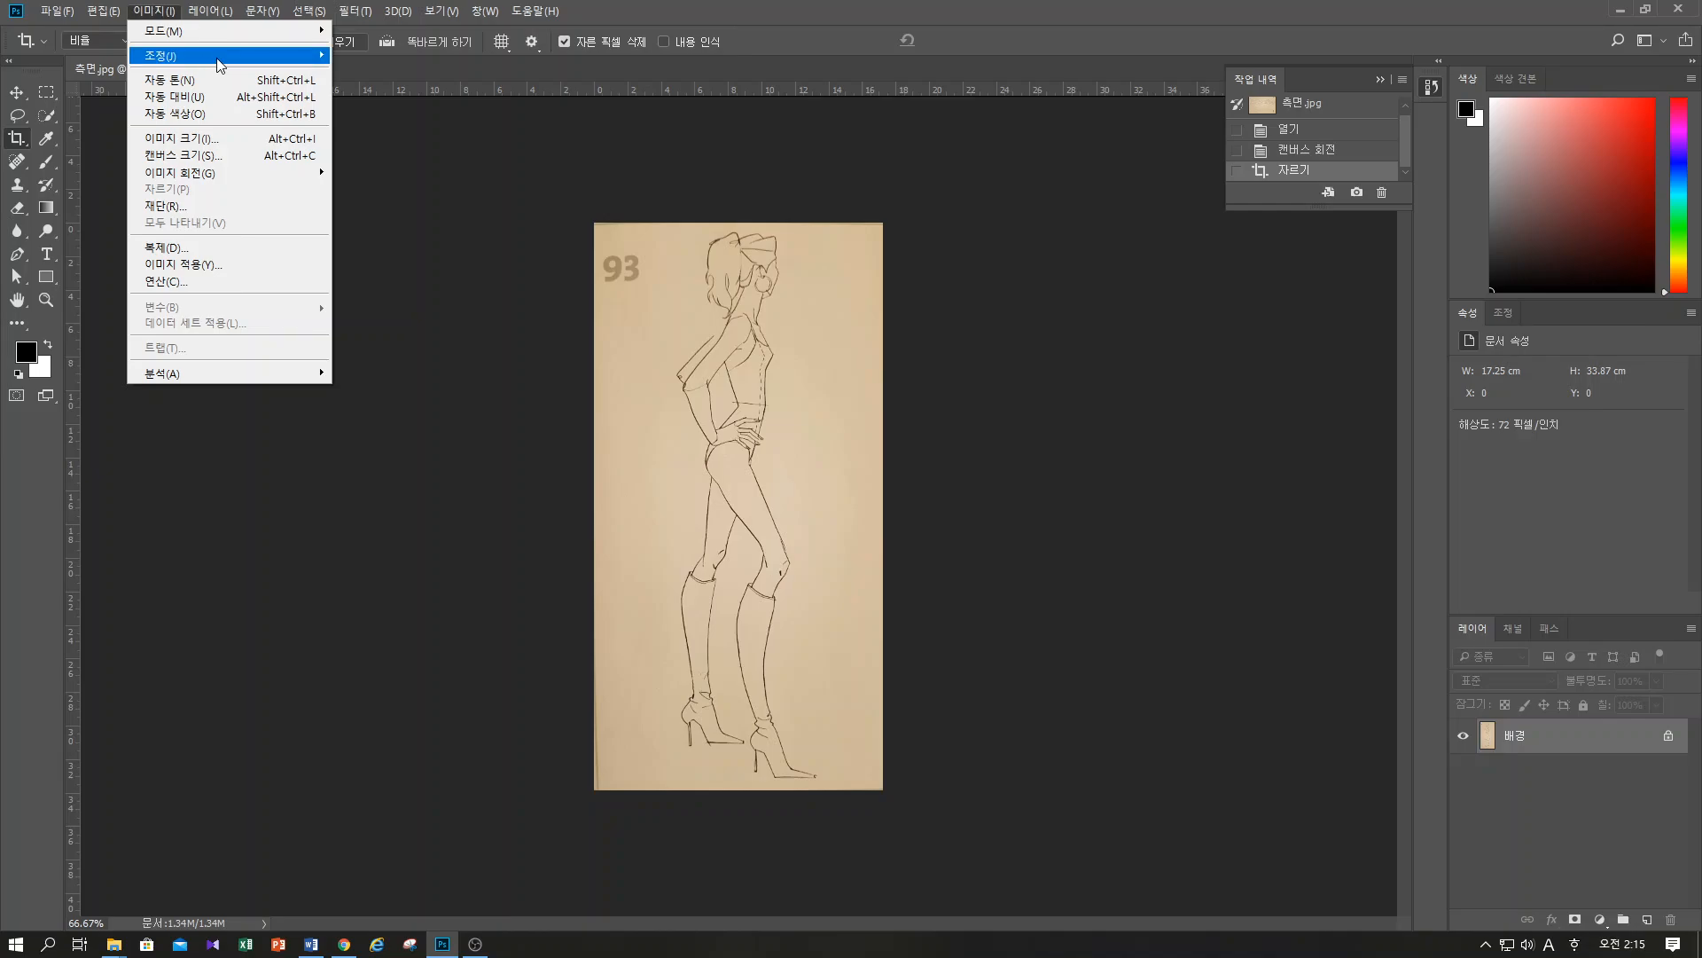
mouse_move(217, 58)
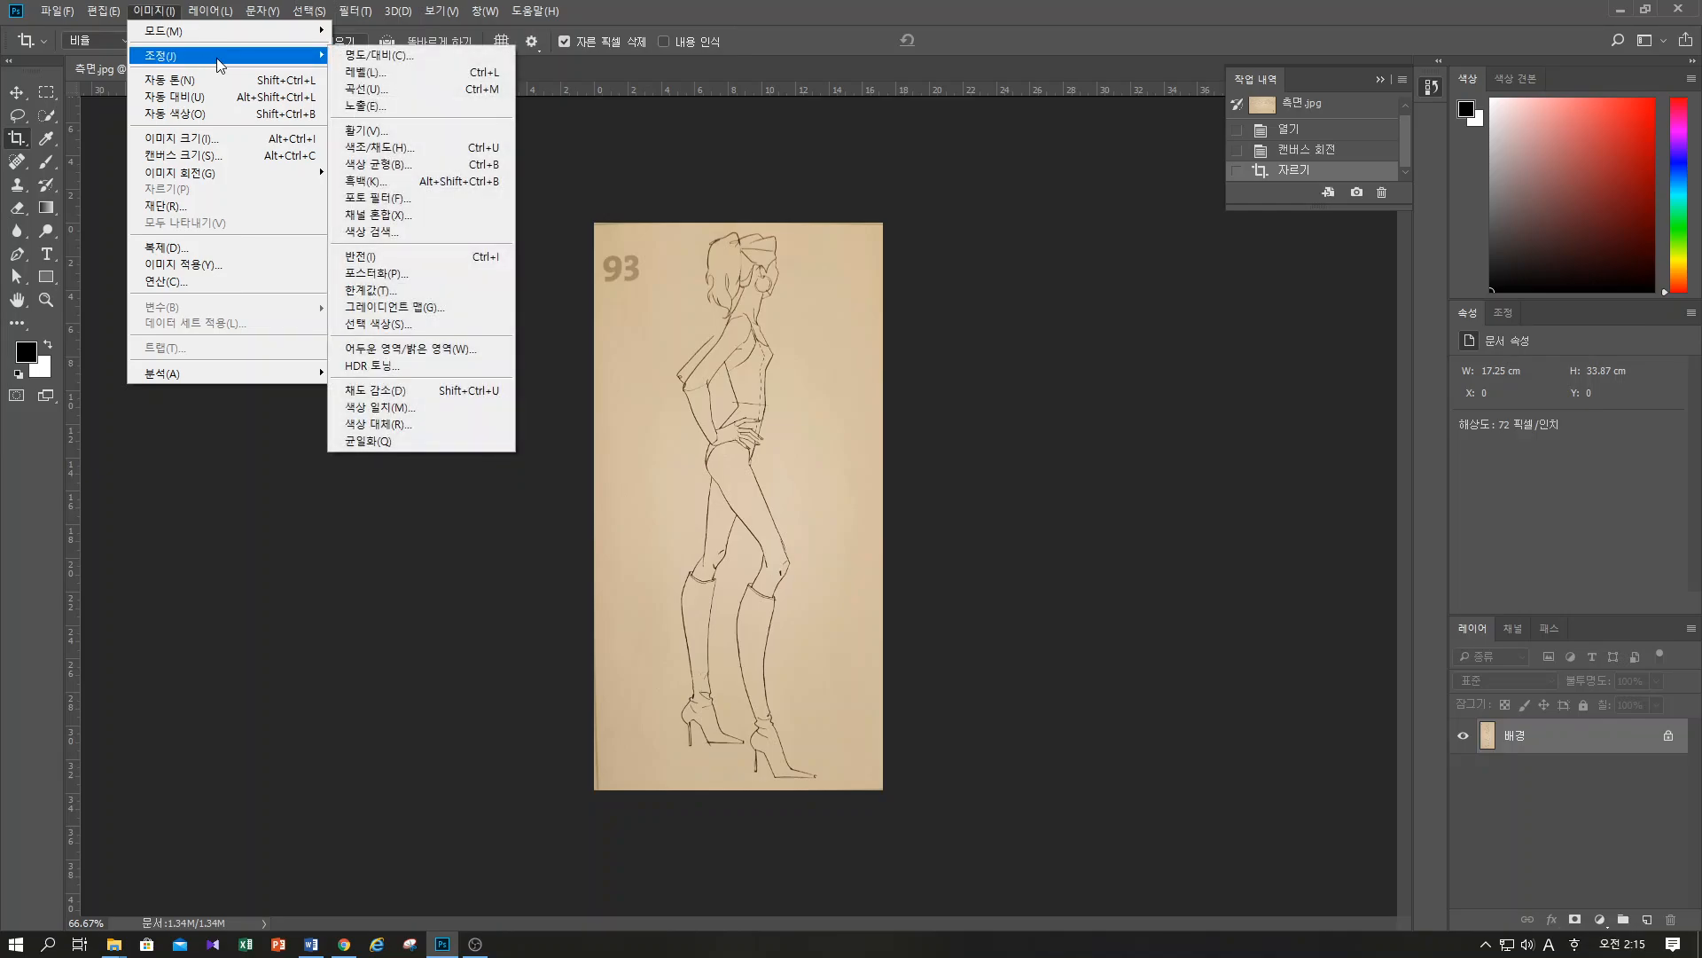
left_click(396, 108)
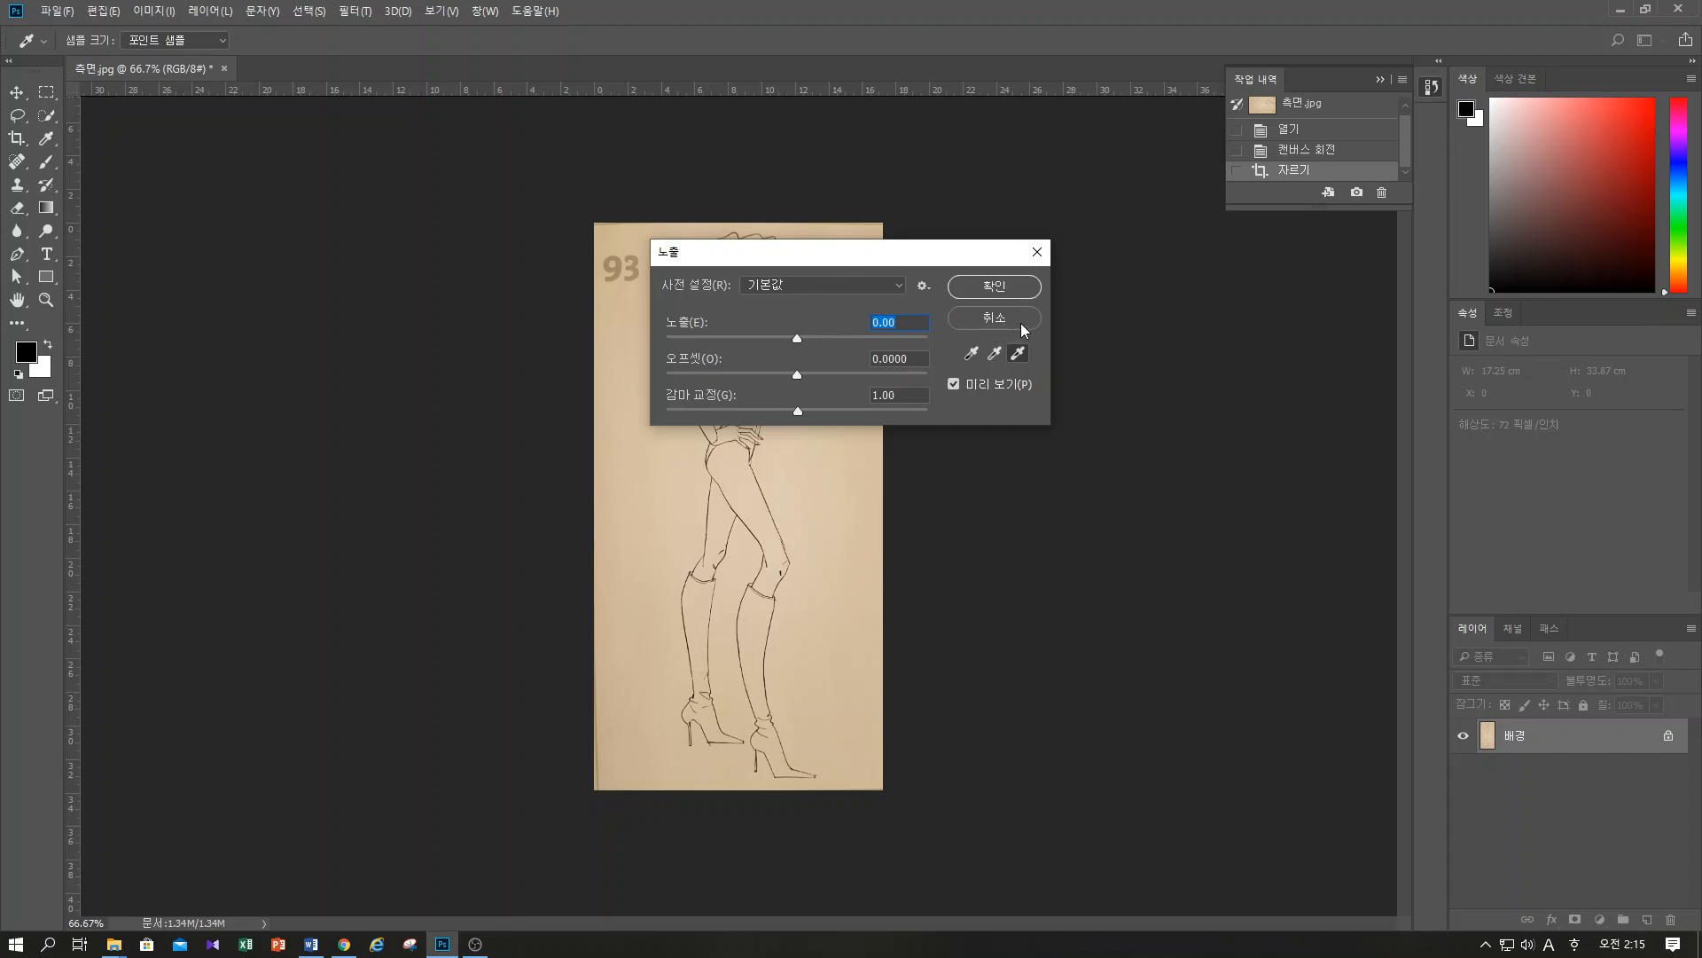
left_click(995, 318)
Open Curves and bend the RGB curve into an S with an upper point at input 162, output 181 and a lower point at input 120, output 87
left_click(156, 13)
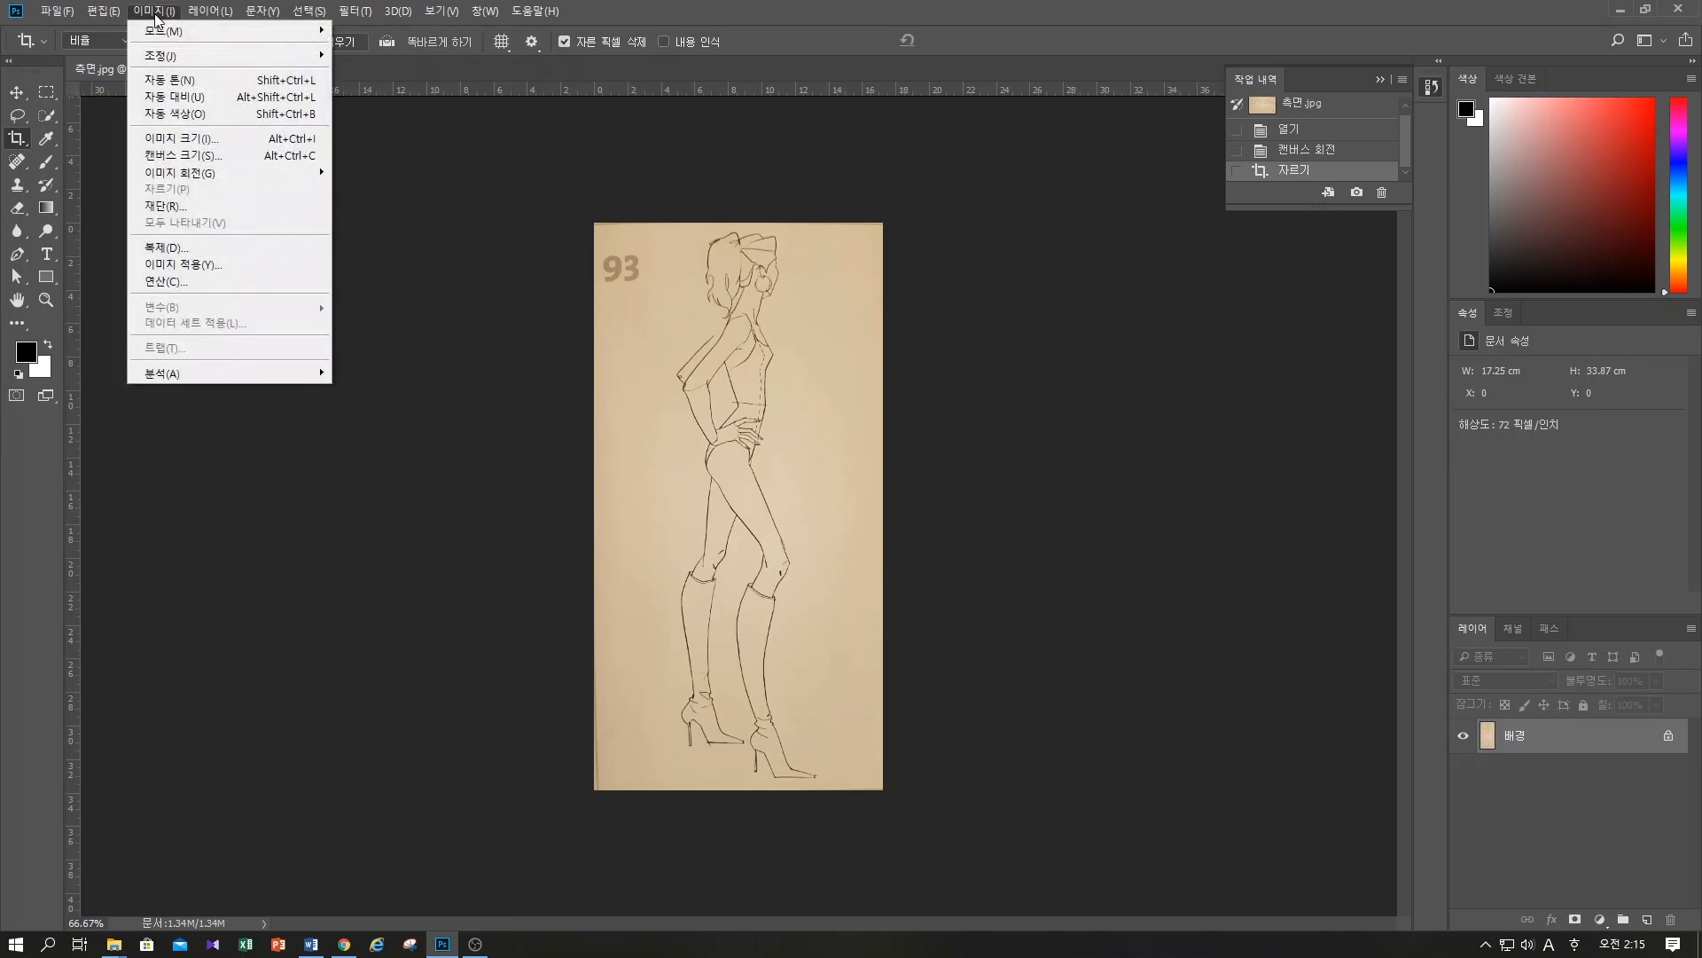
mouse_move(169, 56)
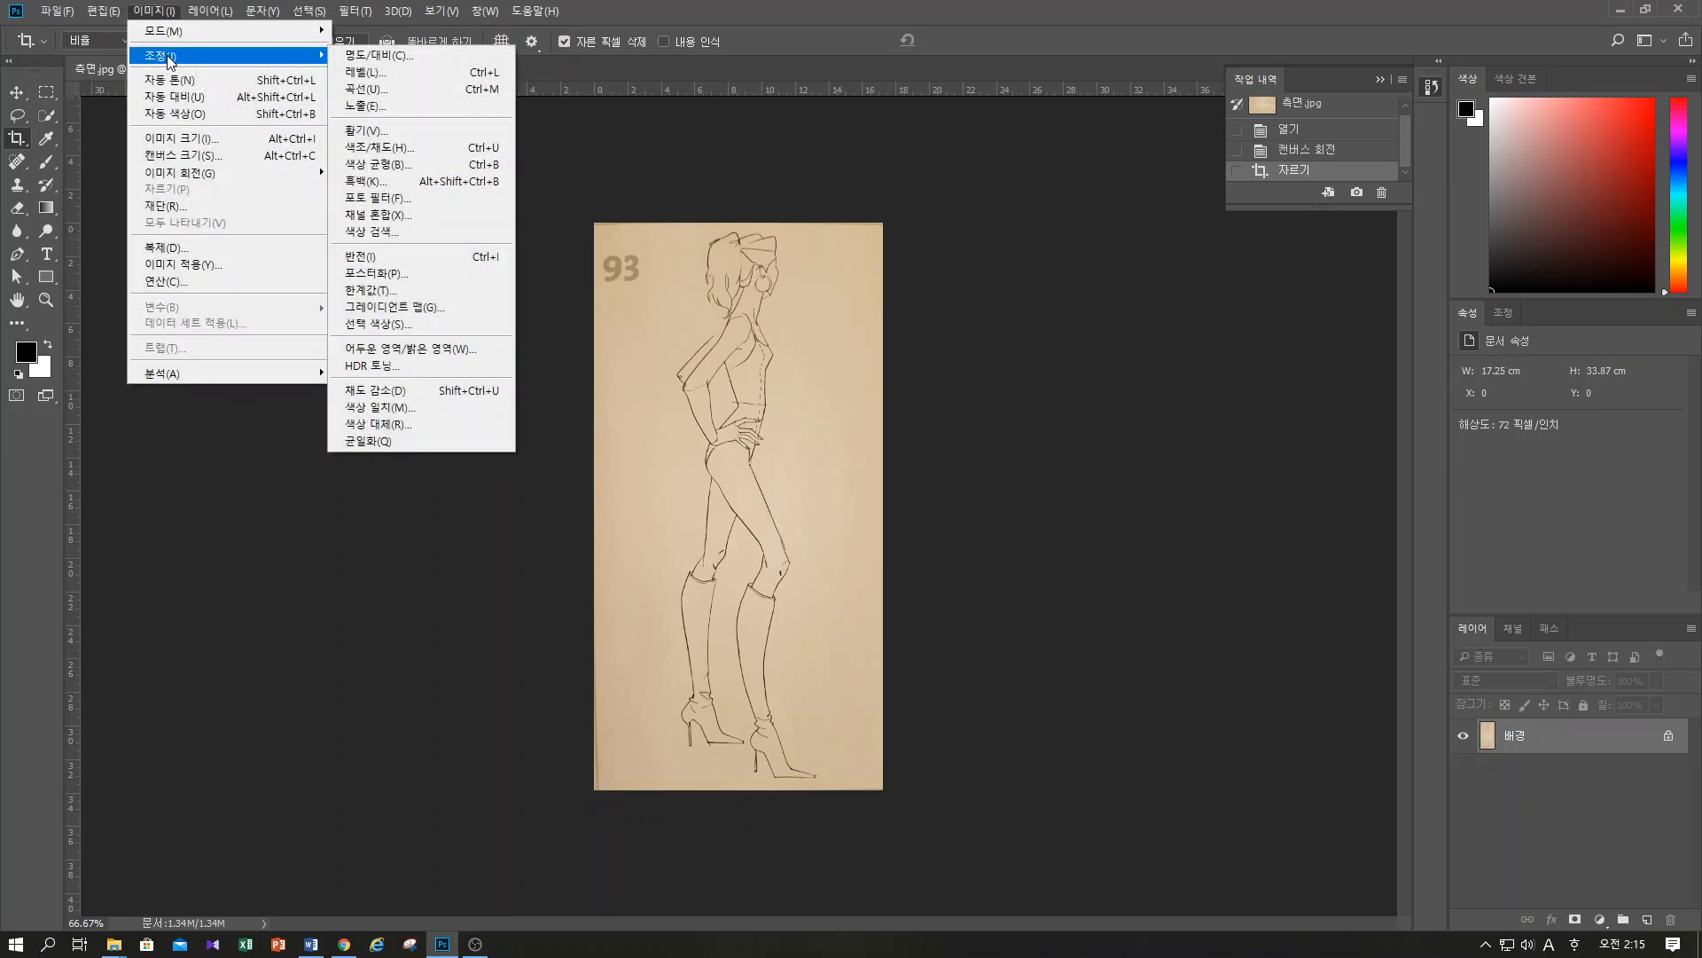
left_click(424, 92)
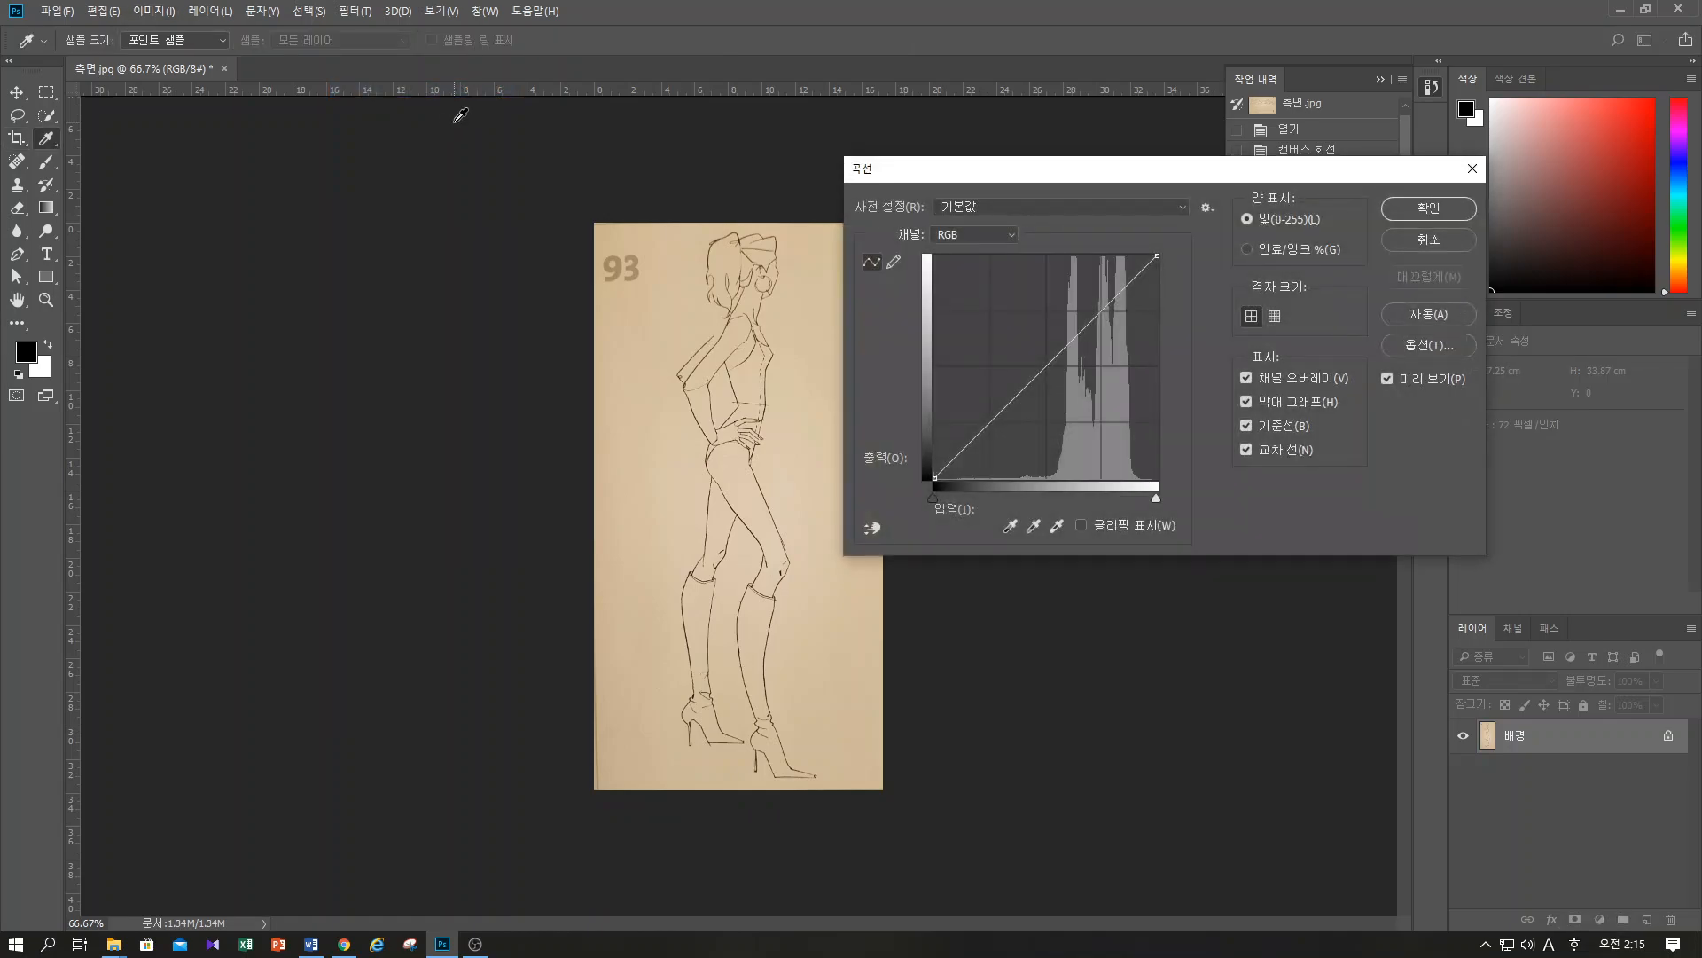
left_click_drag(1161, 176, 1220, 222)
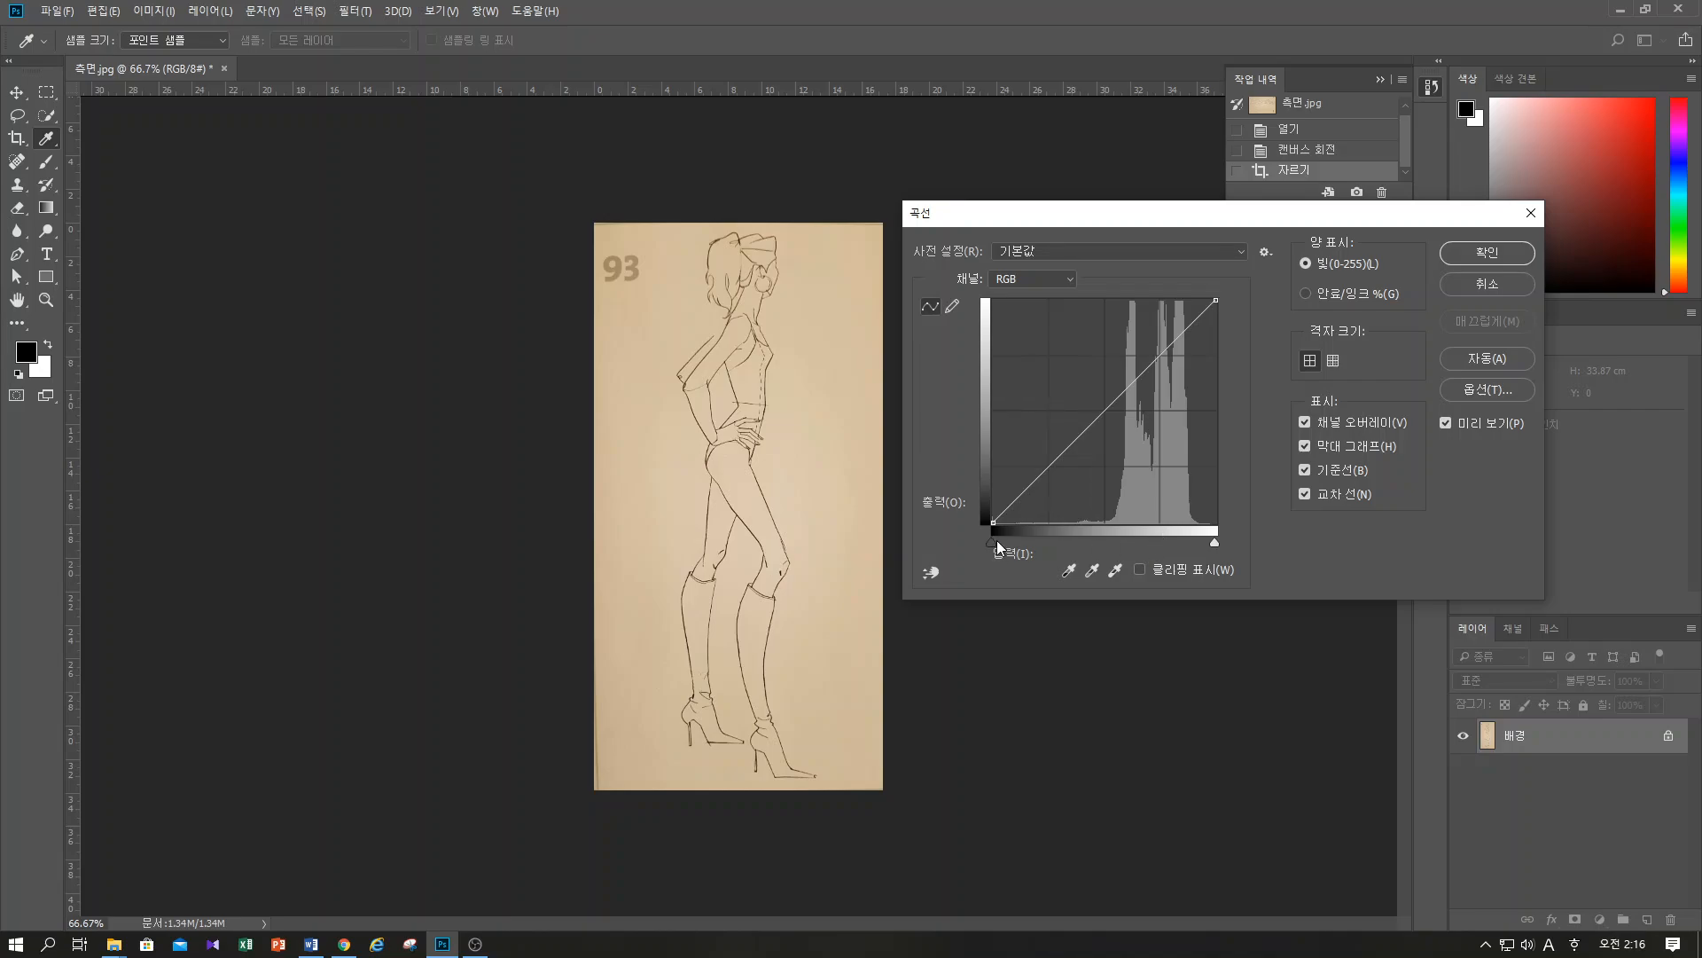
mouse_move(992, 543)
left_mouse_down()
mouse_move(1128, 535)
mouse_move(969, 529)
left_mouse_up()
mouse_move(1216, 543)
left_mouse_down()
mouse_move(1117, 539)
mouse_move(1240, 544)
left_mouse_up()
left_click_drag(1088, 425, 1134, 365)
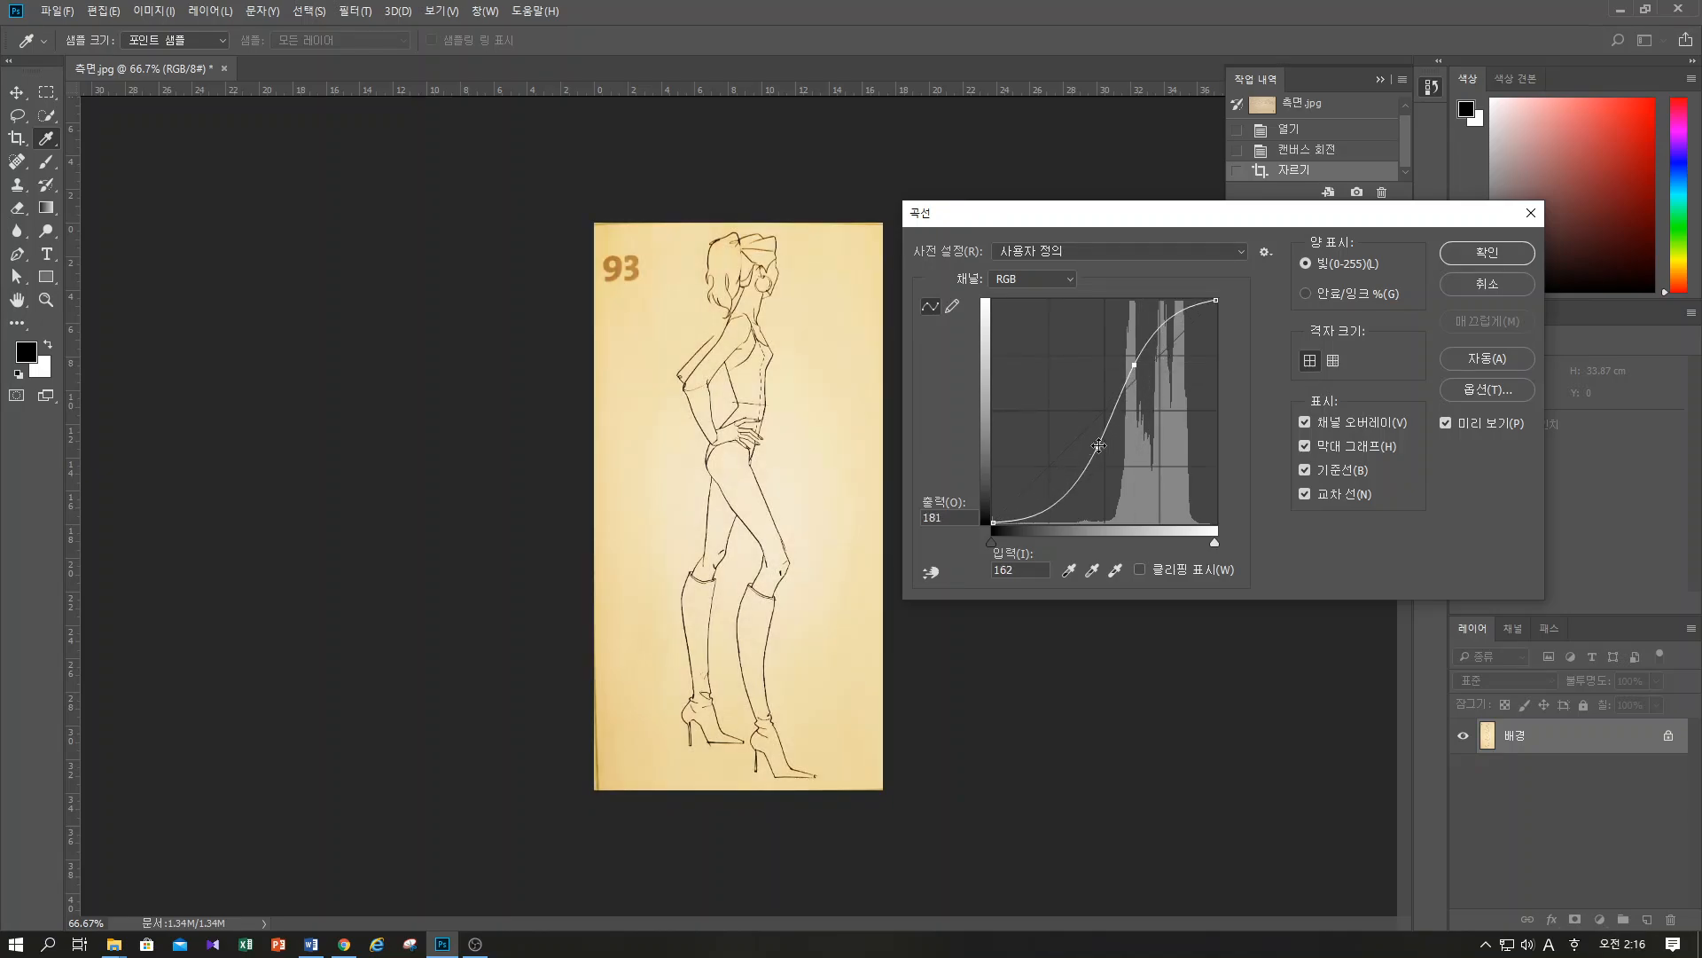
Lighten the paper in Curves with points at input 128, output 193 and input 87, output 100 and a lower white point, and apply the adjustment
left_click_drag(1216, 545, 1132, 543)
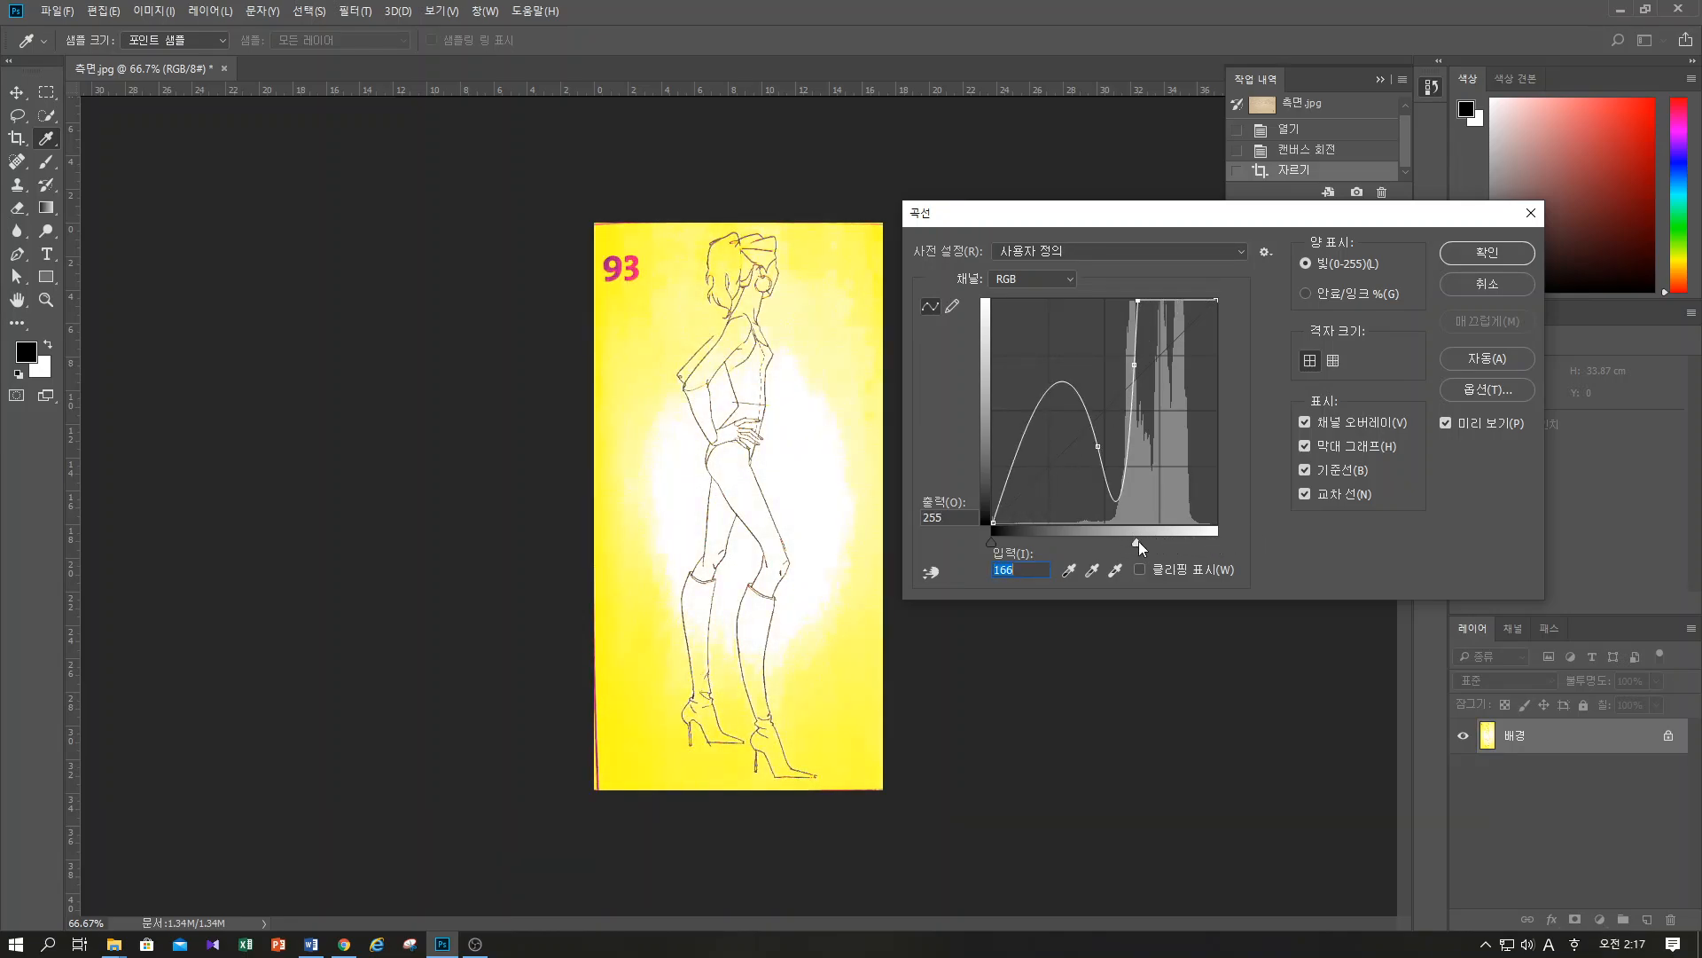
key("ctrl+z")
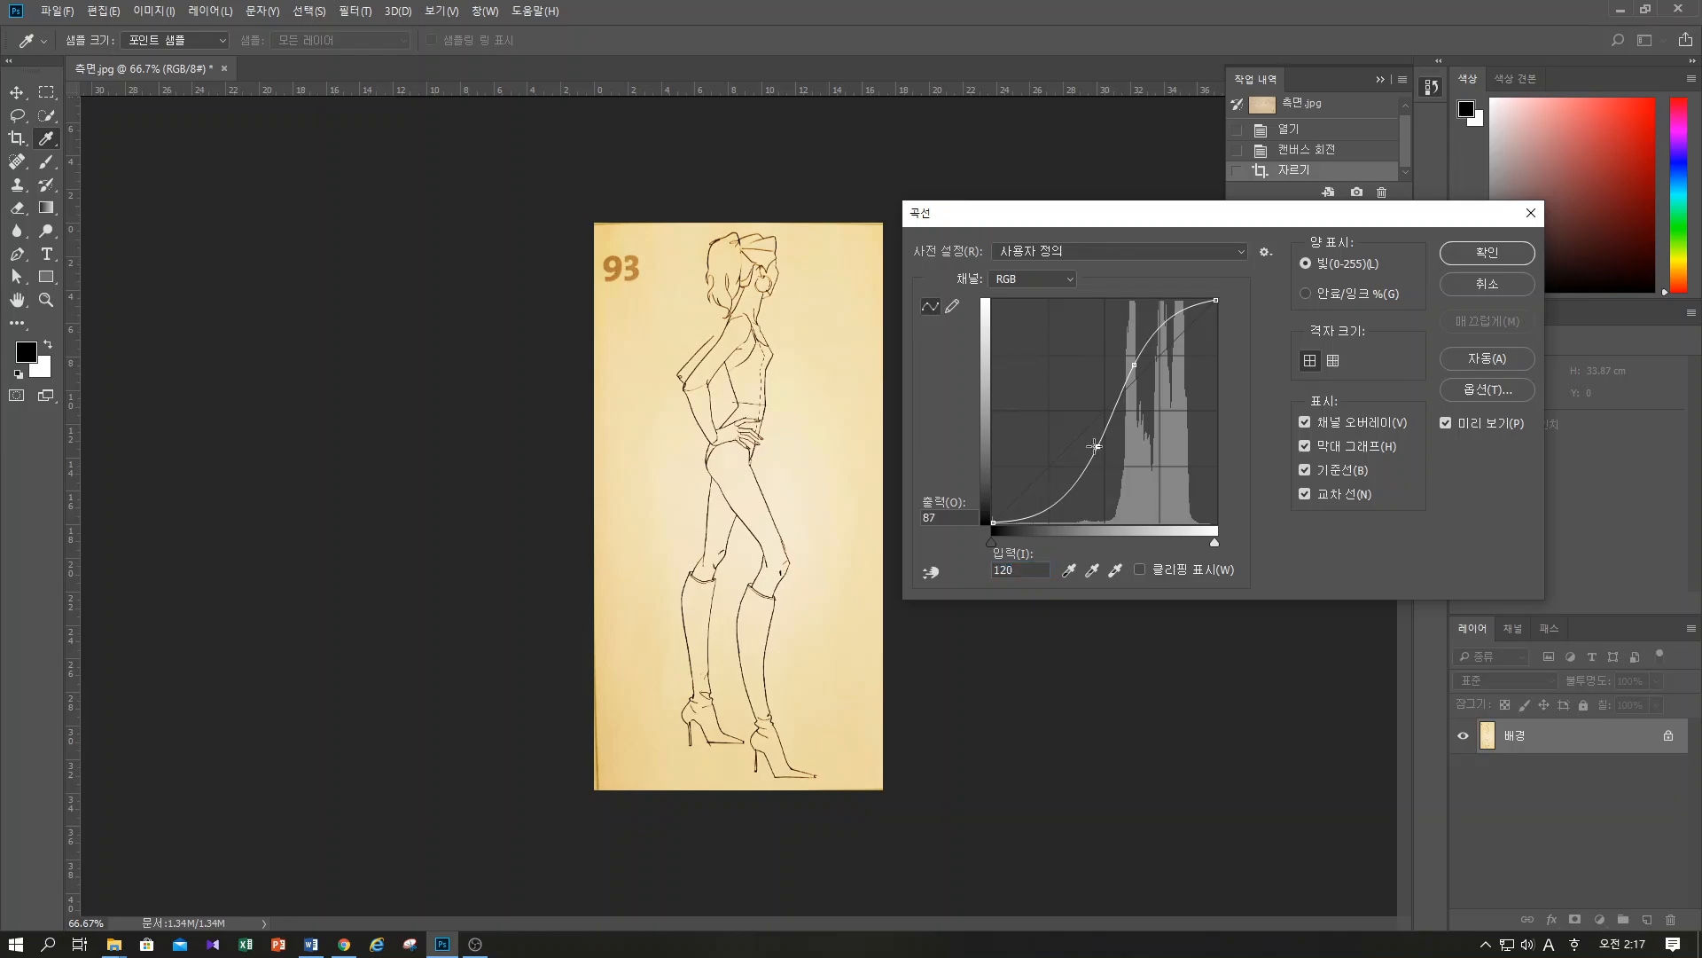
left_click_drag(1098, 447, 1065, 424)
left_click_drag(1214, 541, 1167, 541)
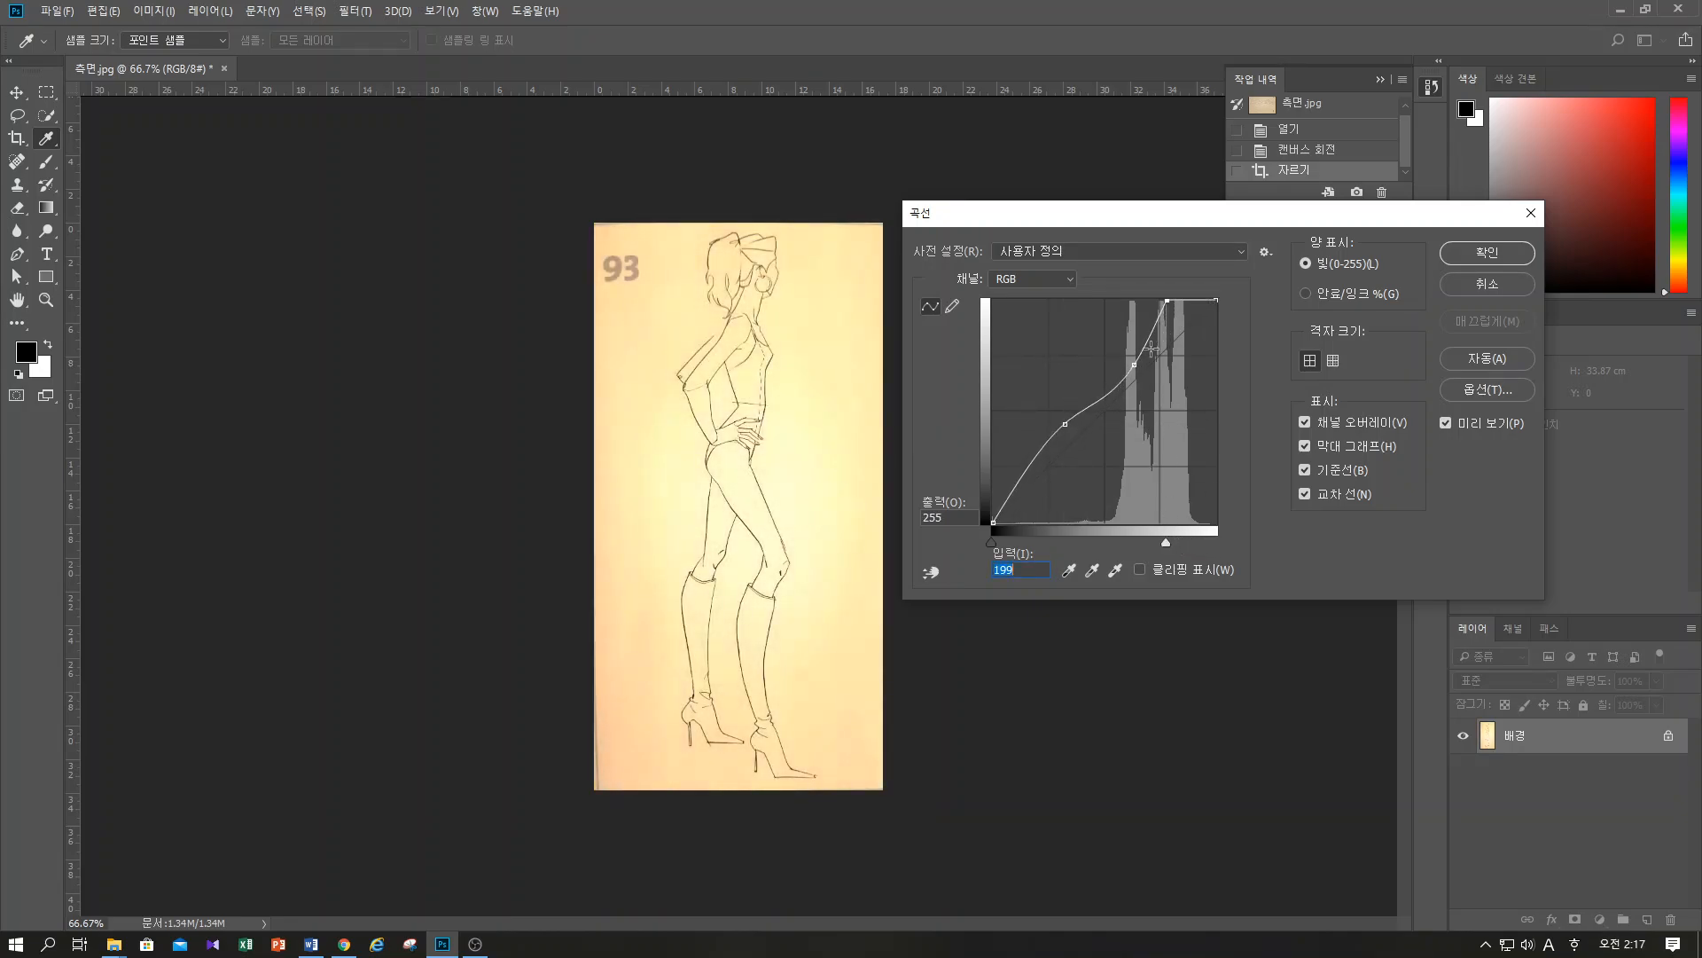
mouse_move(1134, 364)
left_mouse_down()
mouse_move(1098, 344)
mouse_move(1106, 356)
left_mouse_up()
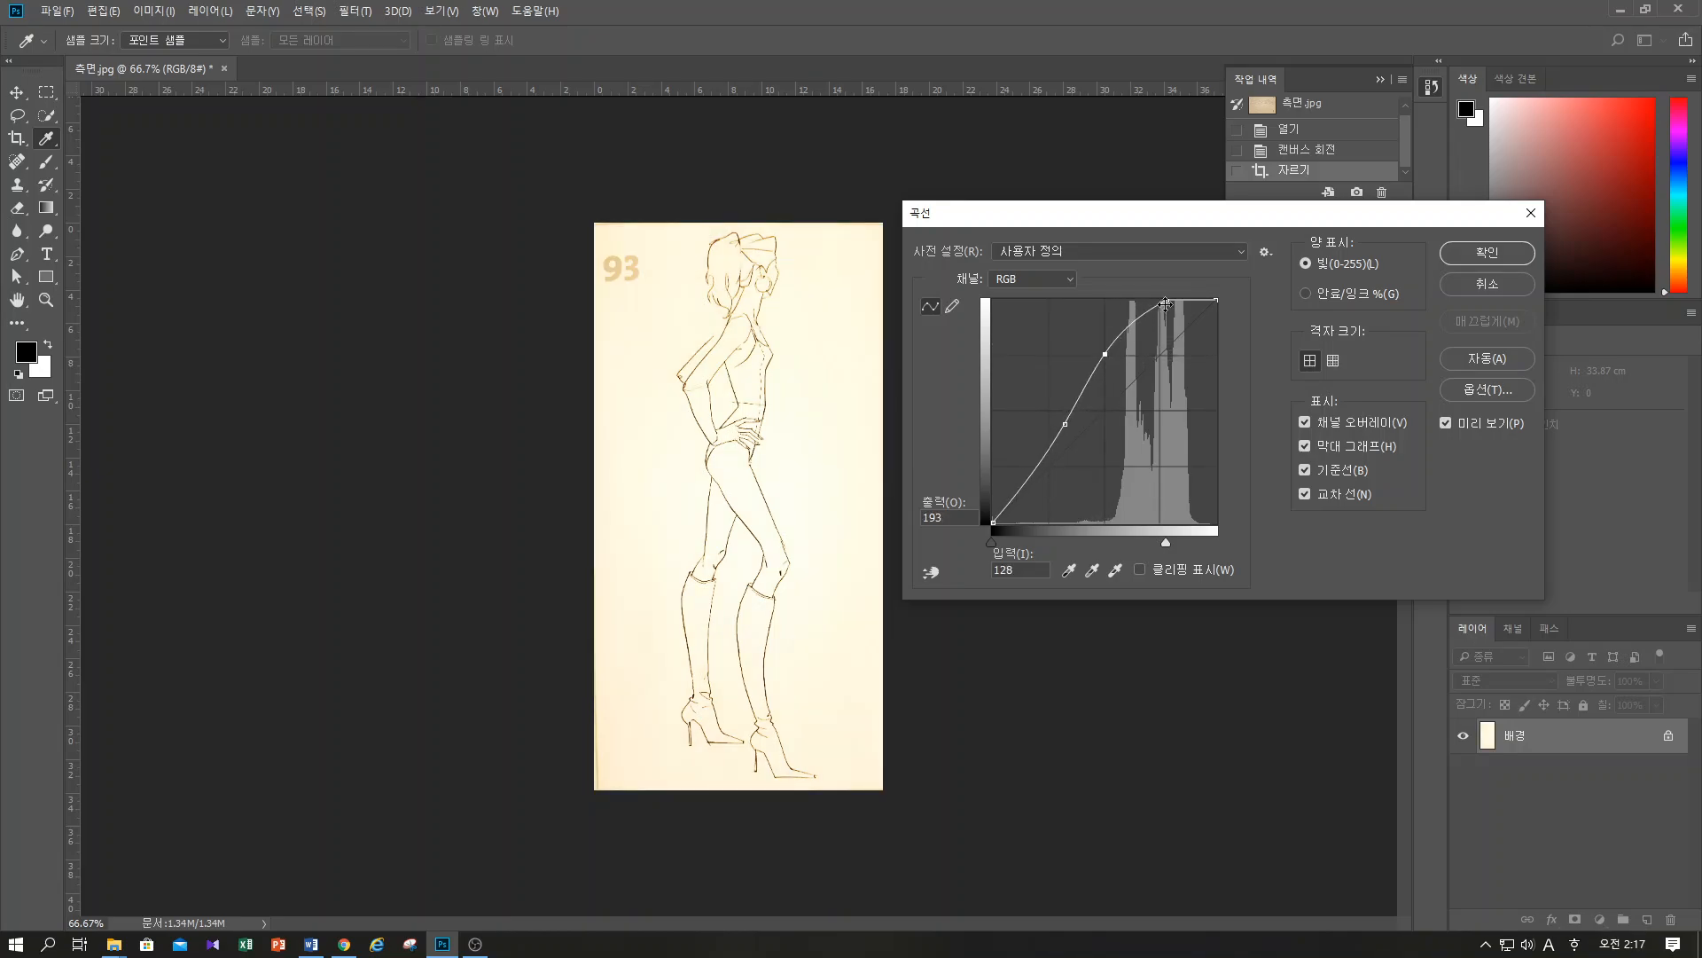
left_click_drag(1167, 301, 1171, 301)
left_click_drag(1062, 422, 1071, 435)
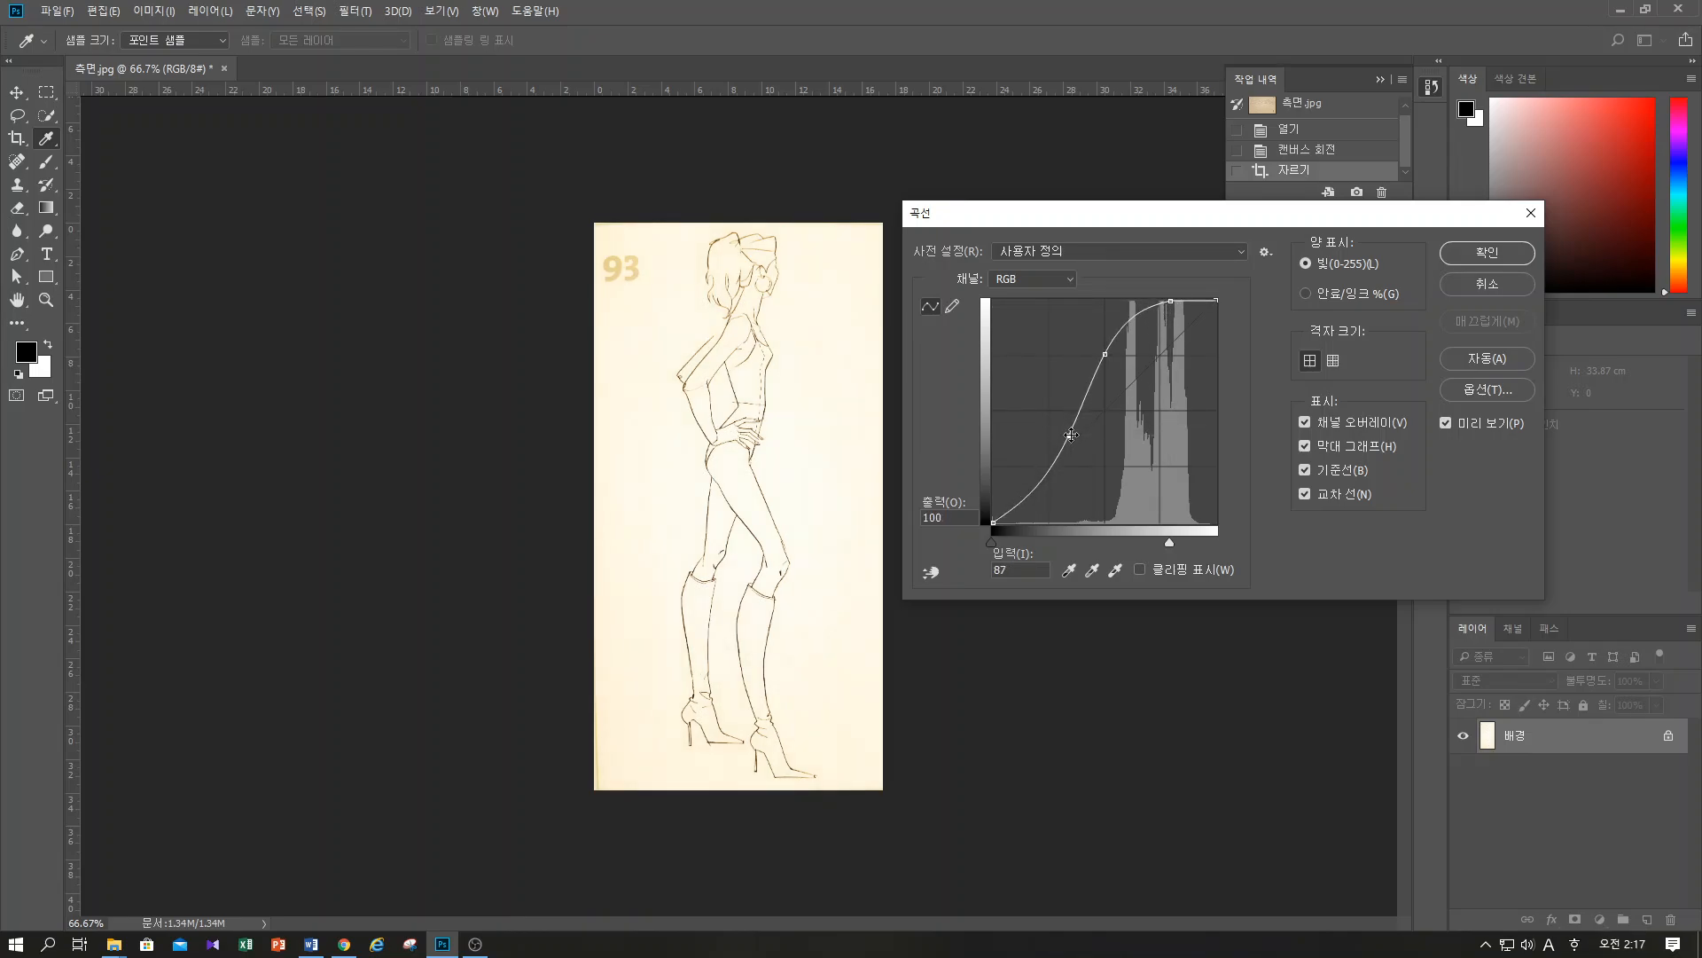
left_click_drag(1168, 541, 1165, 539)
left_click_drag(1165, 545, 1179, 541)
left_click(1497, 252)
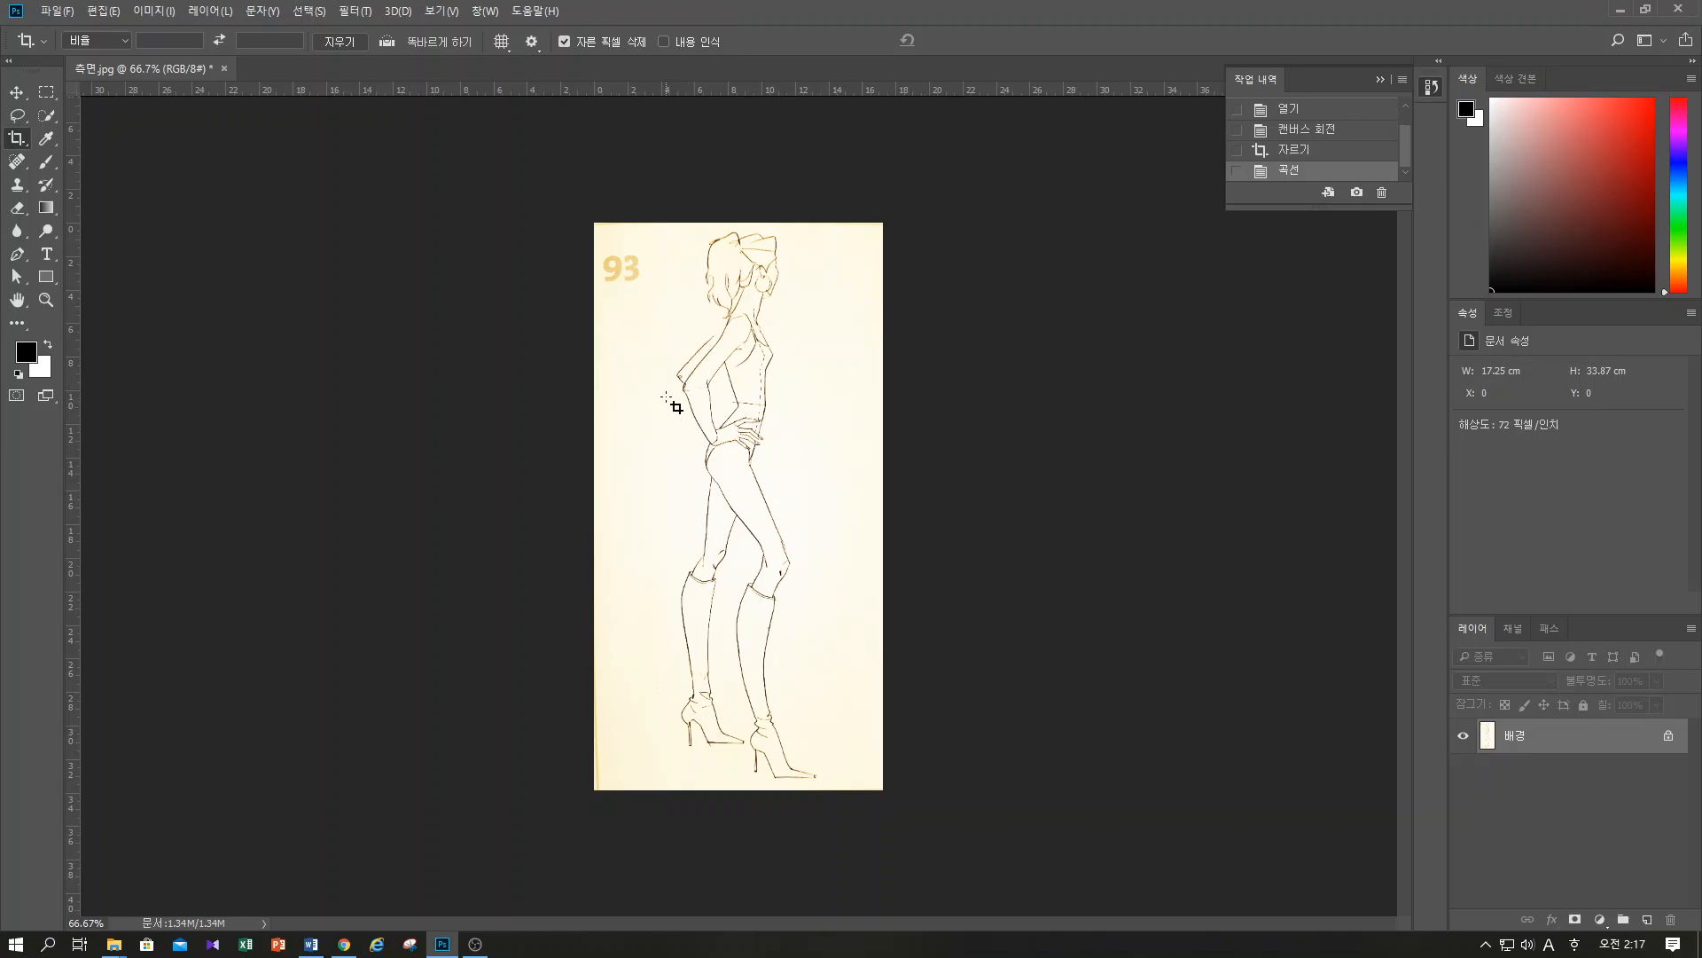
Enlarge the figure's upper body to 200% and open the brush presets of the Clone Stamp tool
scroll(708, 396, "up", 2)
left_click_drag(753, 338, 735, 577)
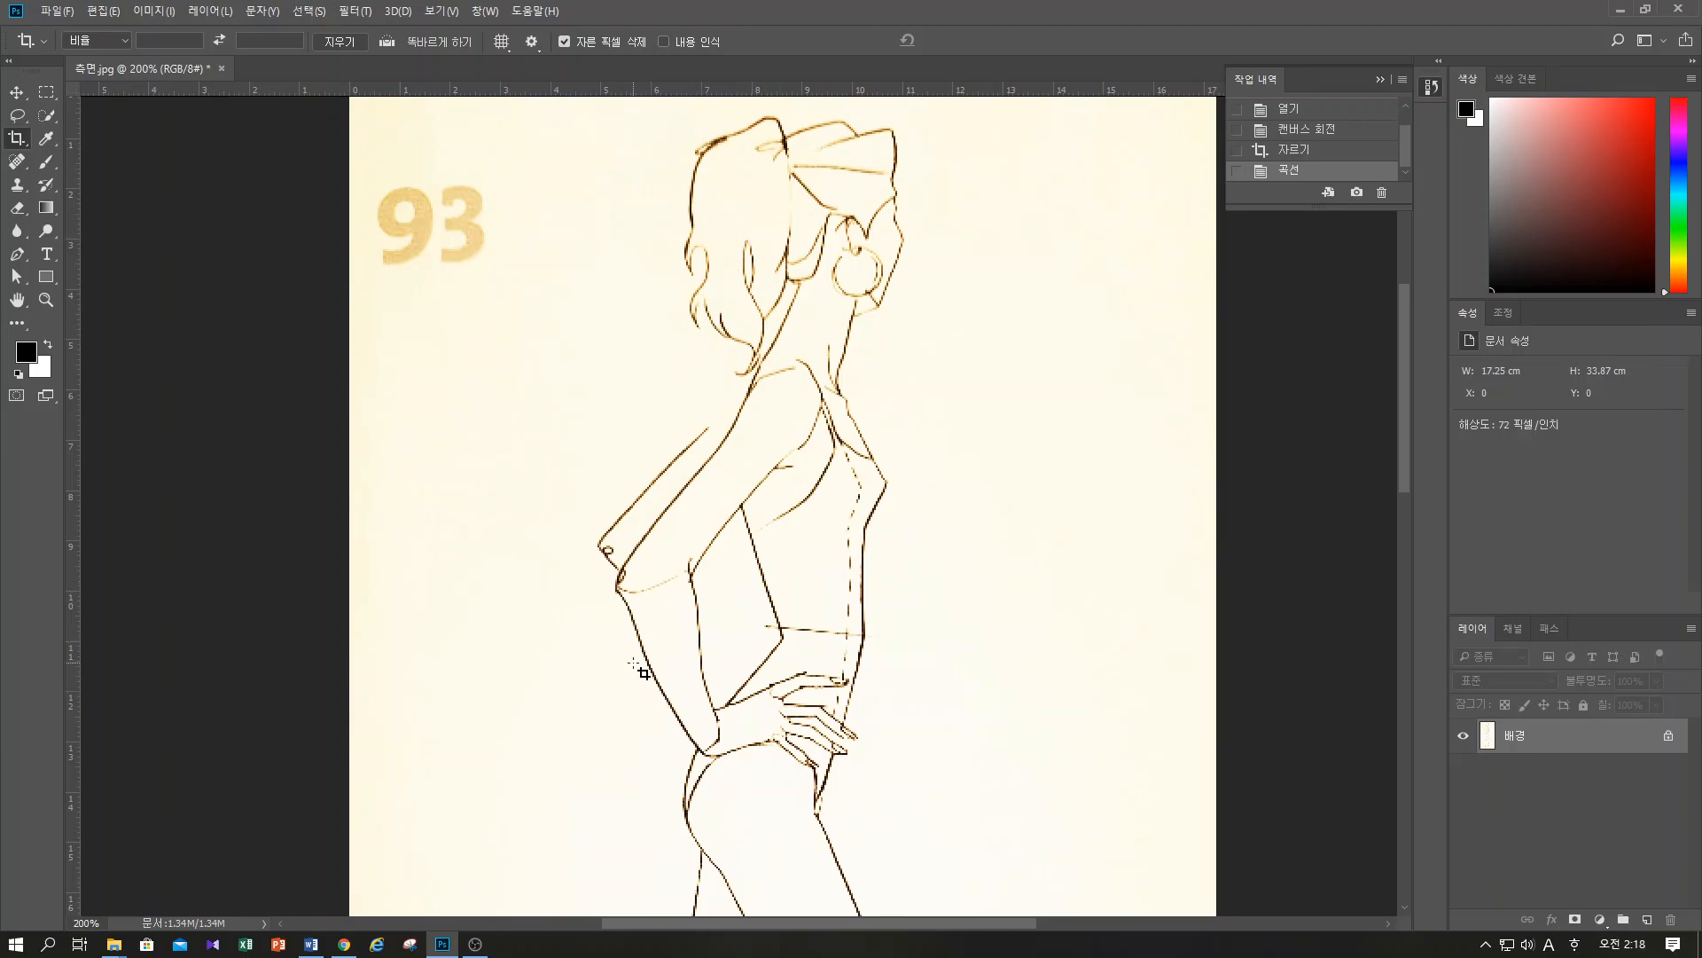
left_click(17, 184)
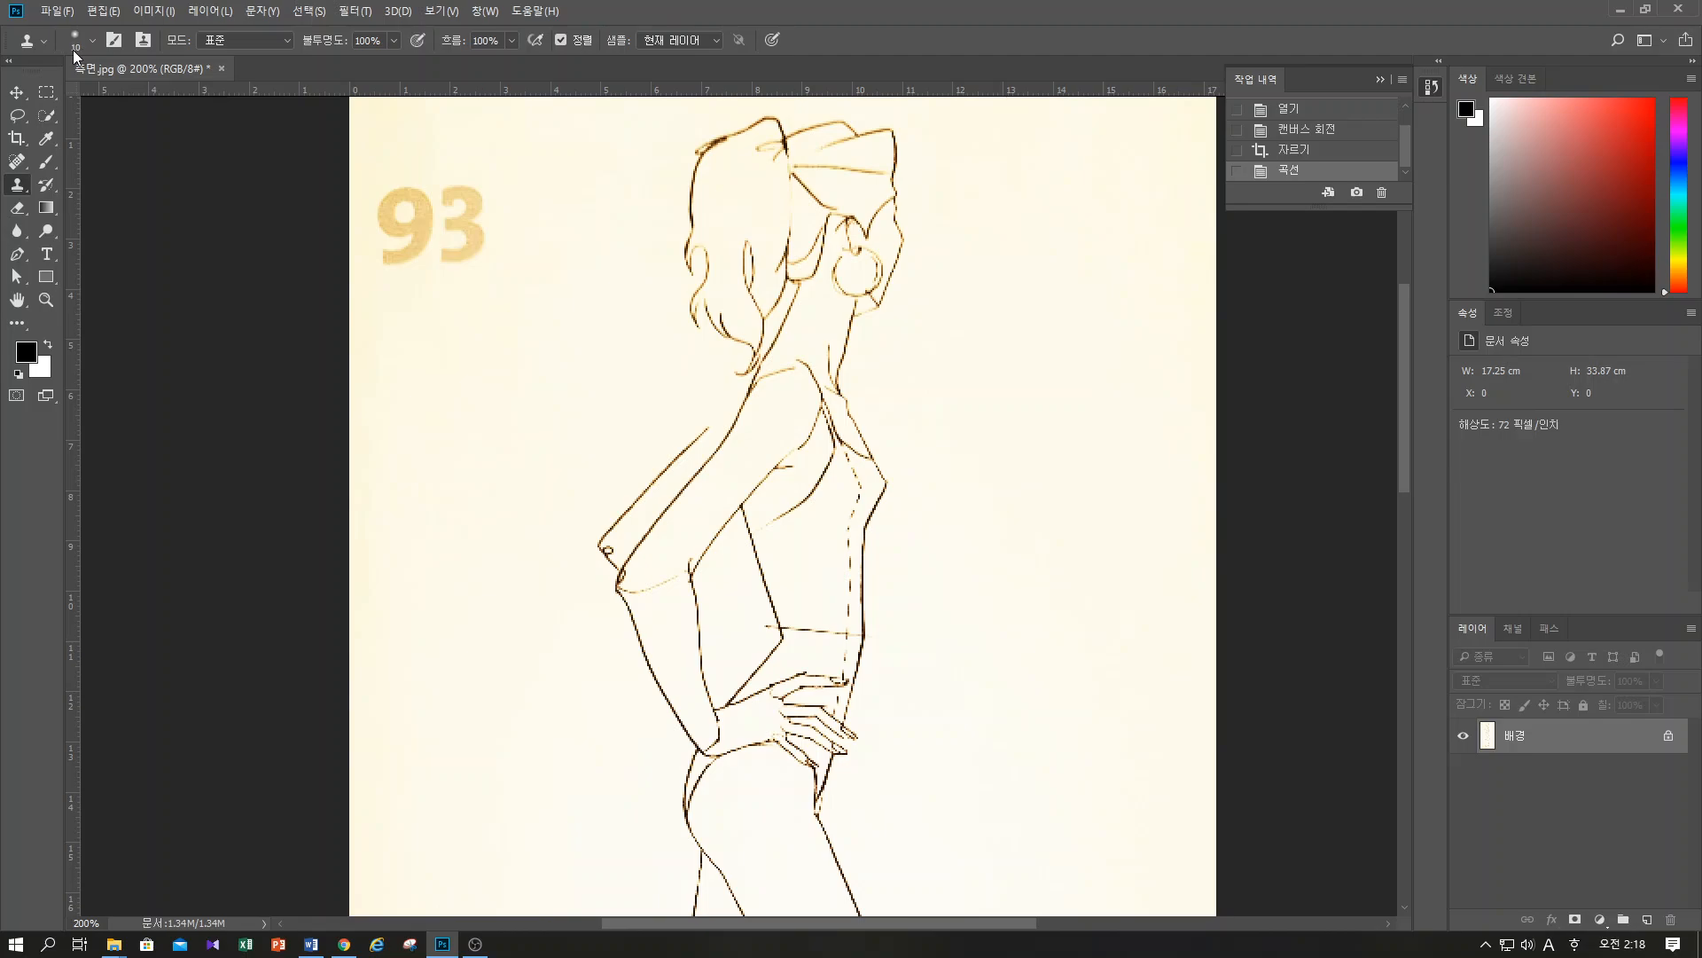
left_click(93, 41)
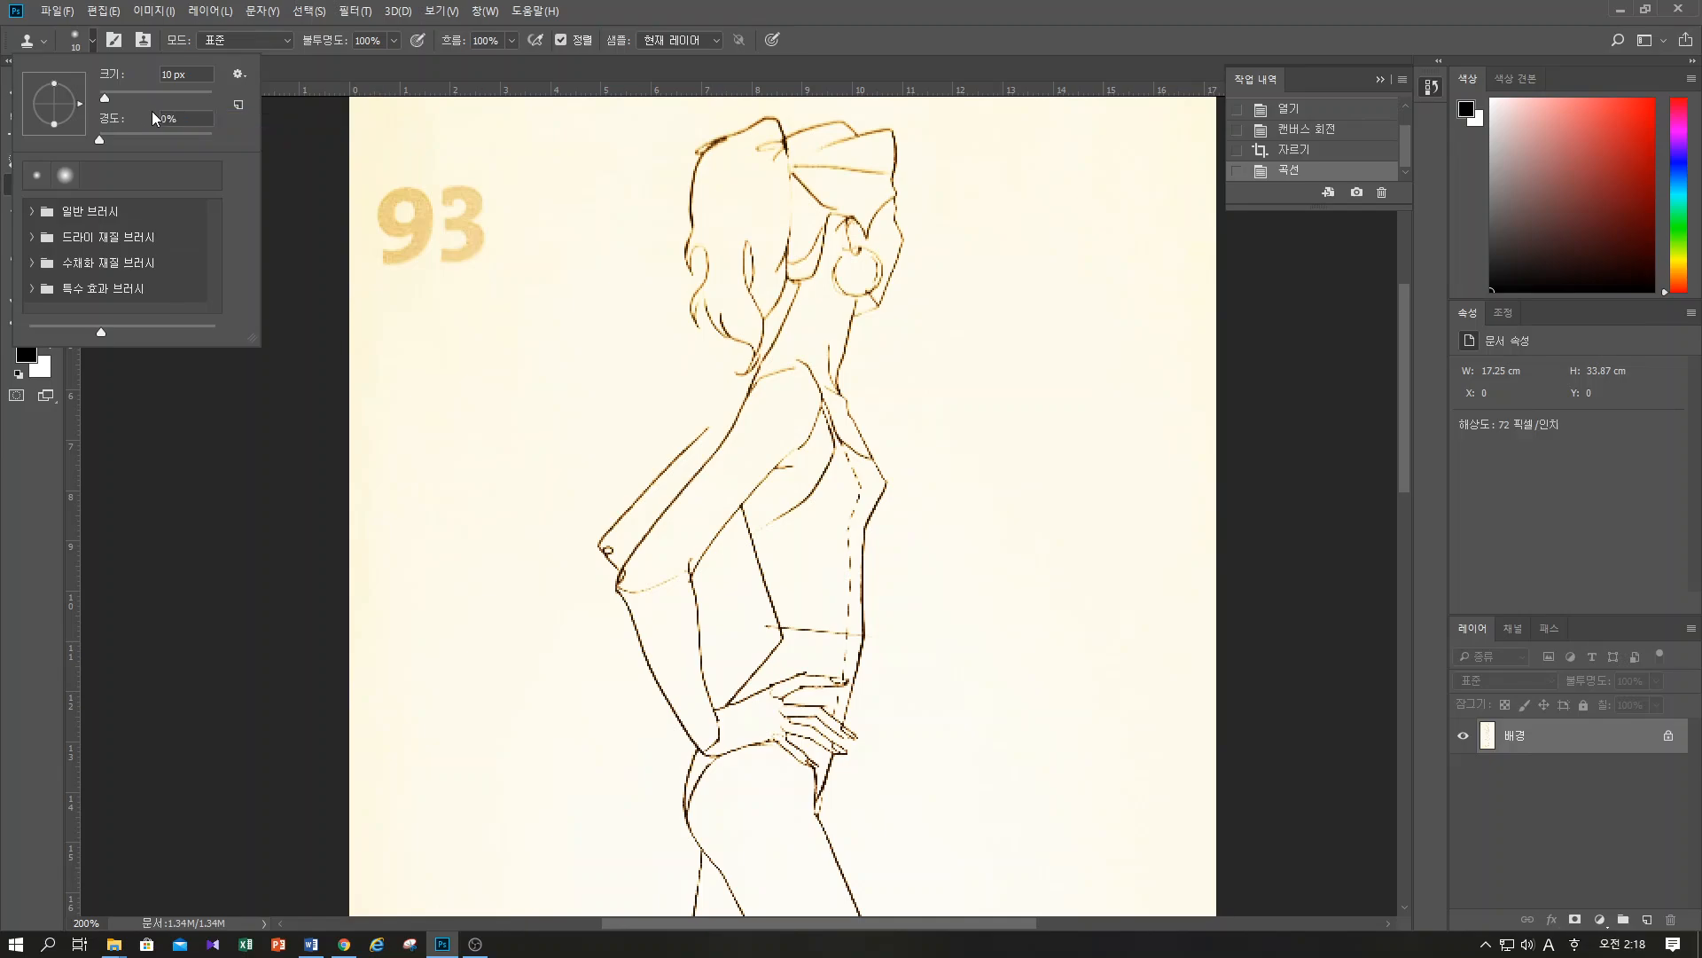
left_click(67, 181)
key("b")
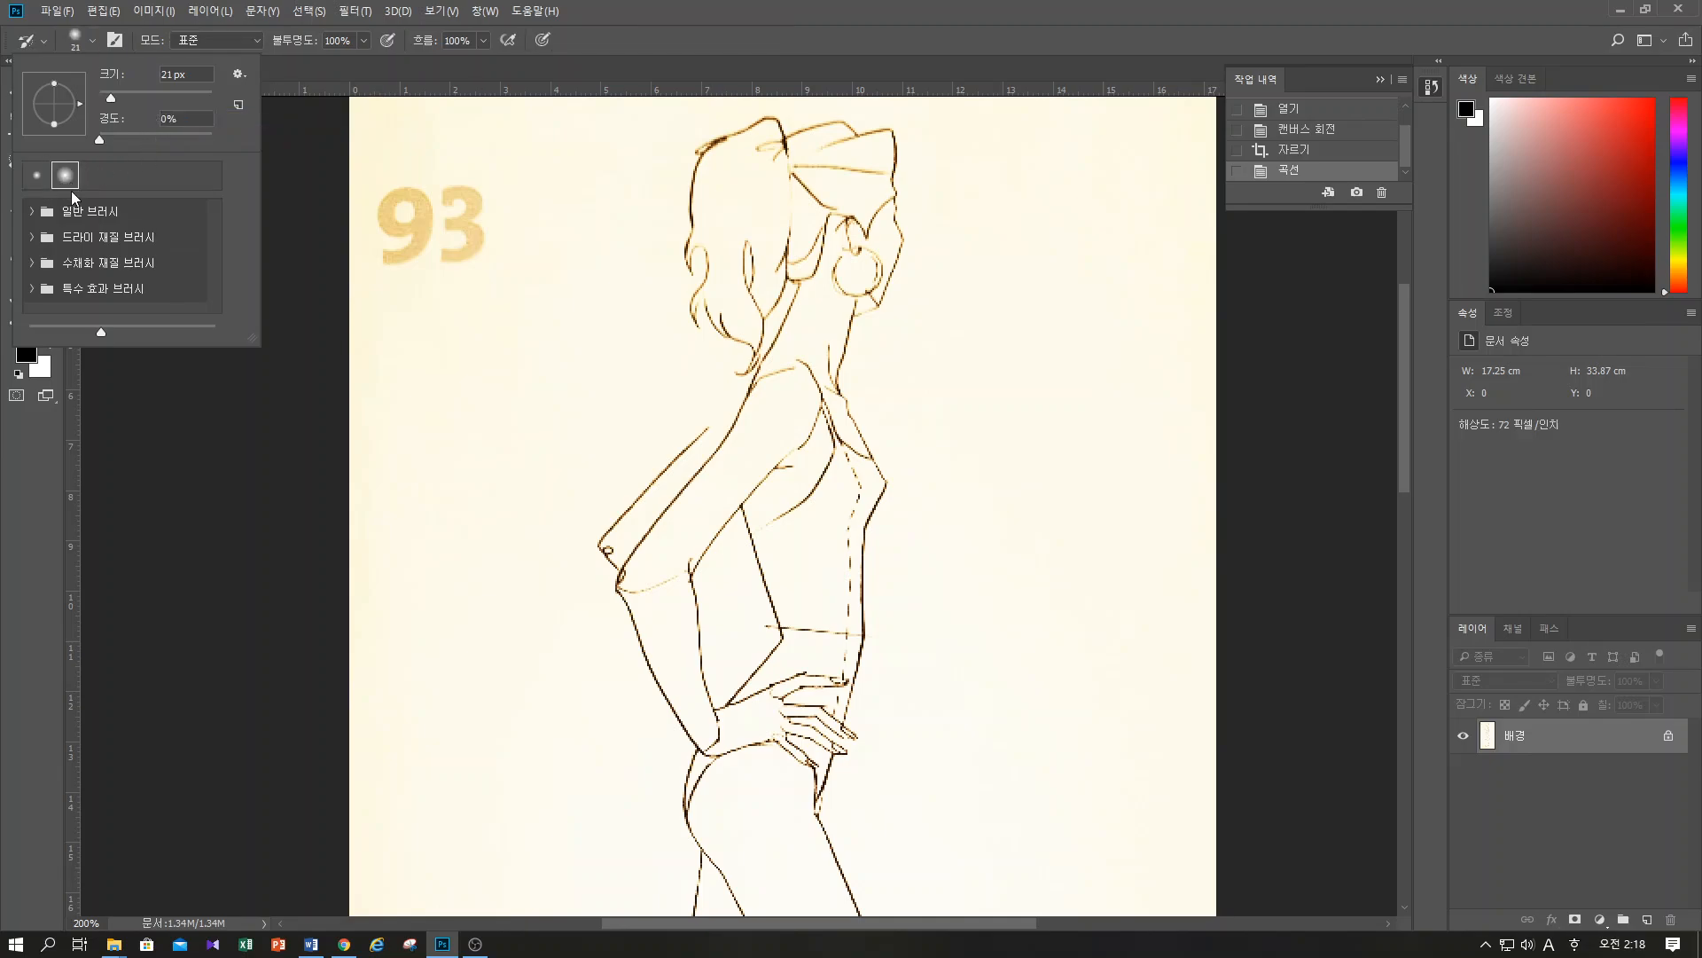
double_click(74, 238)
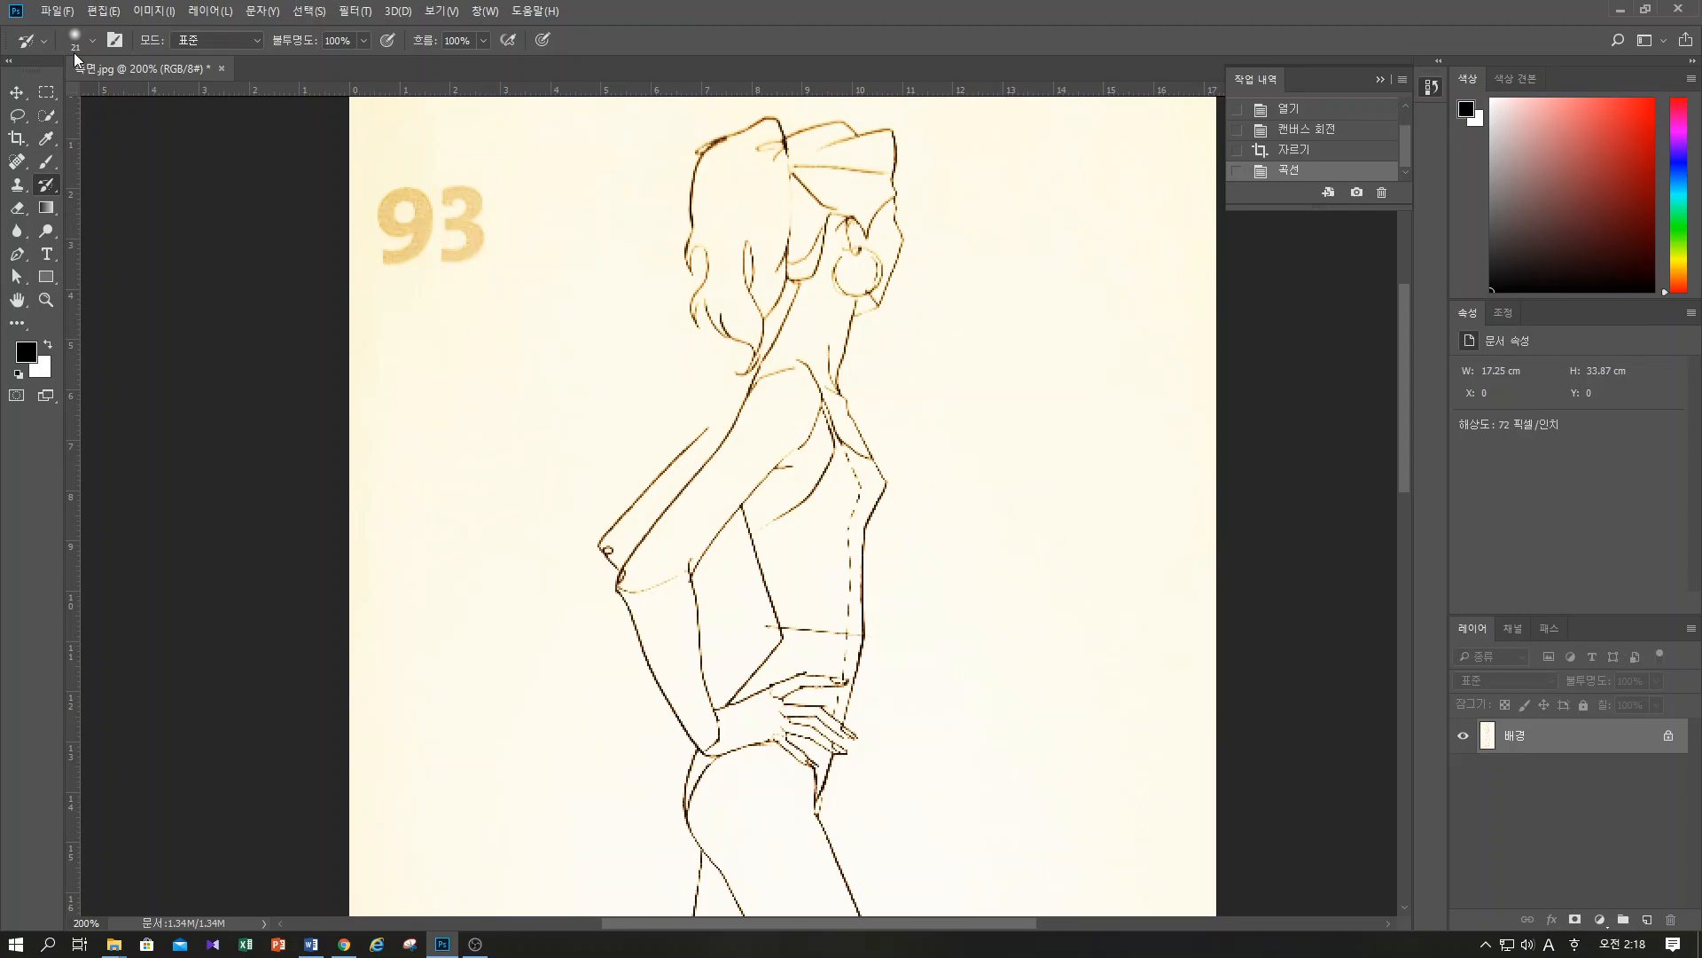
left_click(93, 41)
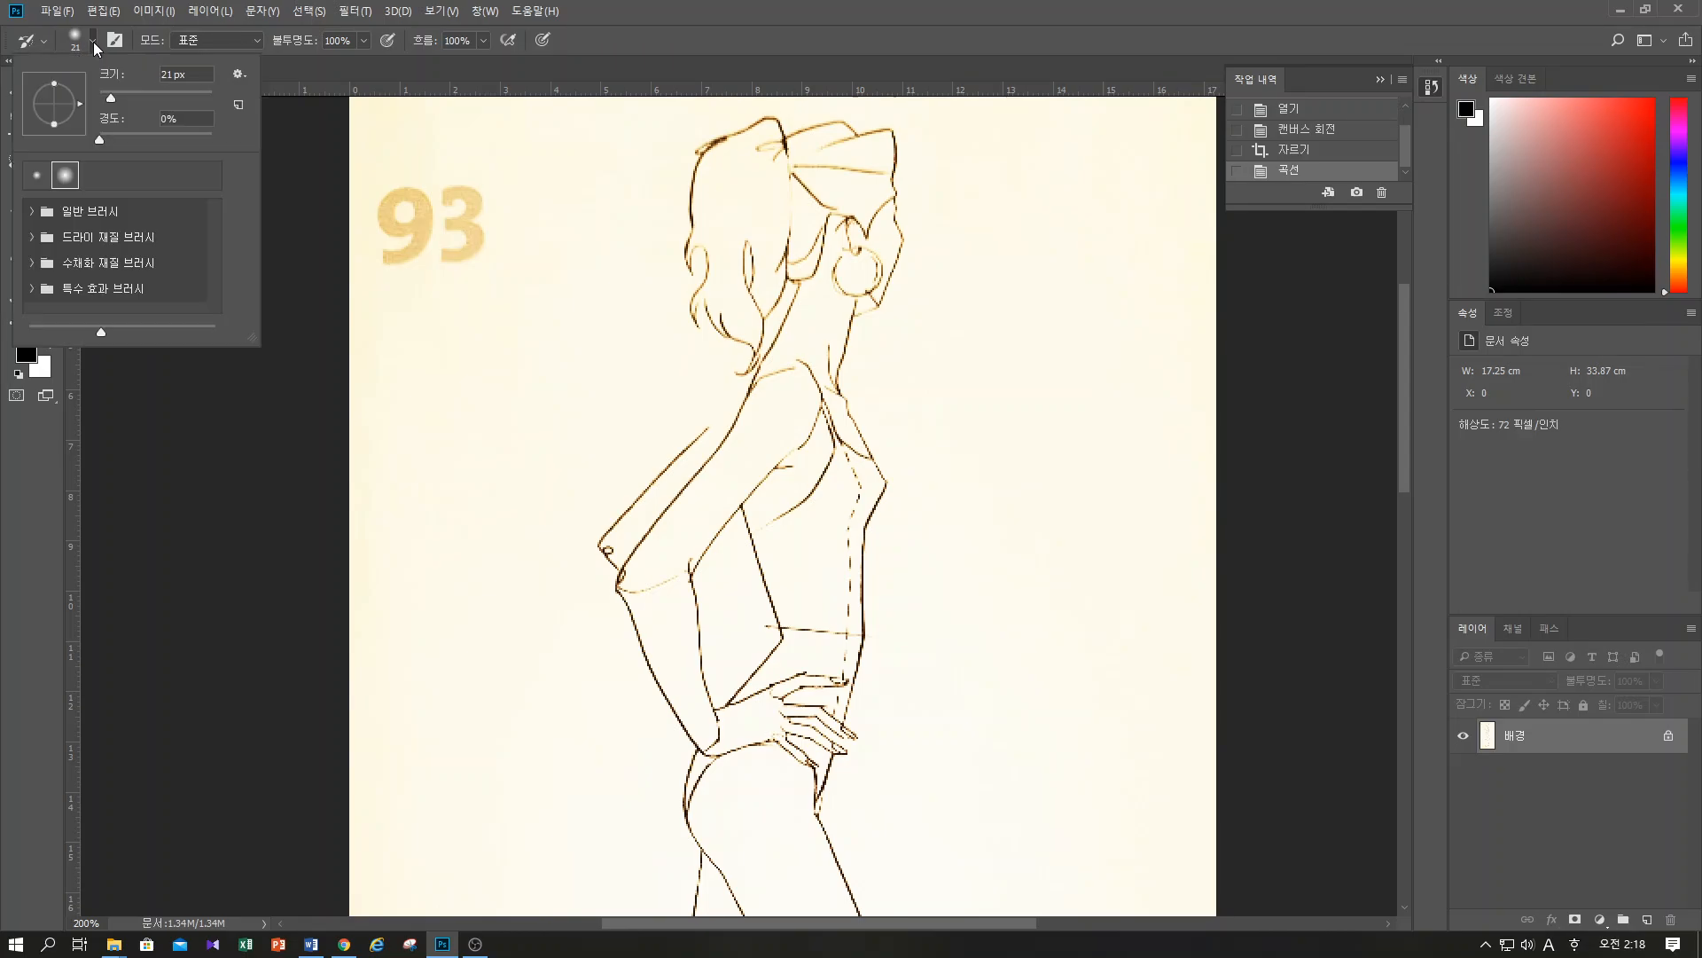
left_click(32, 211)
left_click(111, 286)
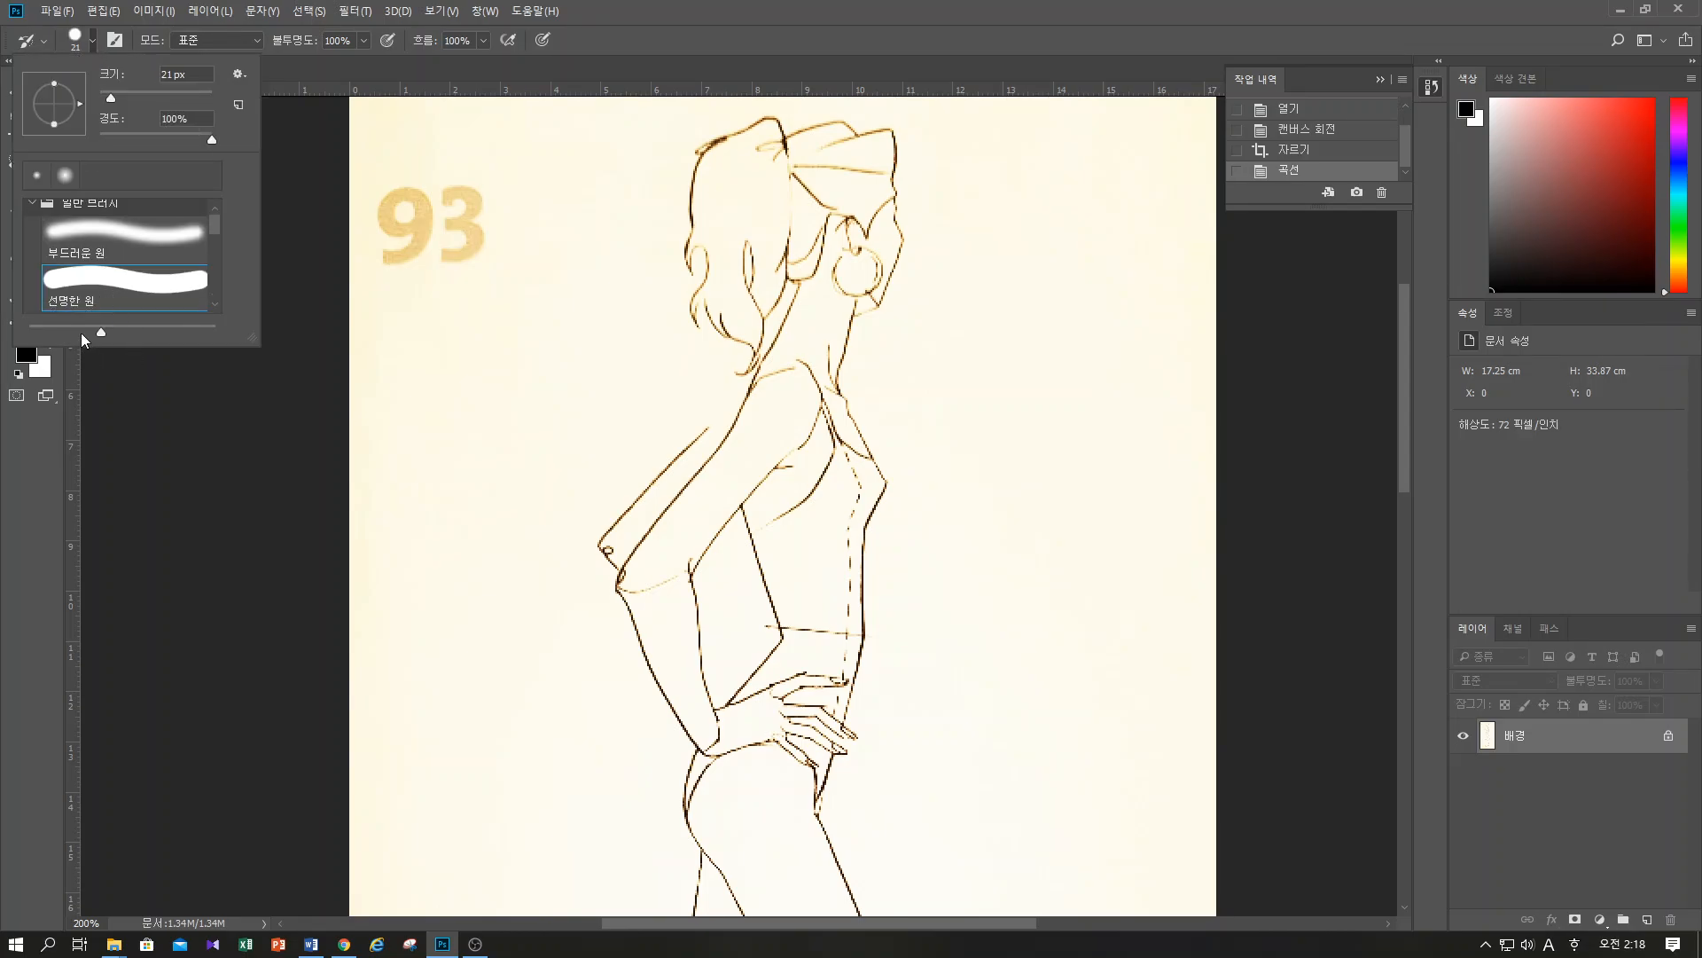
scroll(214, 226, "down", 1)
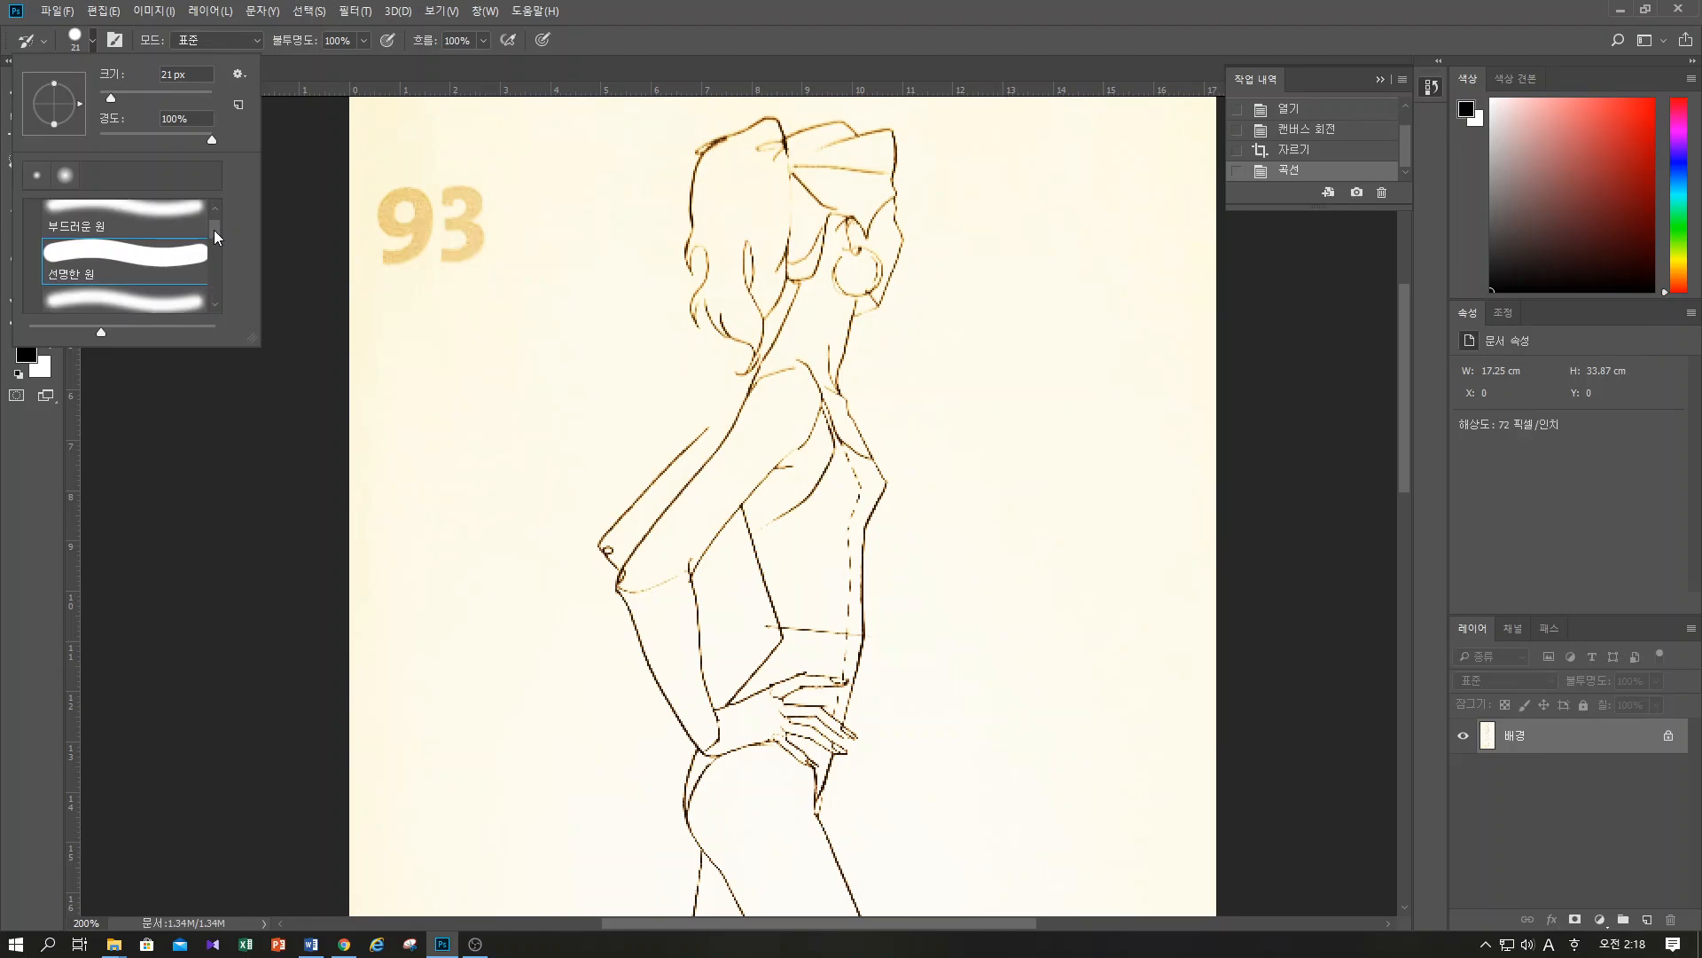
left_click(125, 282)
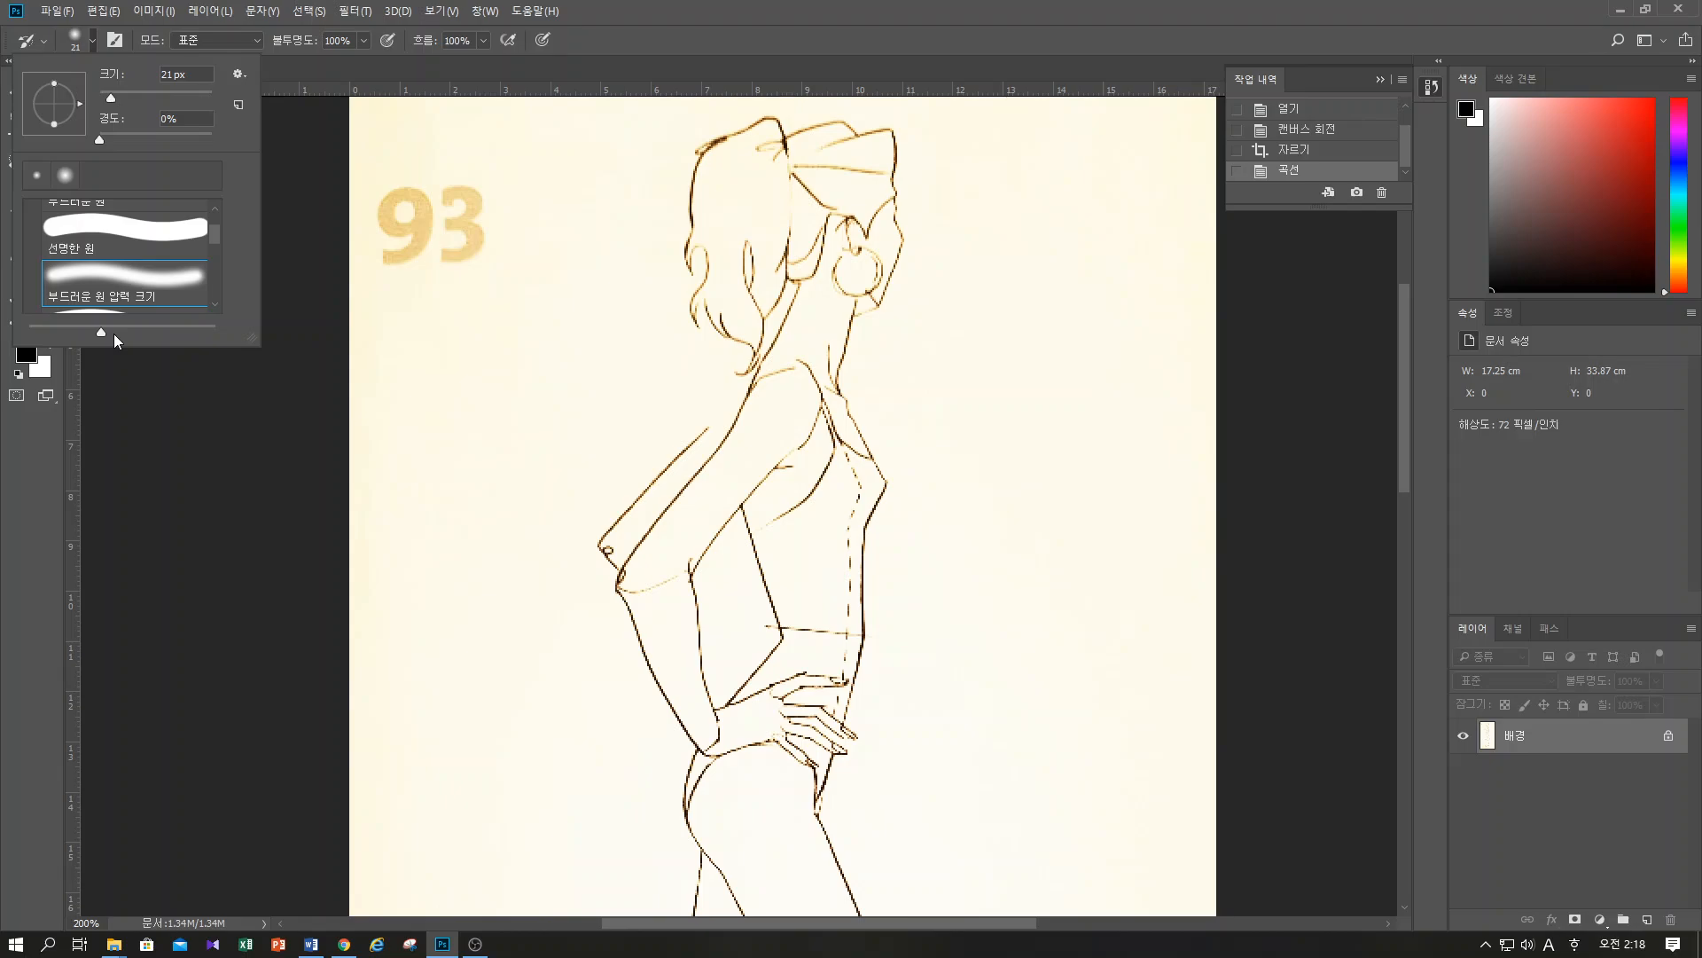
left_click(117, 234)
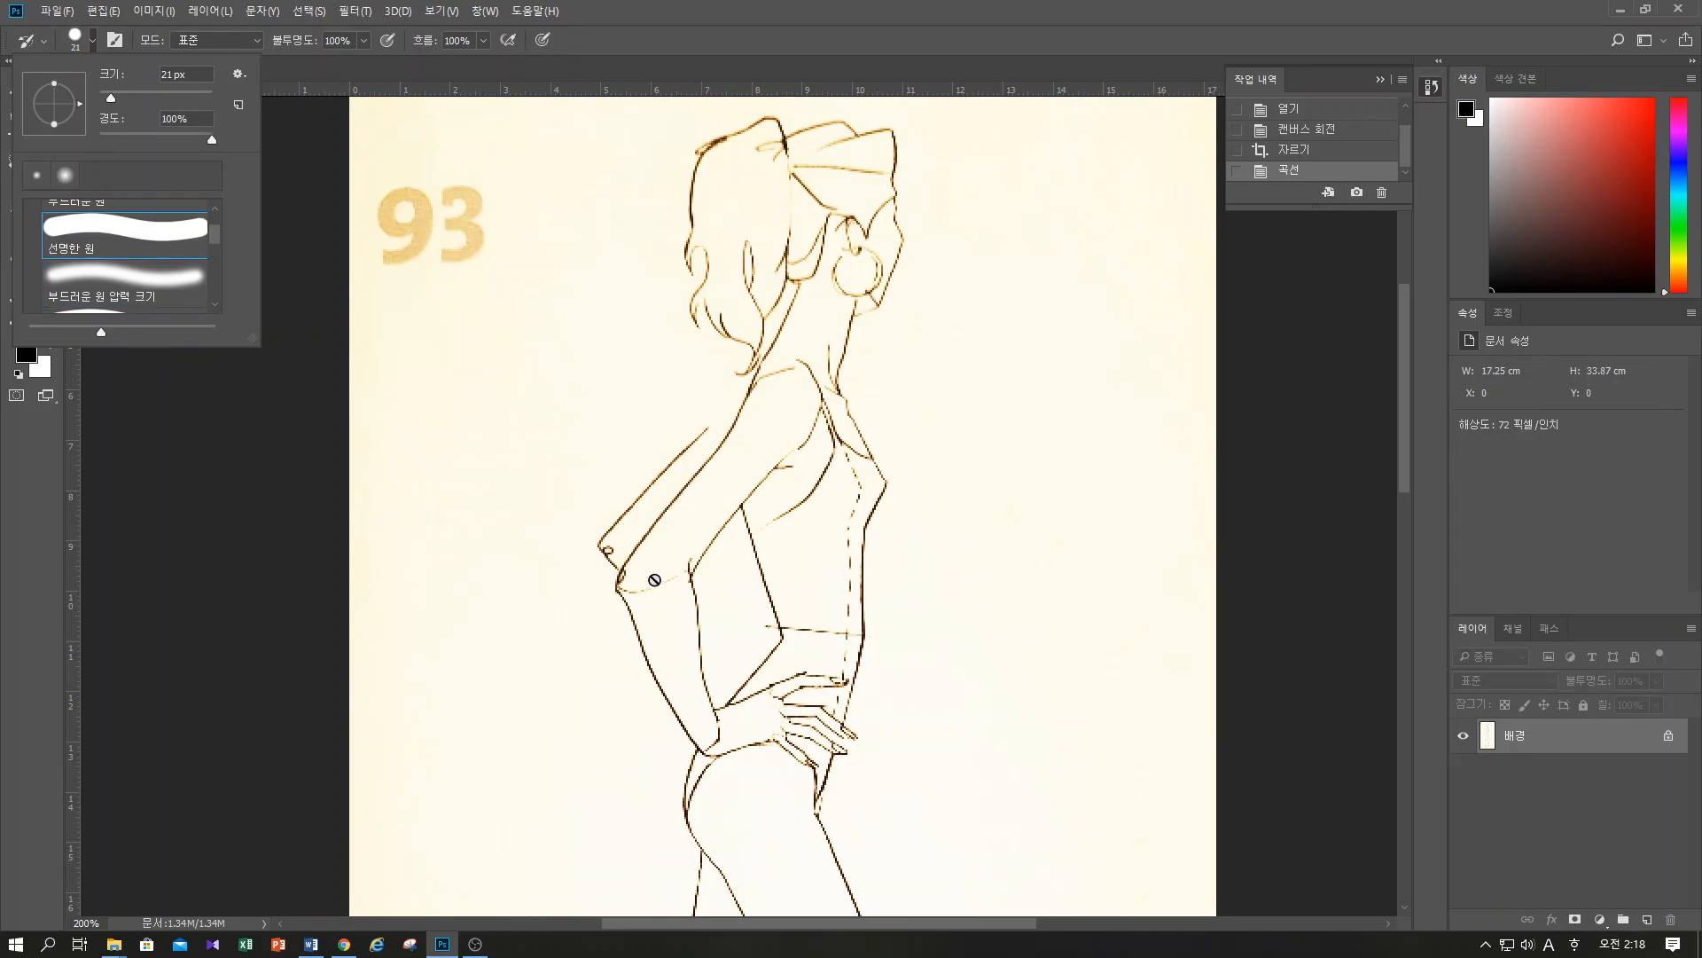
left_click_drag(136, 99, 117, 100)
left_click(239, 74)
left_click(105, 57)
left_click(94, 41)
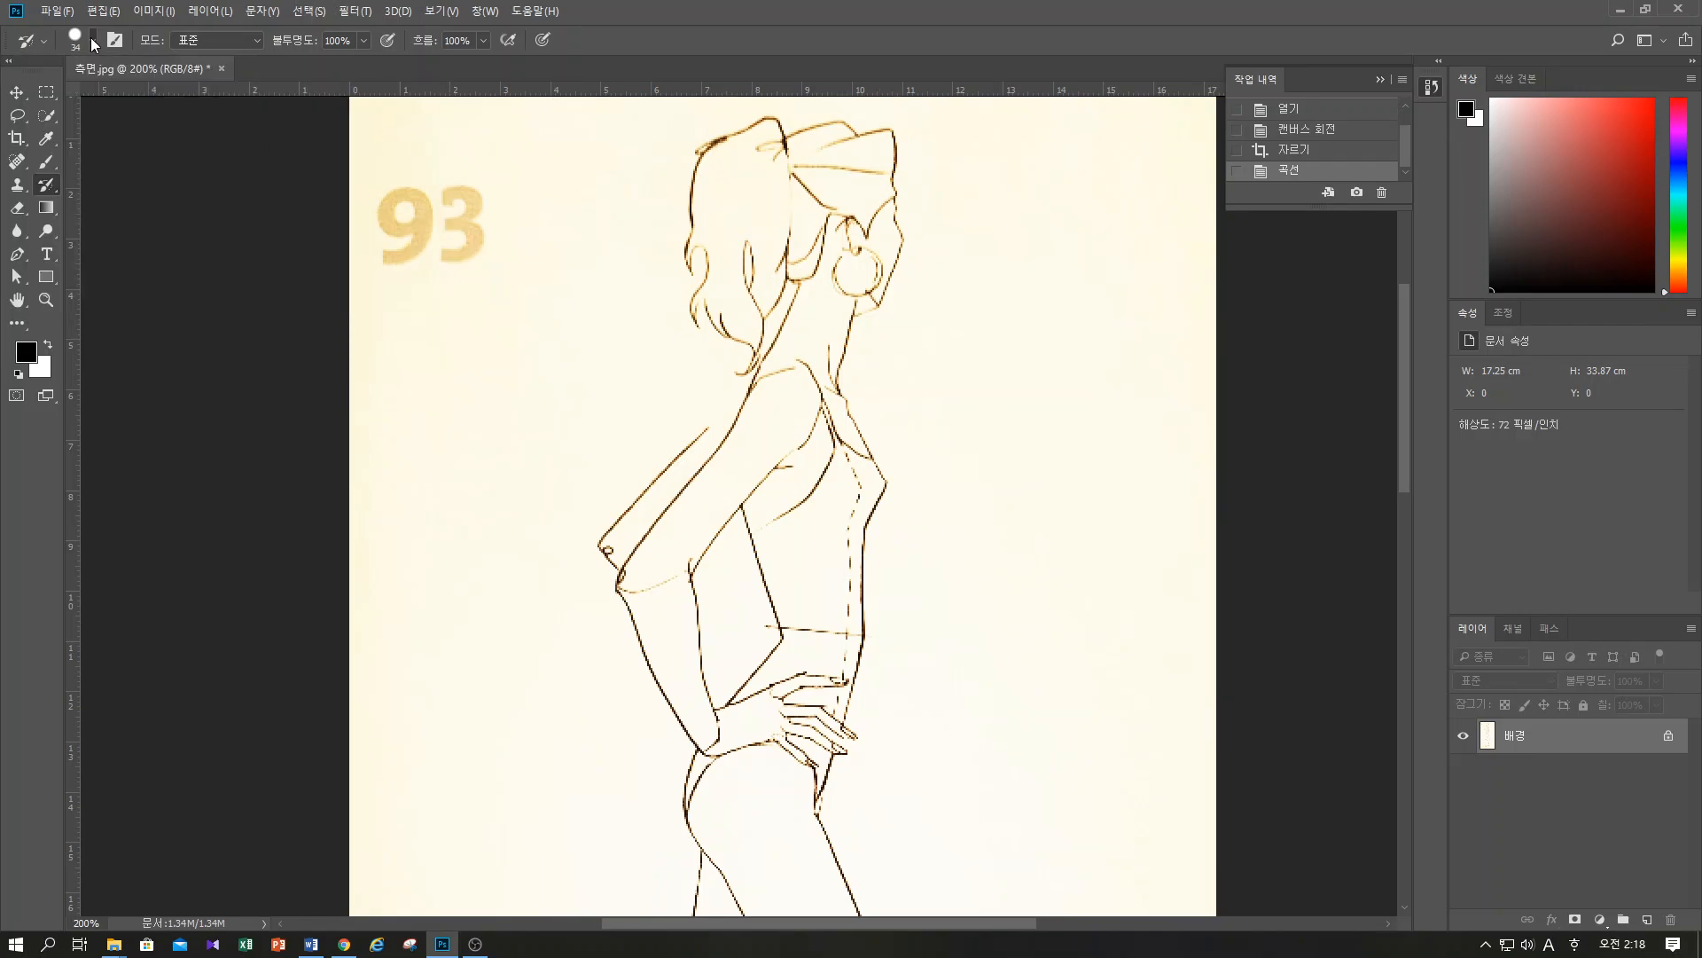
Give the Clone Stamp tool the hard round brush (선명한 원) with 100% hardness
left_click(17, 161)
left_click(17, 185)
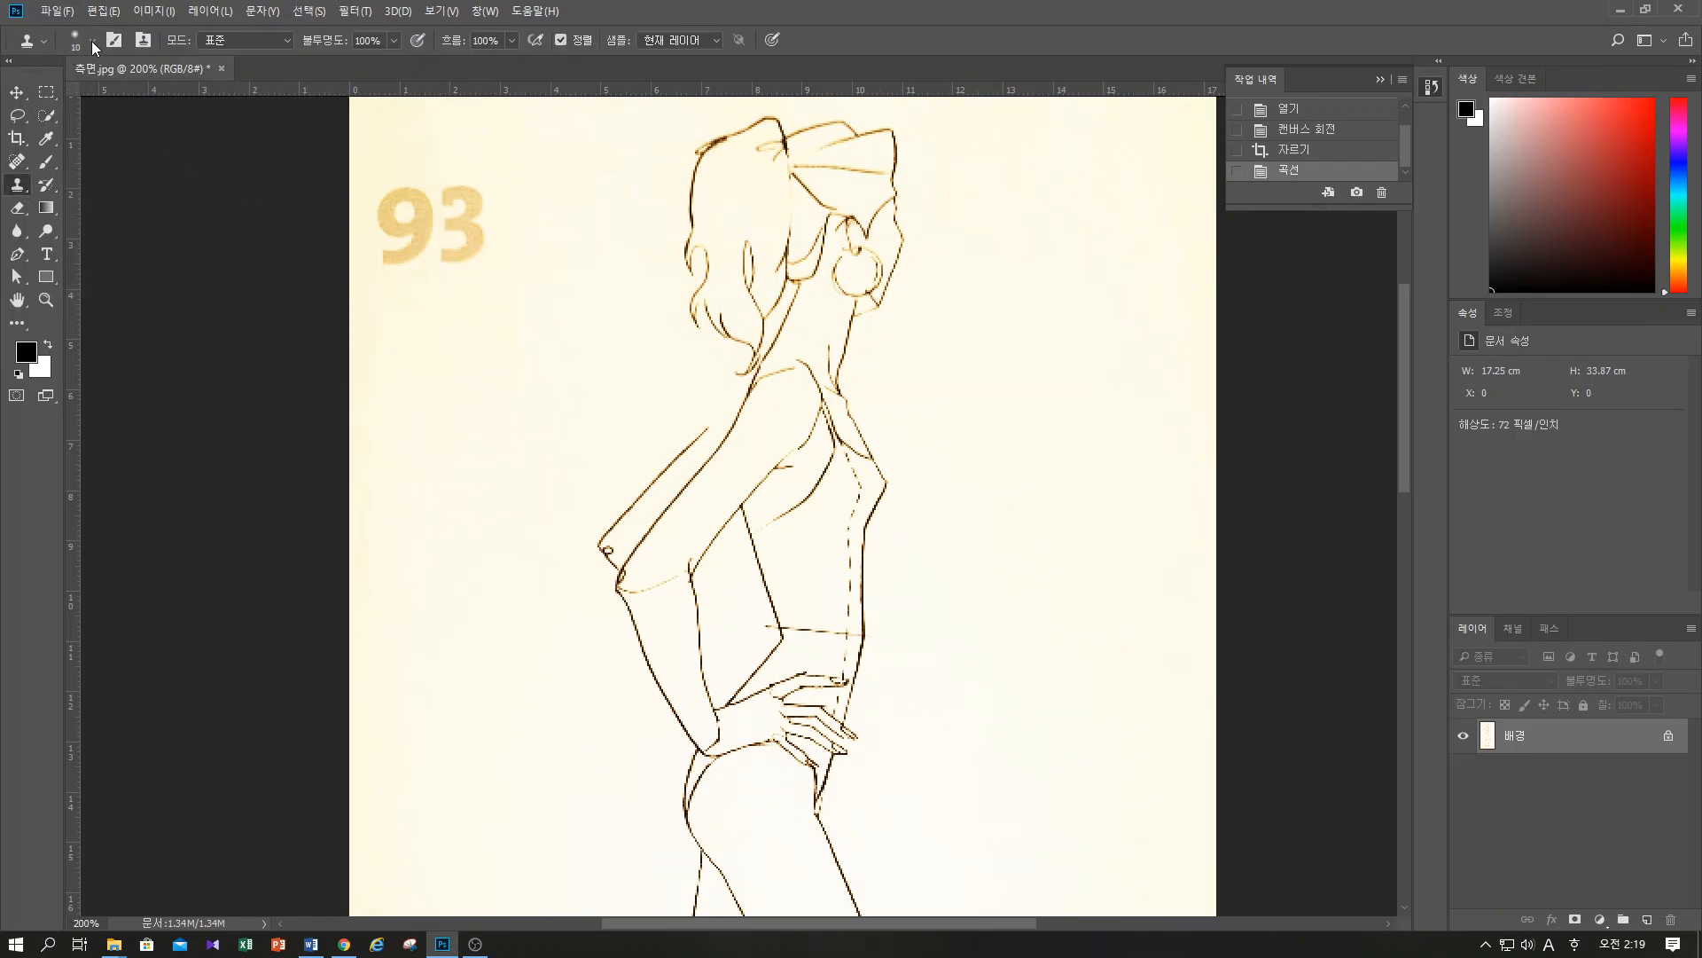
left_click(92, 41)
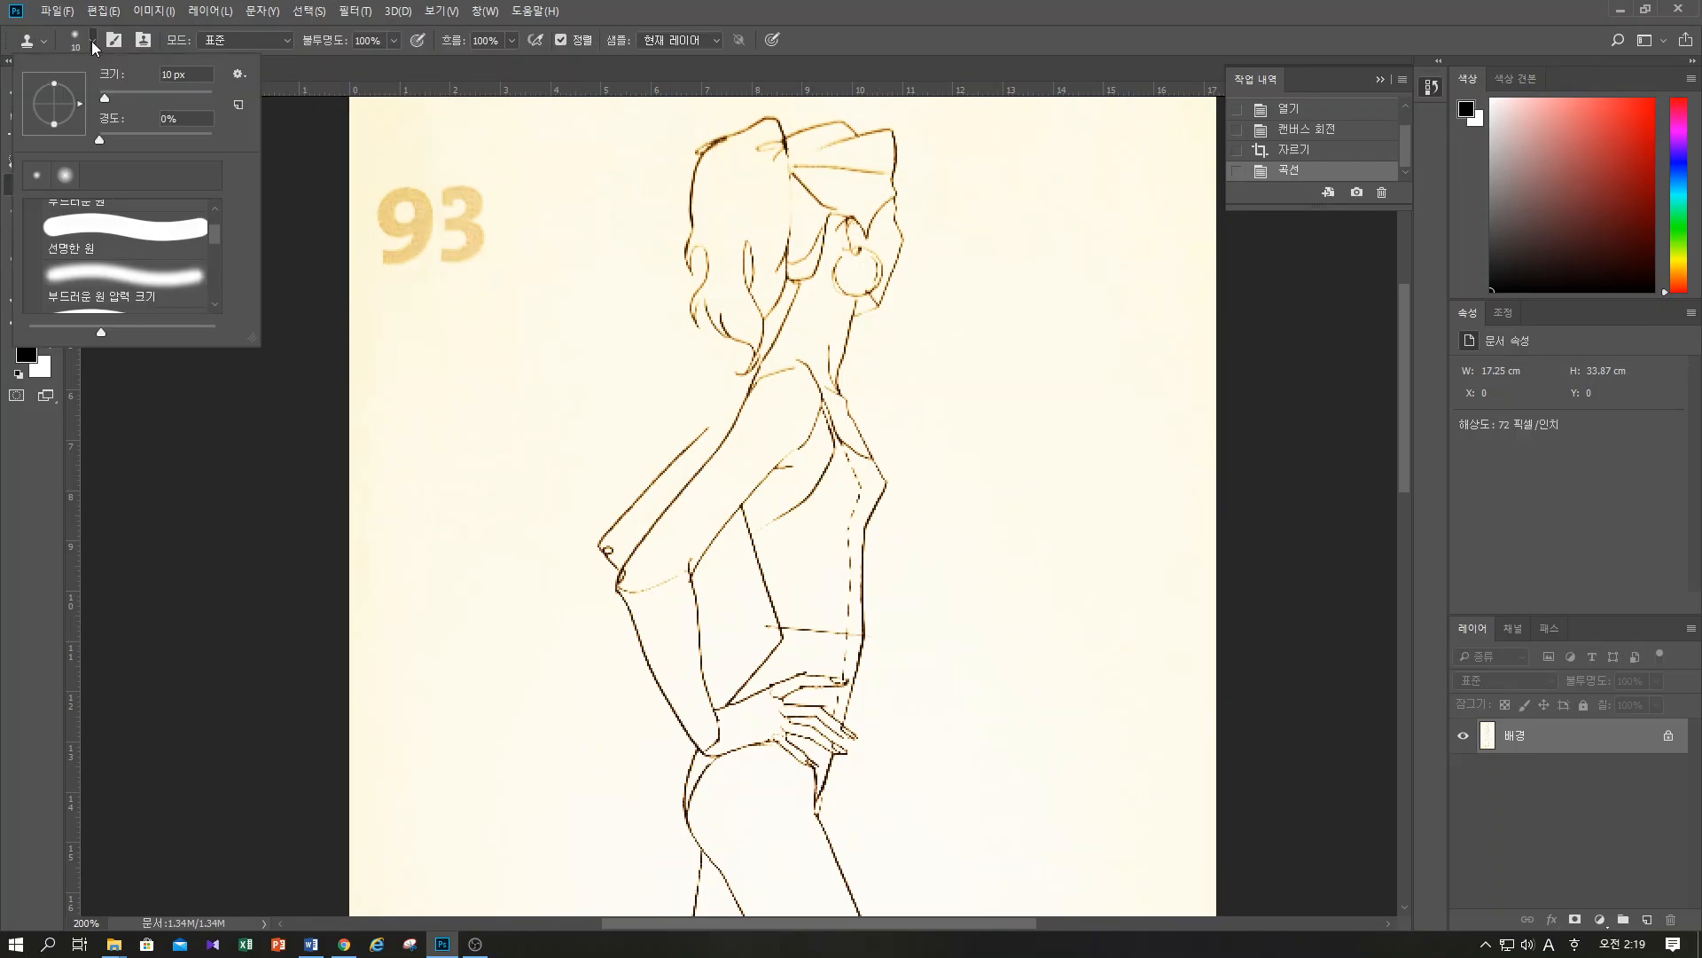
left_click(86, 213)
left_click(92, 41)
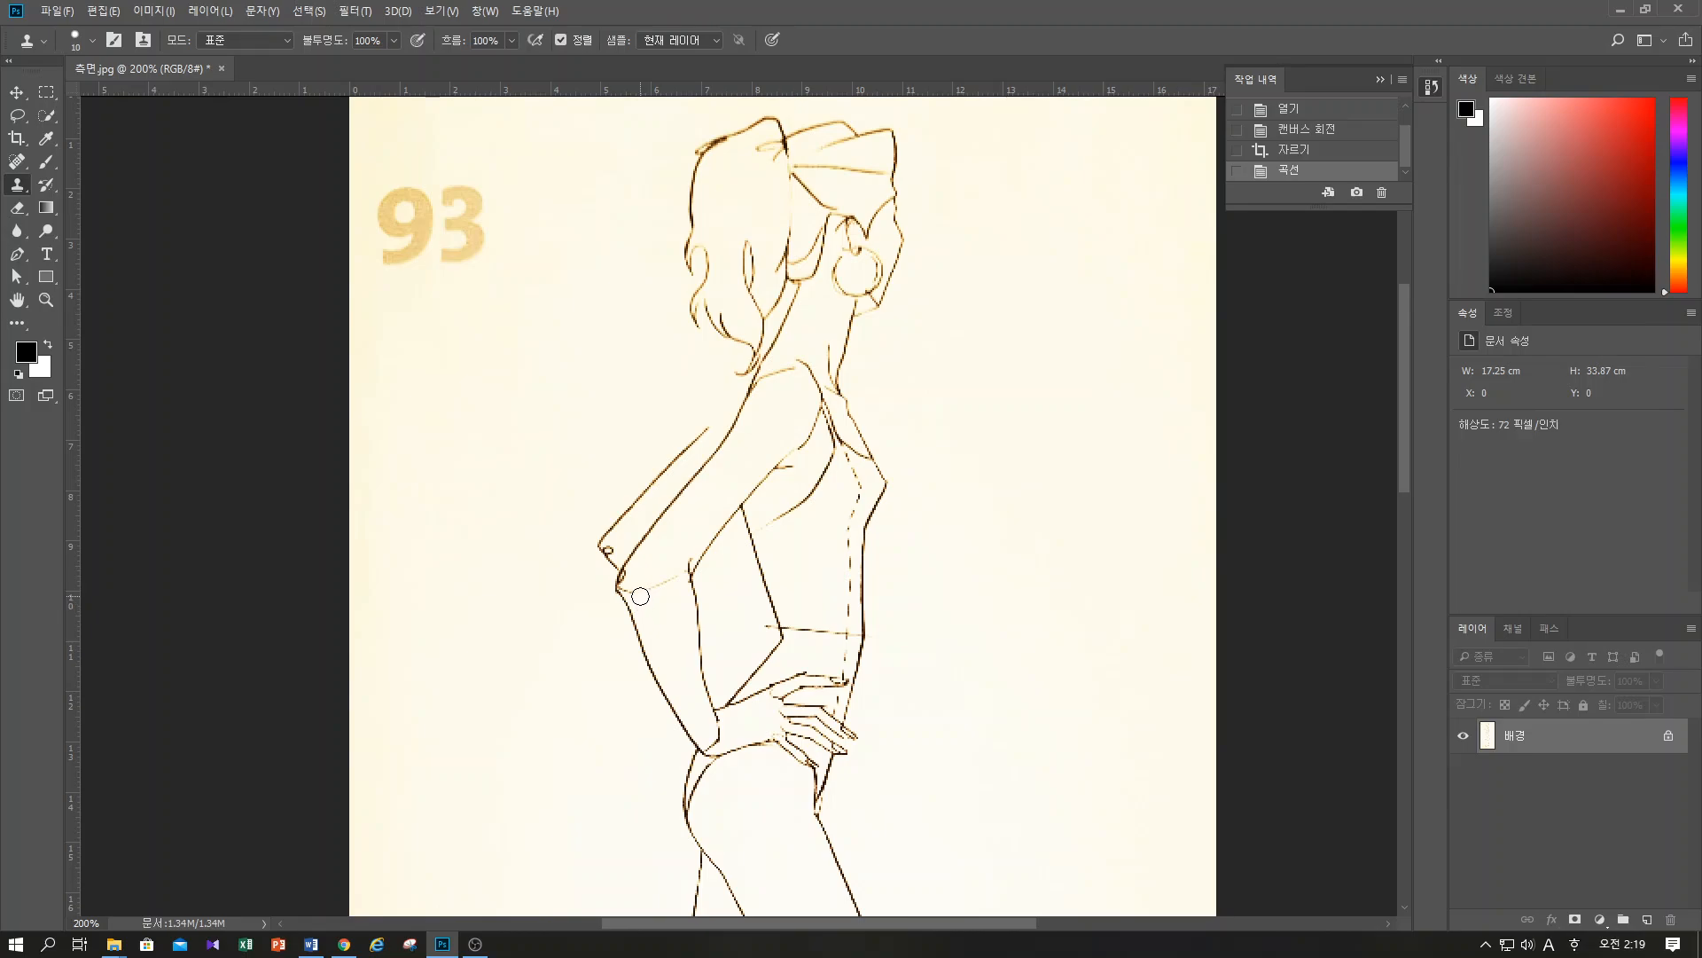
Clone clean paper over the thin line crossing the arm at the elbow and over the horizontal waist line
left_click(640, 593)
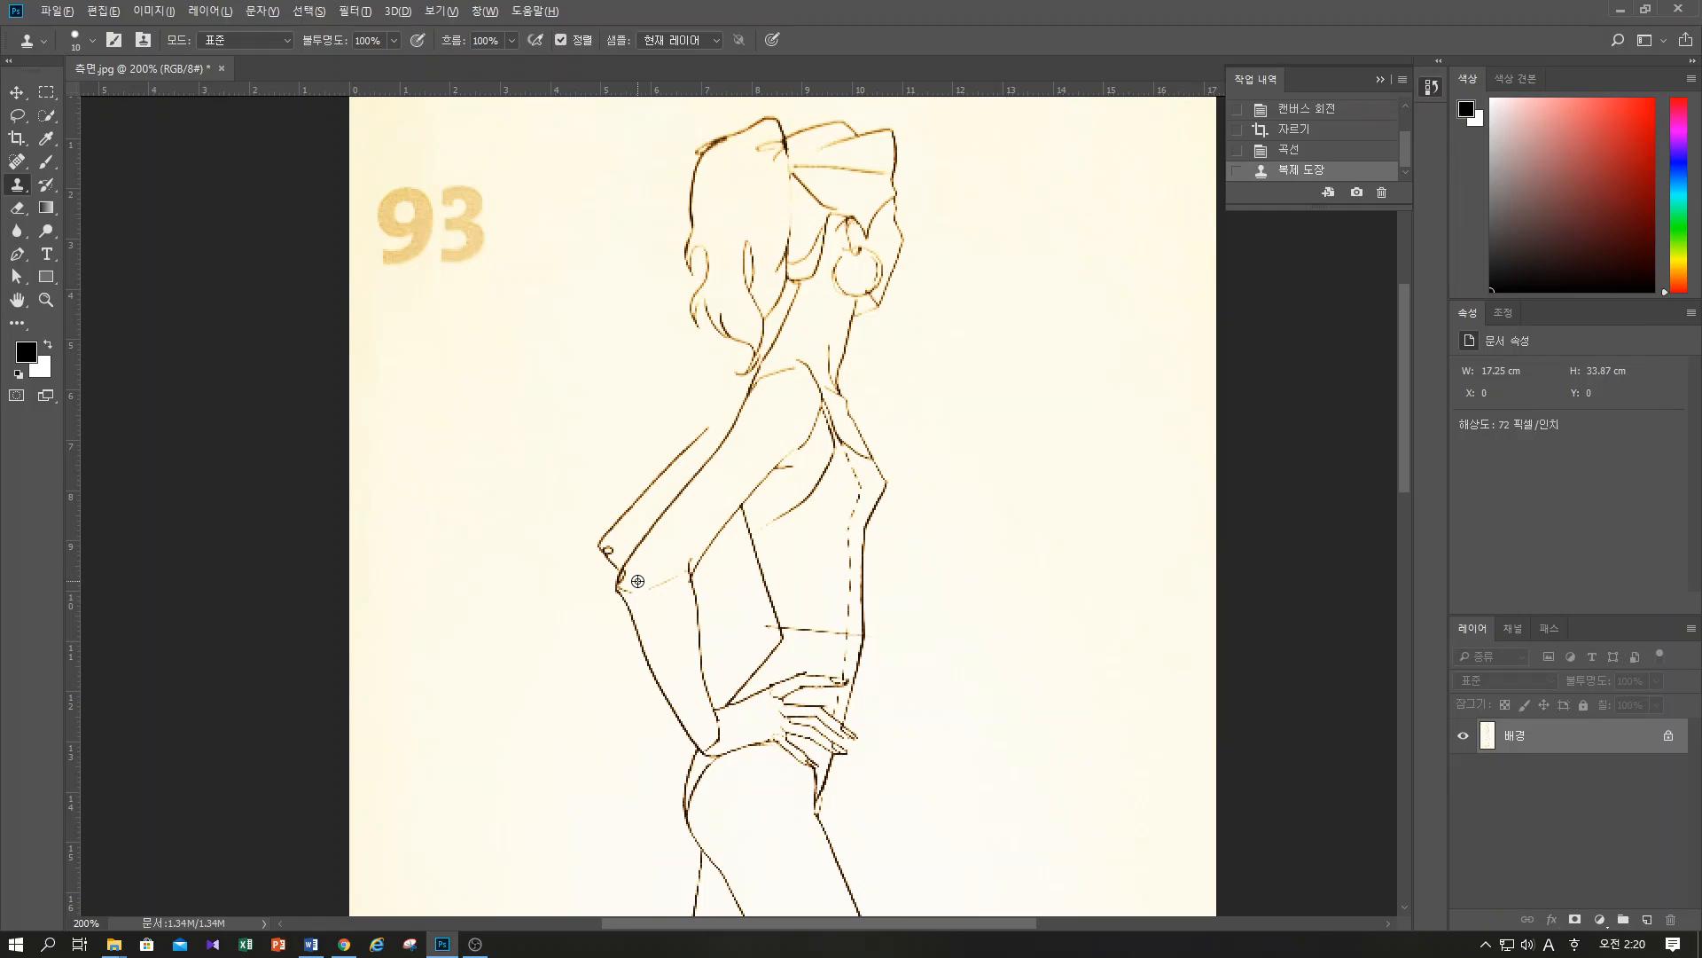
left_click(633, 589)
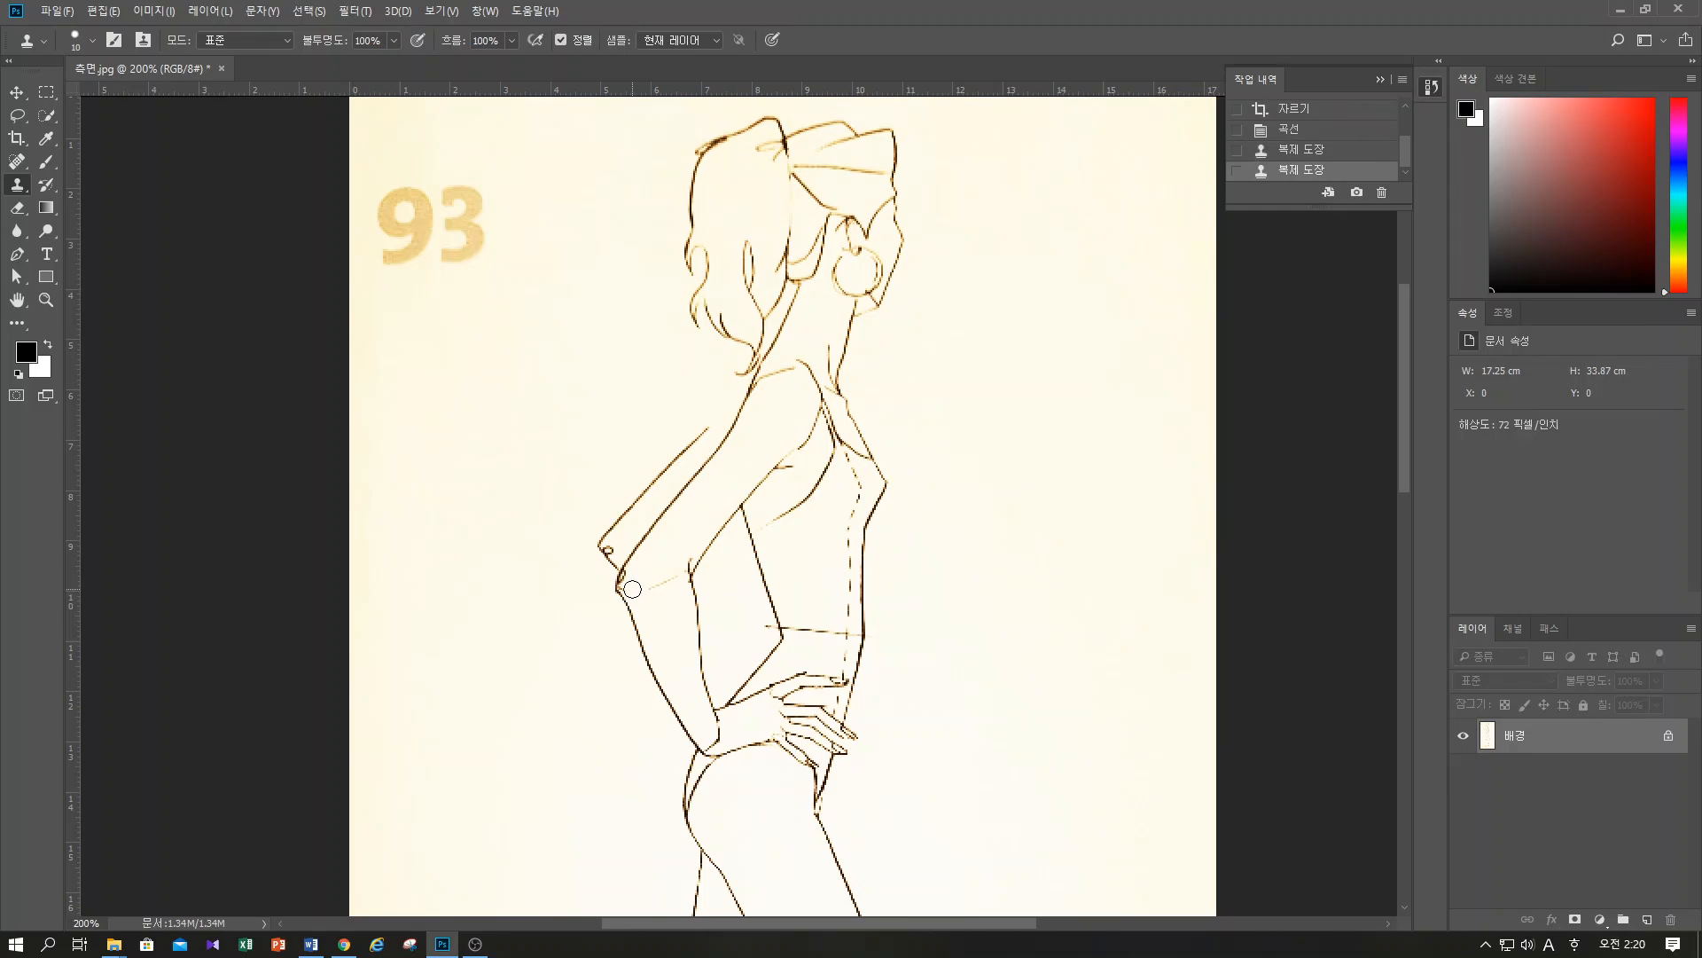
left_click(627, 588)
left_click(652, 586)
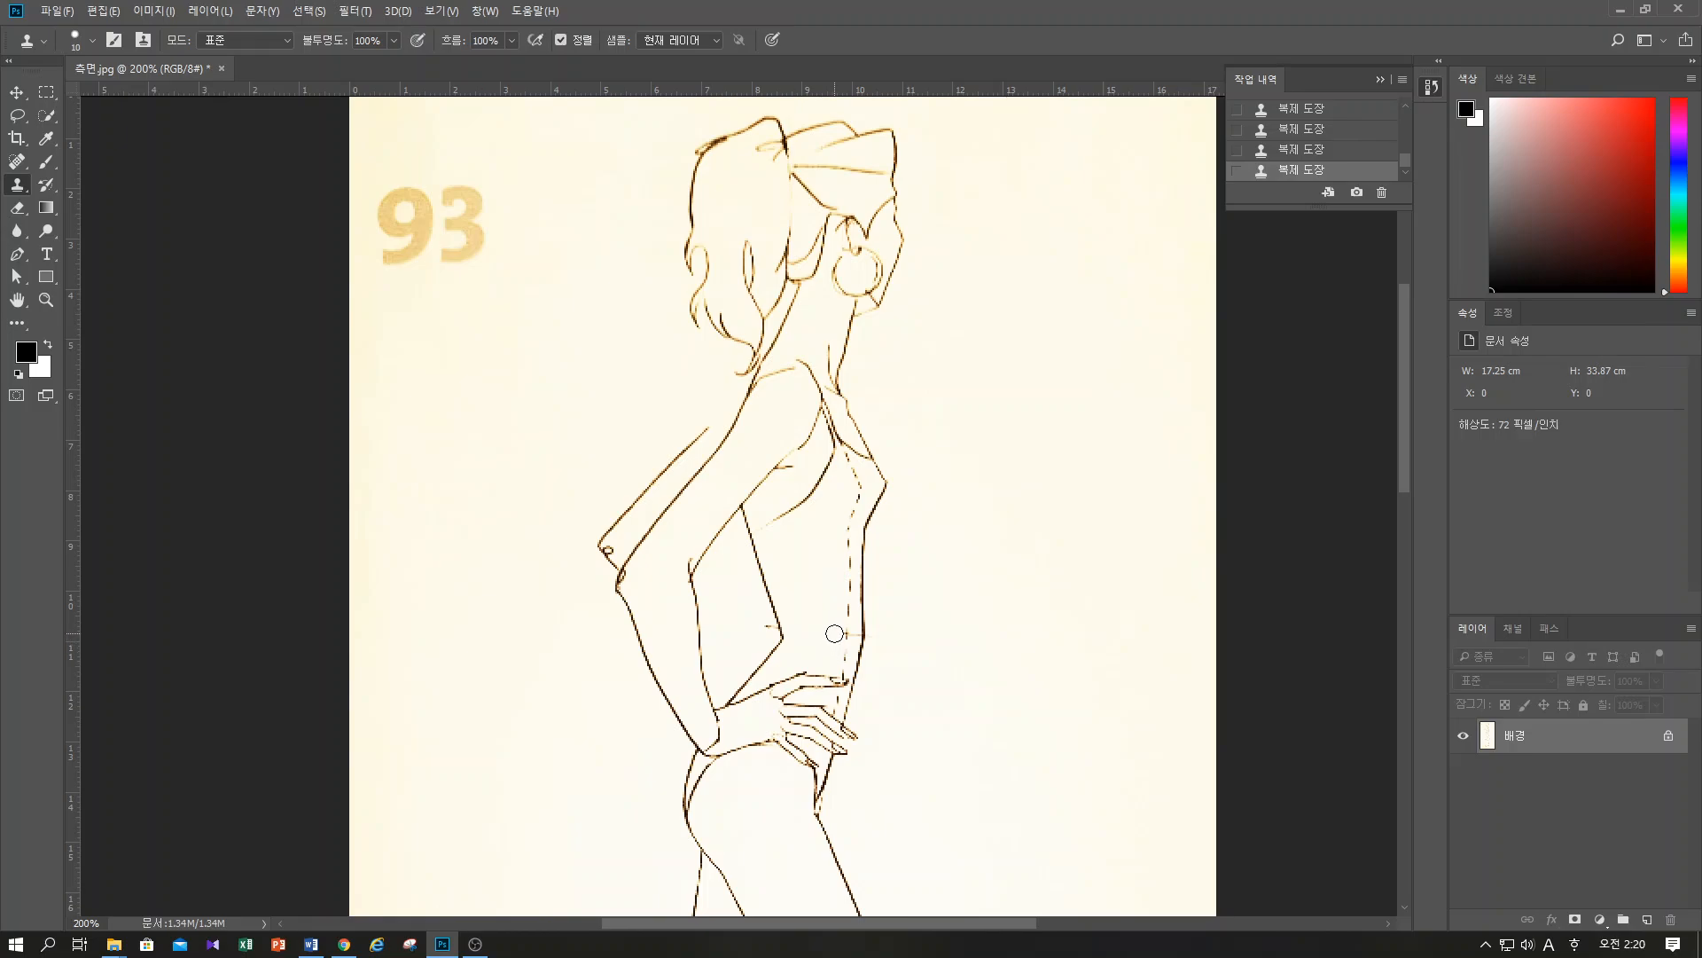
left_click(835, 635)
left_click(767, 639, "alt")
Set the Clone Stamp brush size to 8 px
left_click(92, 40)
left_click_drag(176, 77, 138, 69)
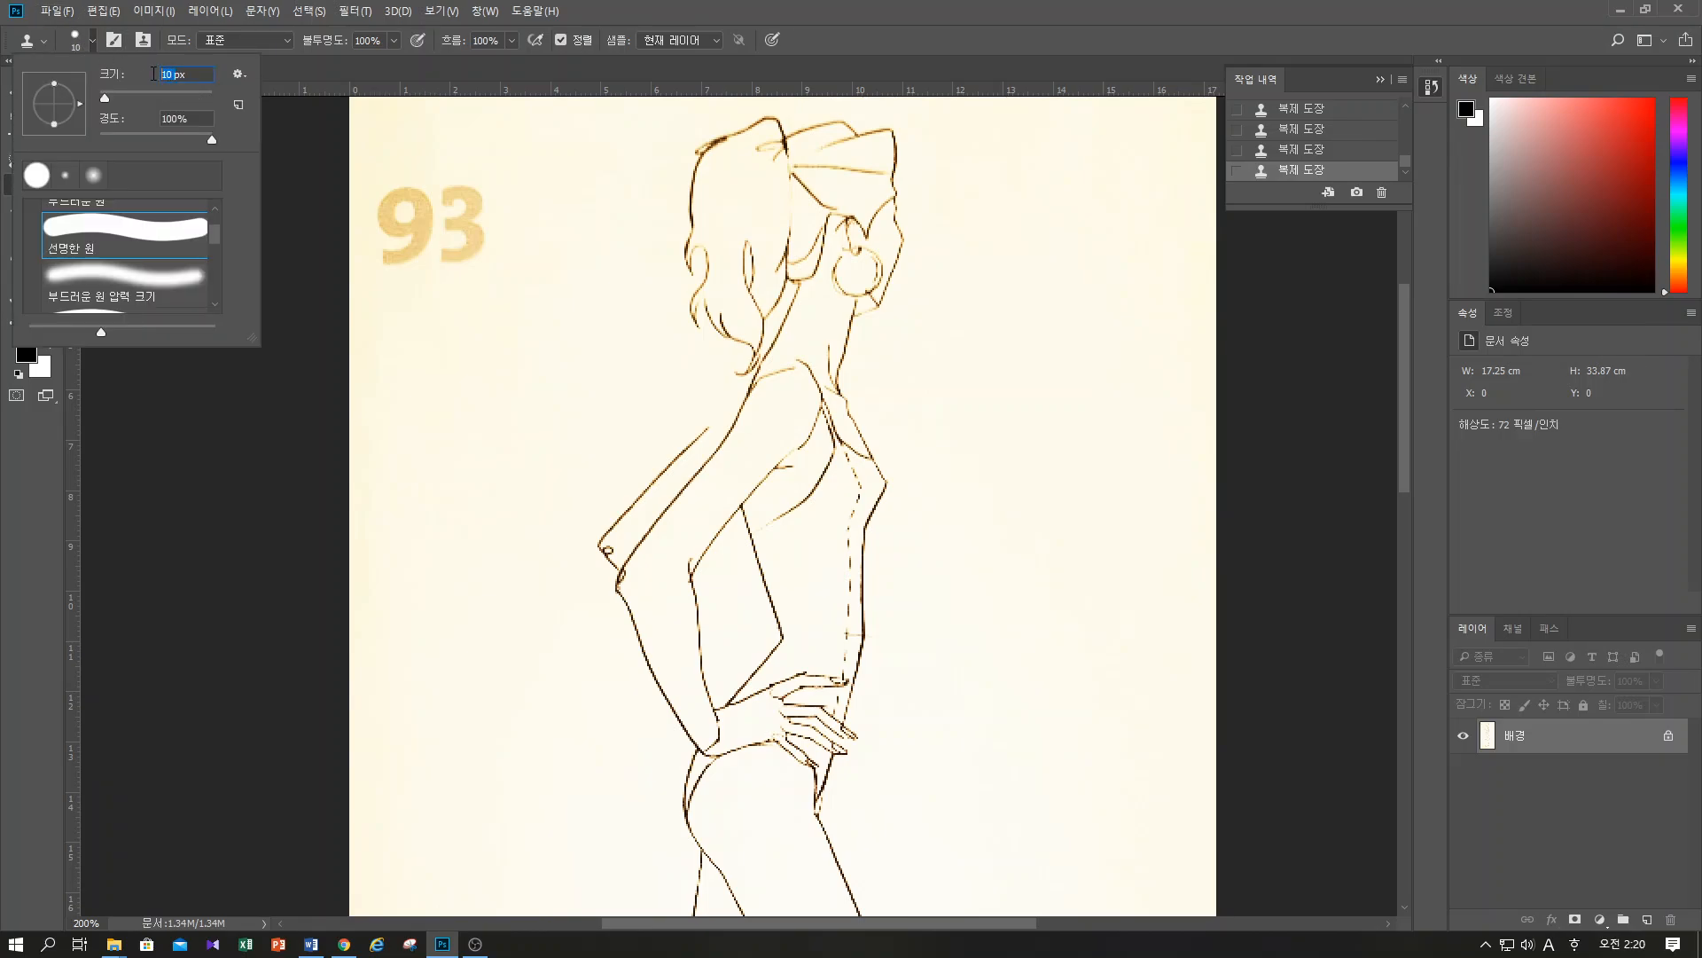
type("8")
key("Return")
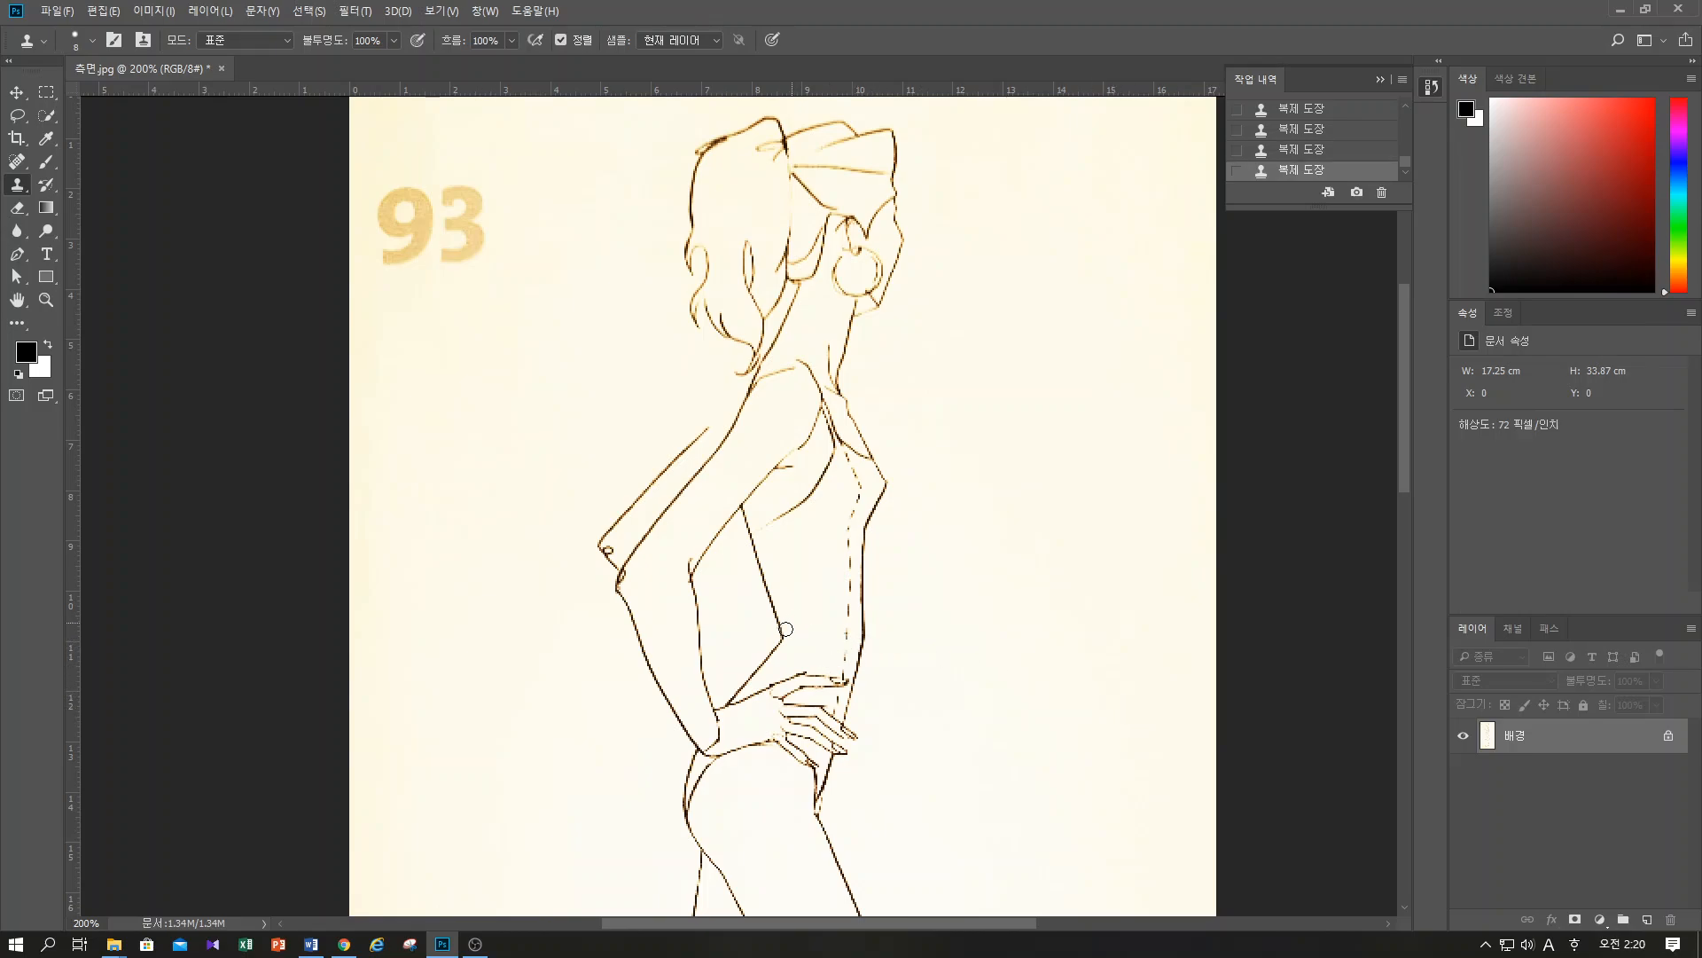
key("ctrl+minus")
left_click_drag(839, 704, 672, 564)
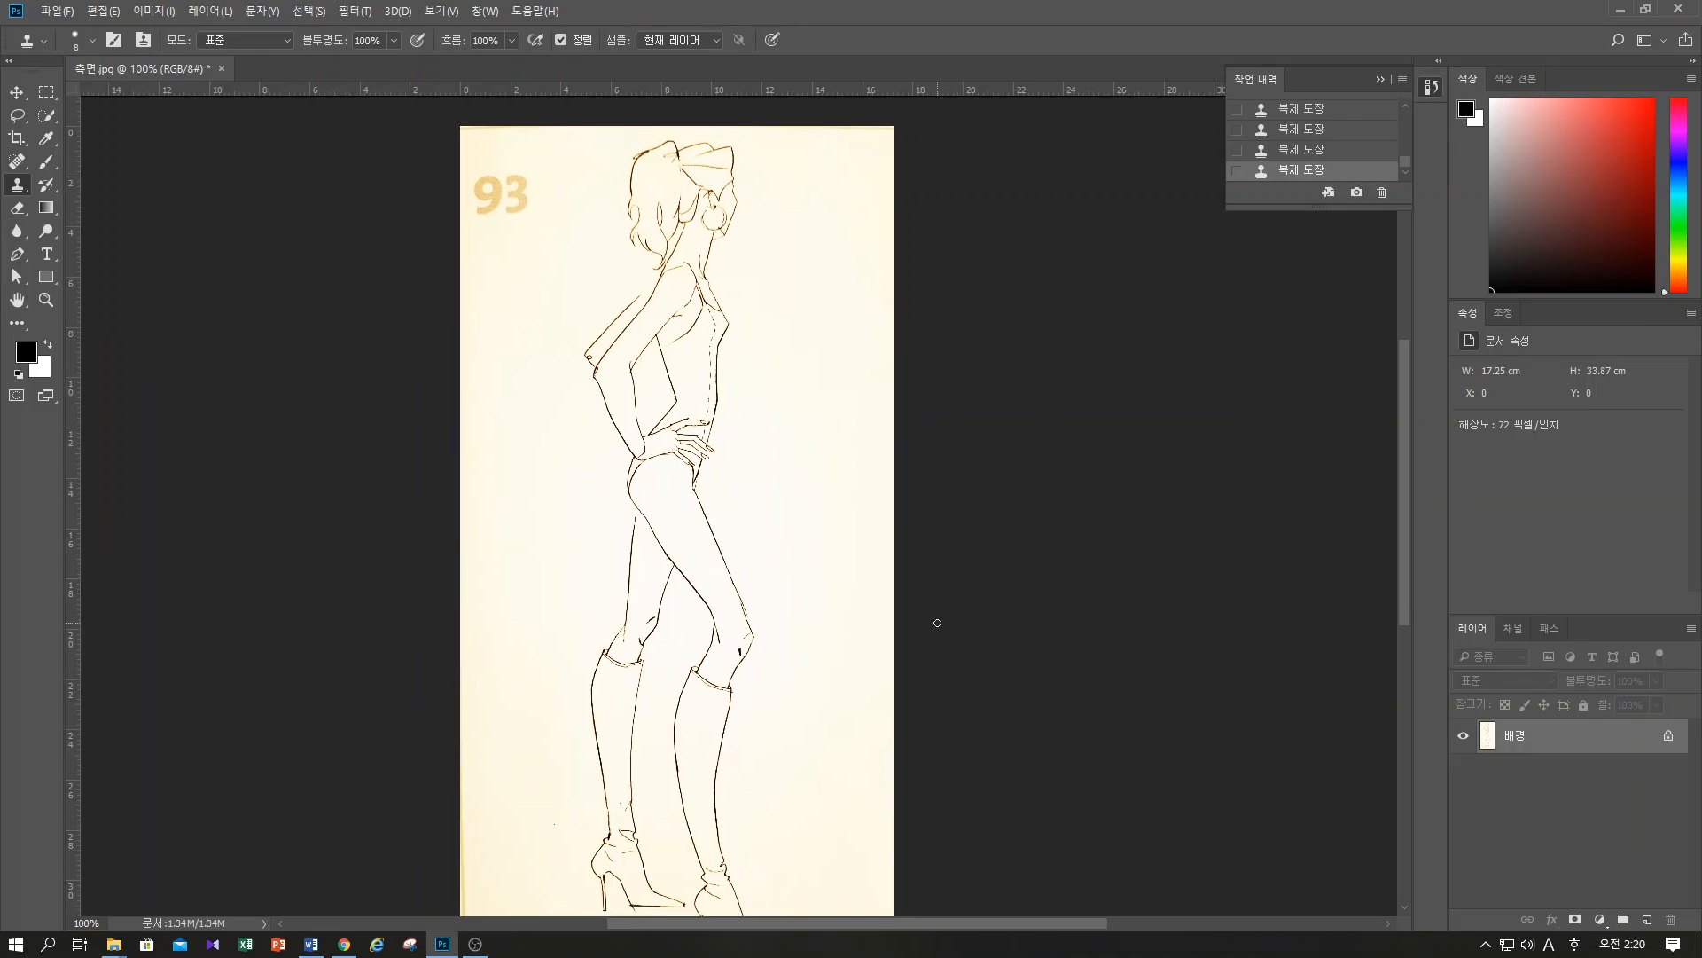
key("ctrl+minus")
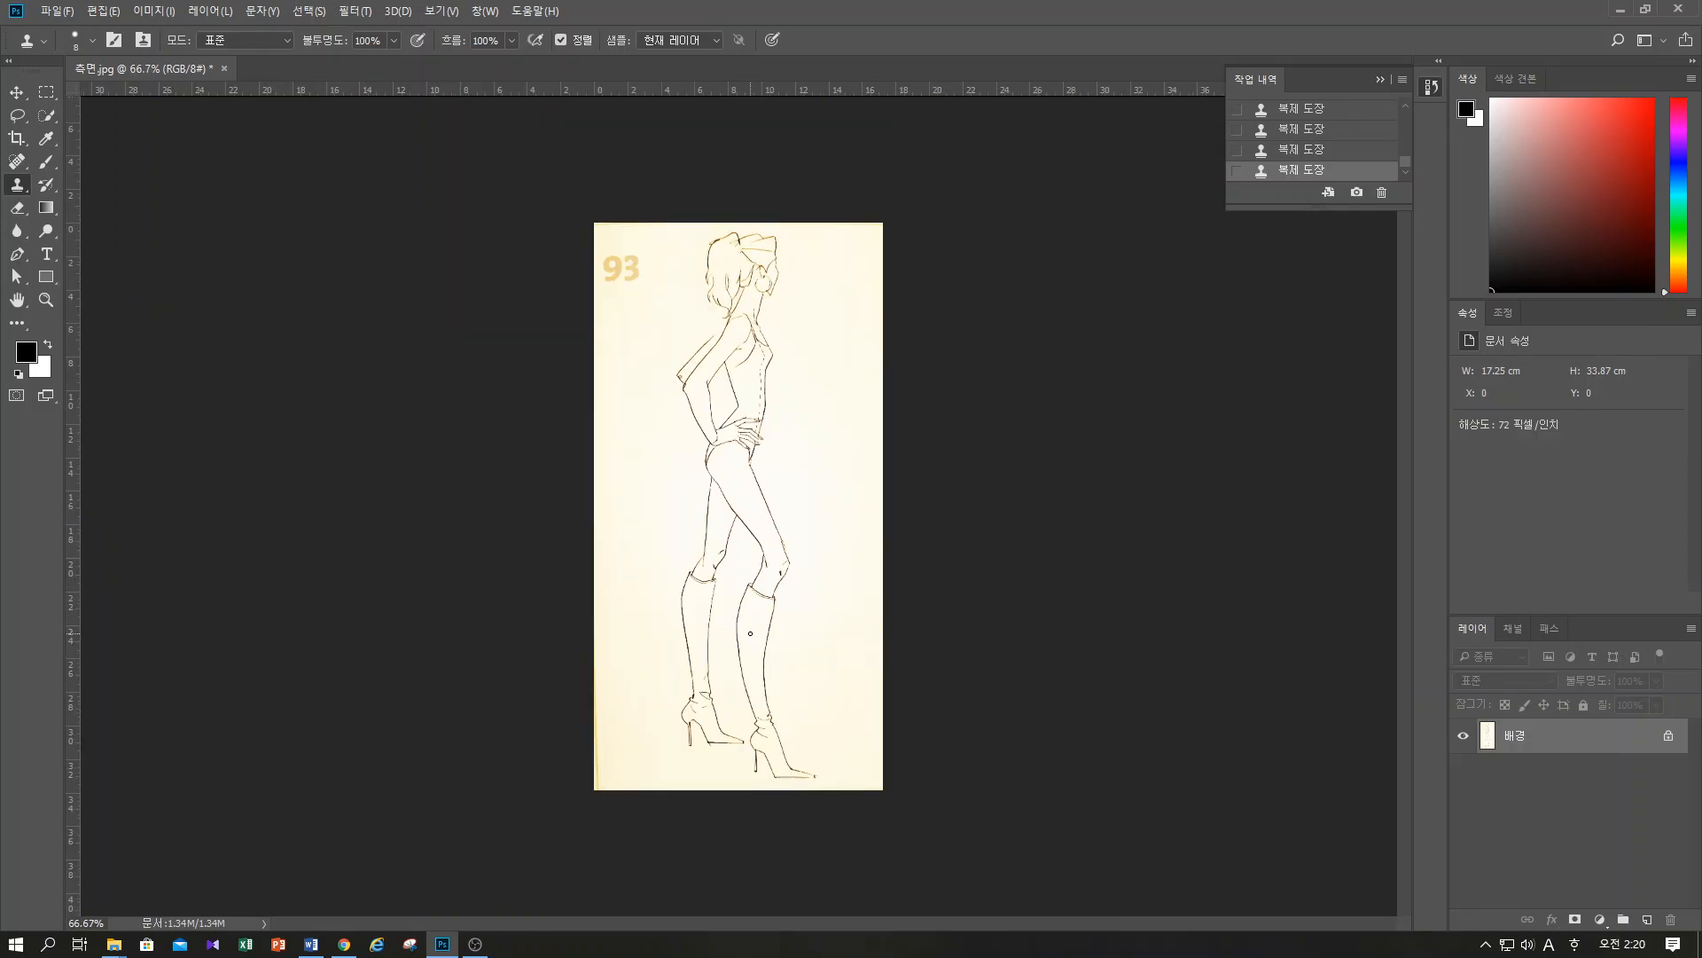